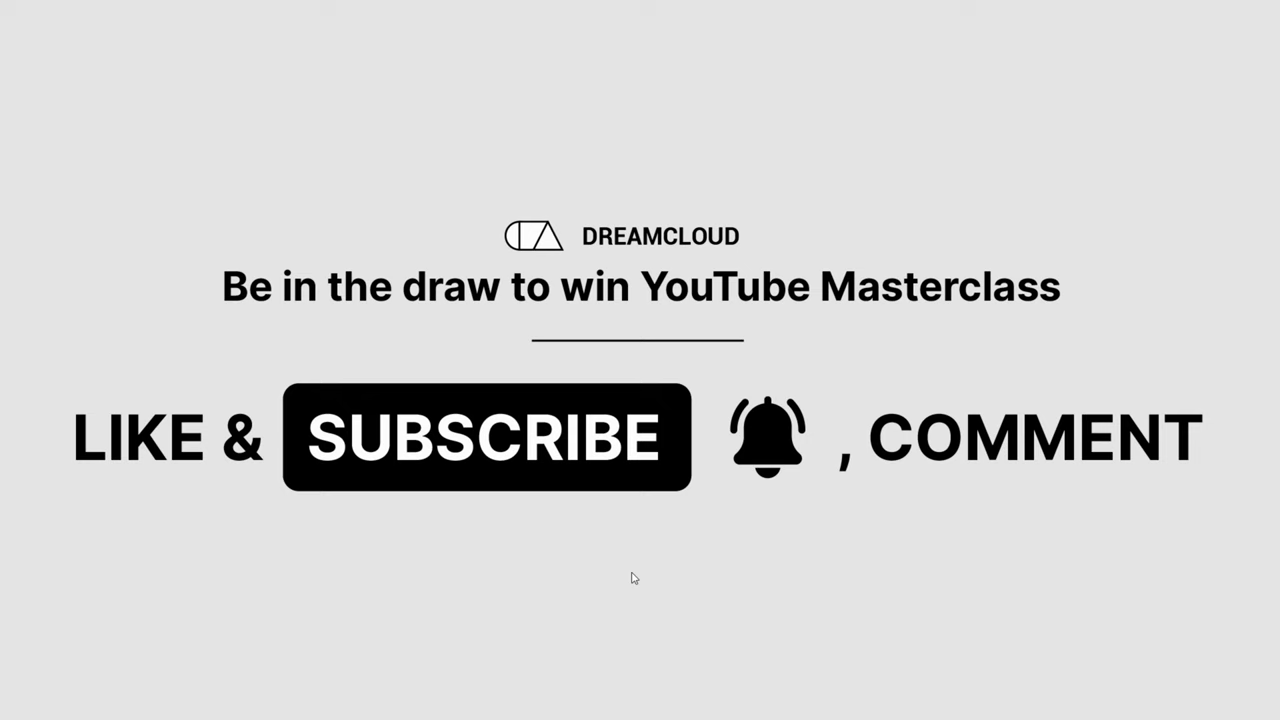
Leave the full-screen giveaway slide and copy the link of the "How To Grow A YouTube Channel With Free AI Tools" video from YouTube Studio.
key(Escape)
click(1204, 14)
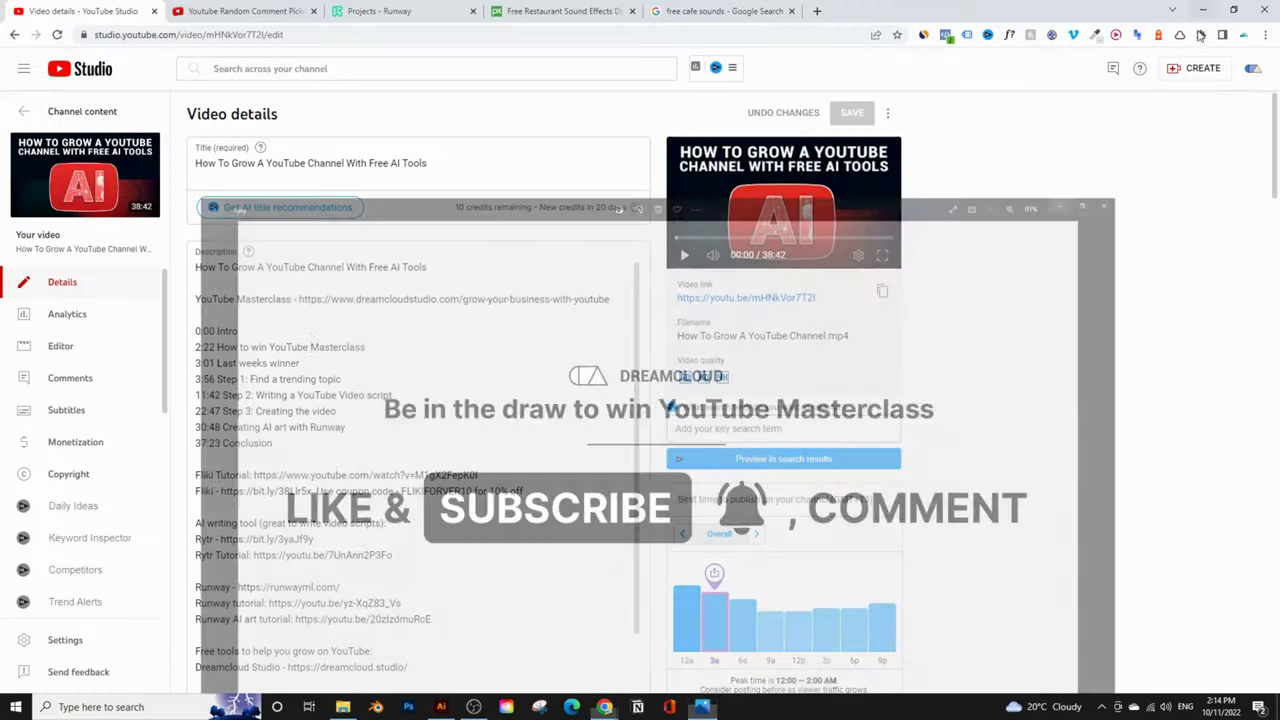
right_click(82, 176)
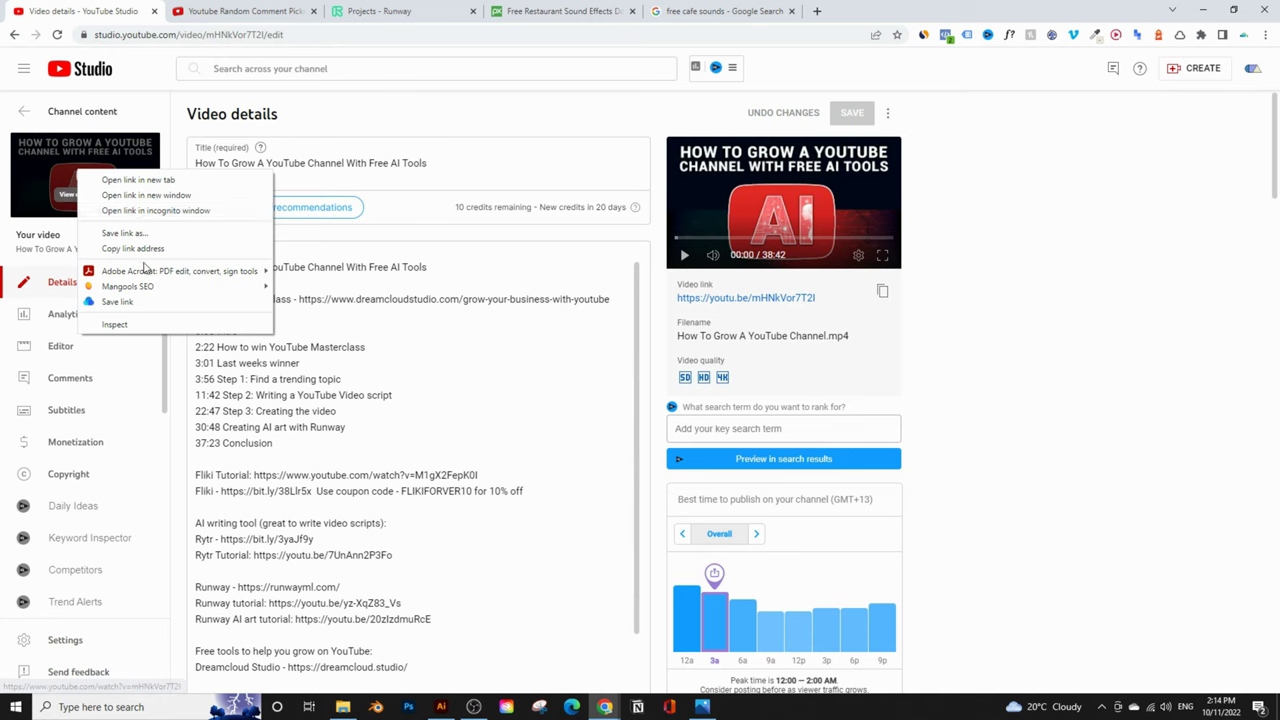
click(122, 249)
Load the video's comments into the Youtube Random Comment Picker from the copied link, using the Anything Goes filter with replies included.
click(254, 9)
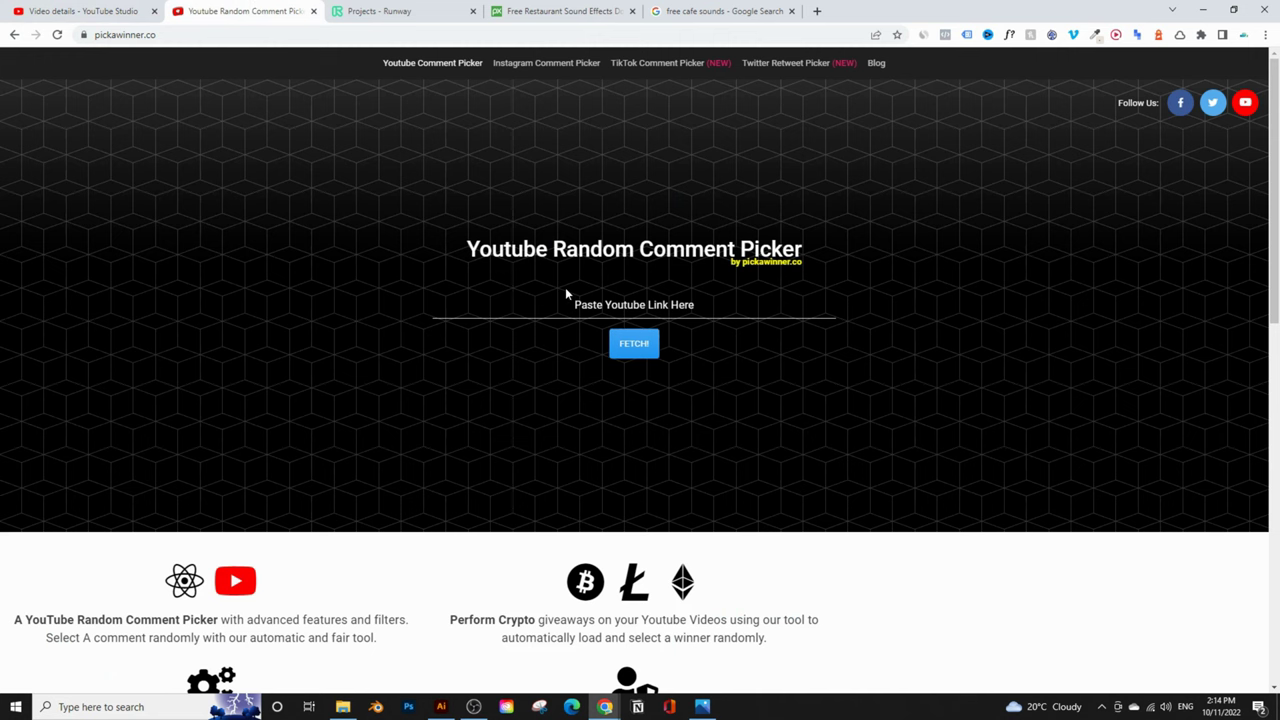
right_click(576, 304)
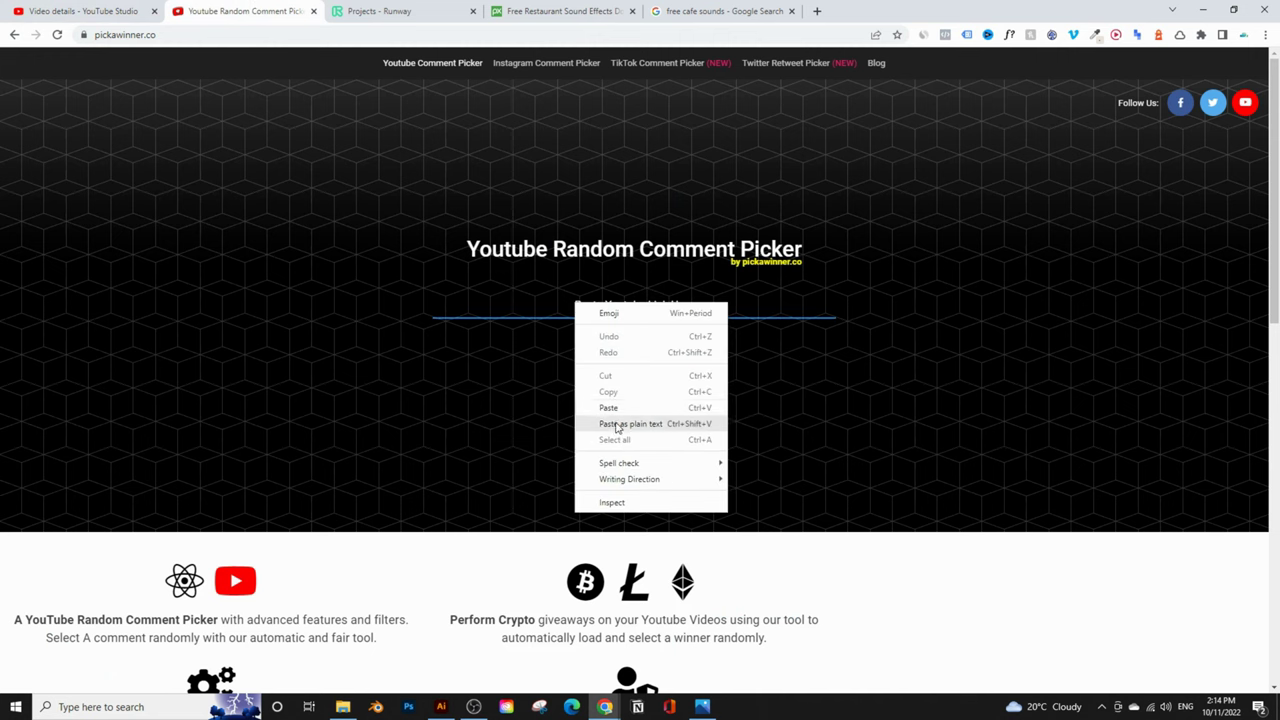
click(634, 423)
click(634, 343)
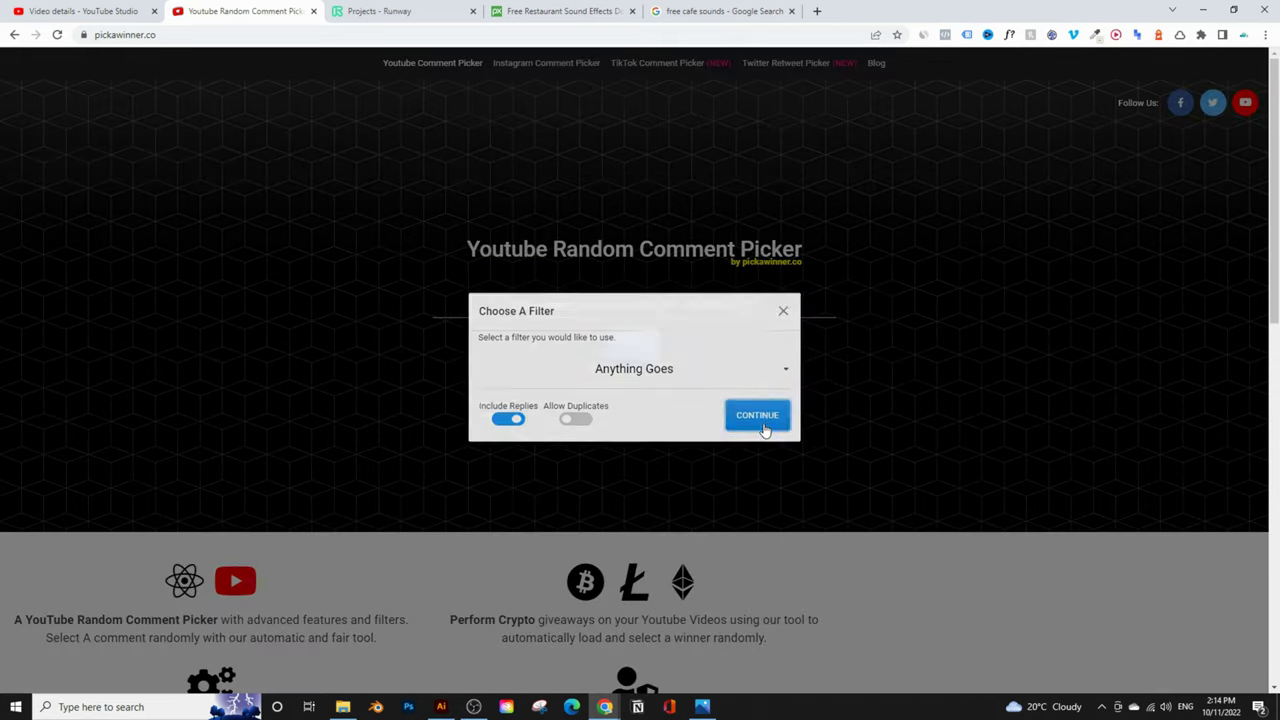
click(757, 417)
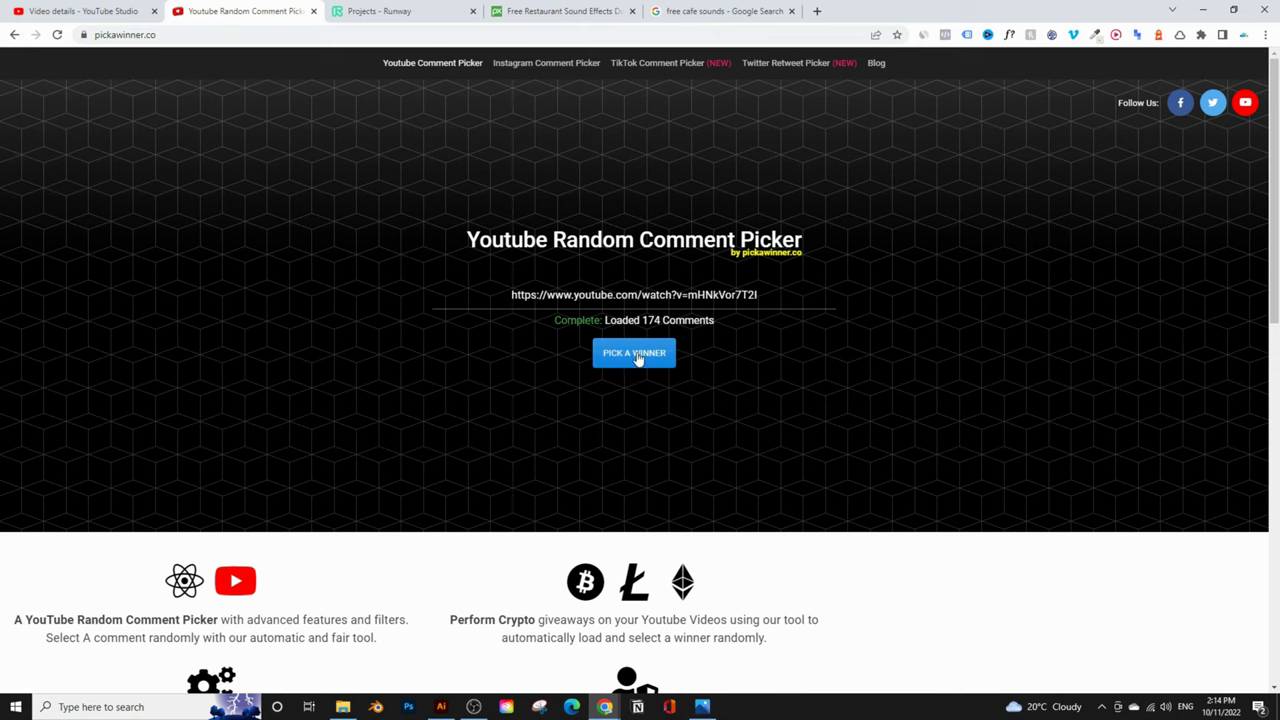
Pick a random winner from the loaded comments and highlight the winner's name.
click(636, 355)
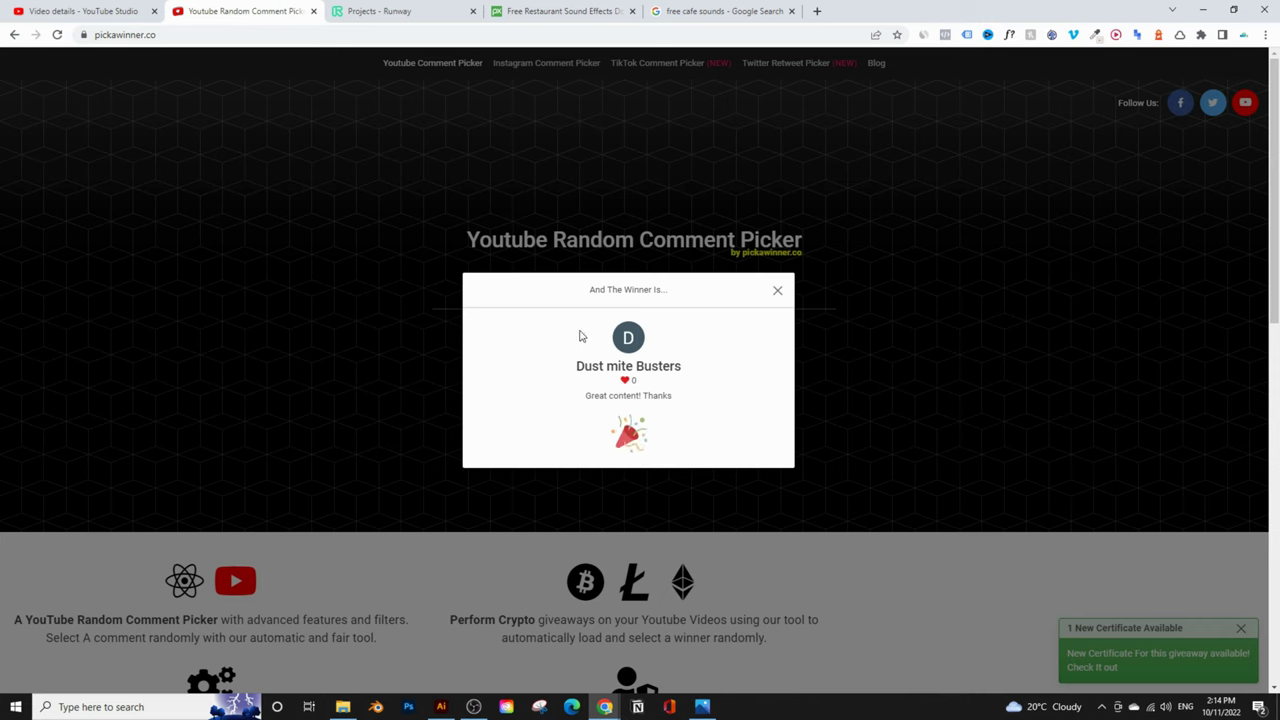
drag(571, 366, 706, 371)
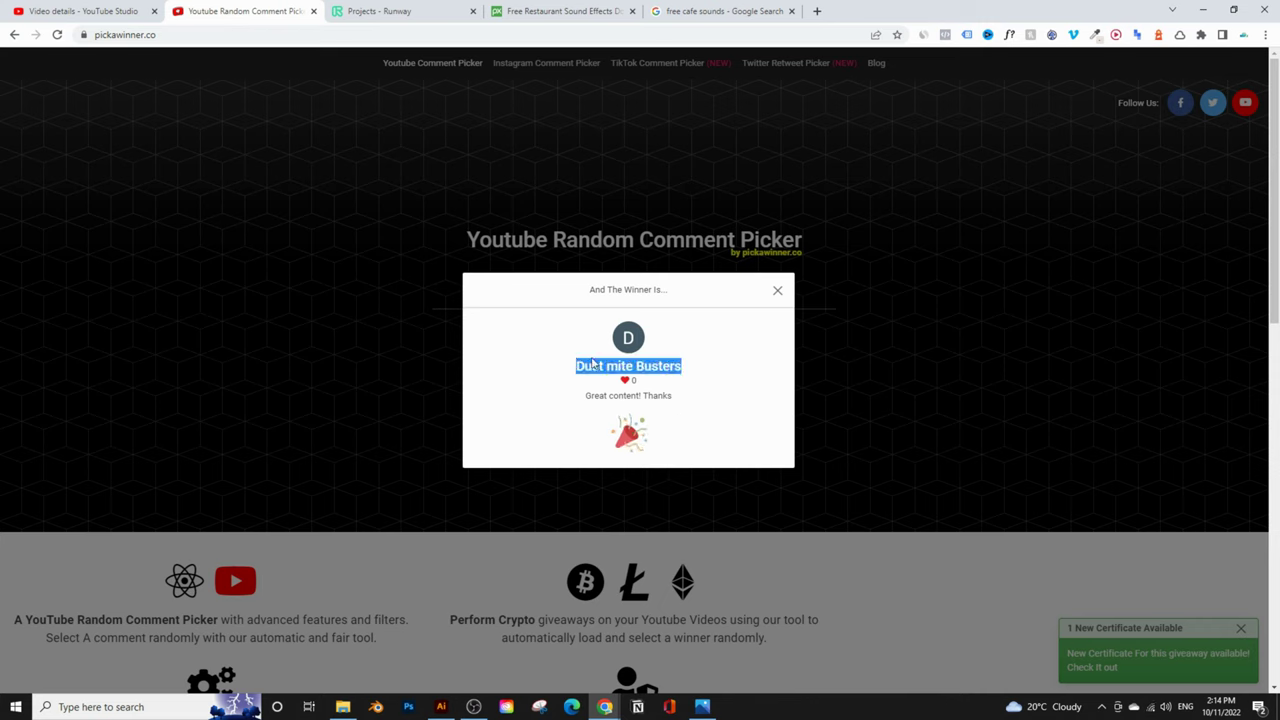
click(536, 382)
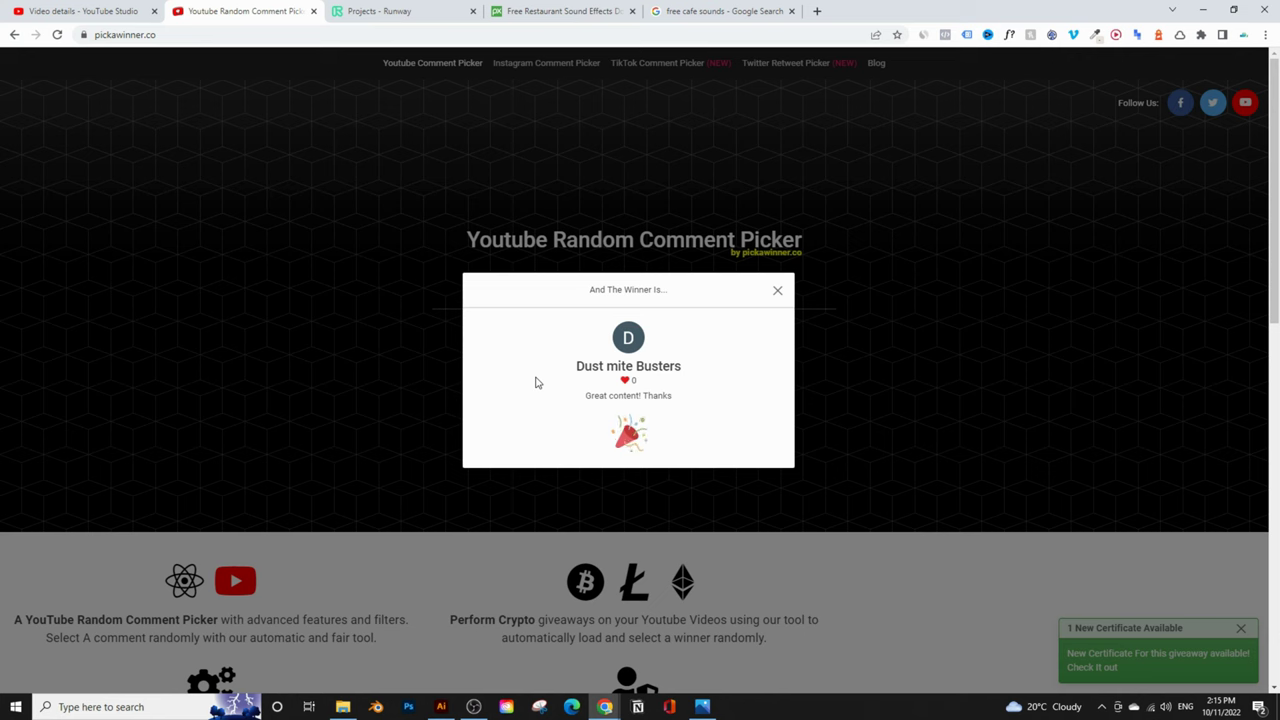
Switch to the incognito browser window and examine the Runway homepage with its AI Magic Tools demos.
mouse_move(605, 706)
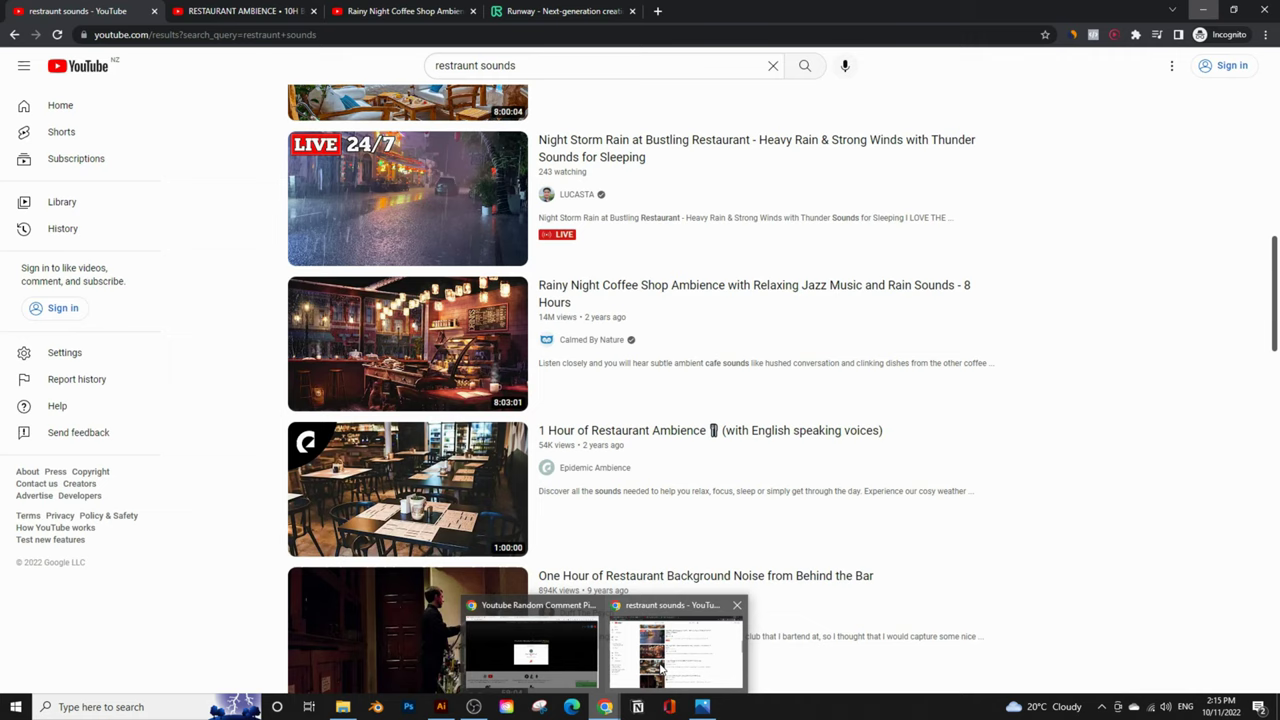
click(660, 668)
click(560, 11)
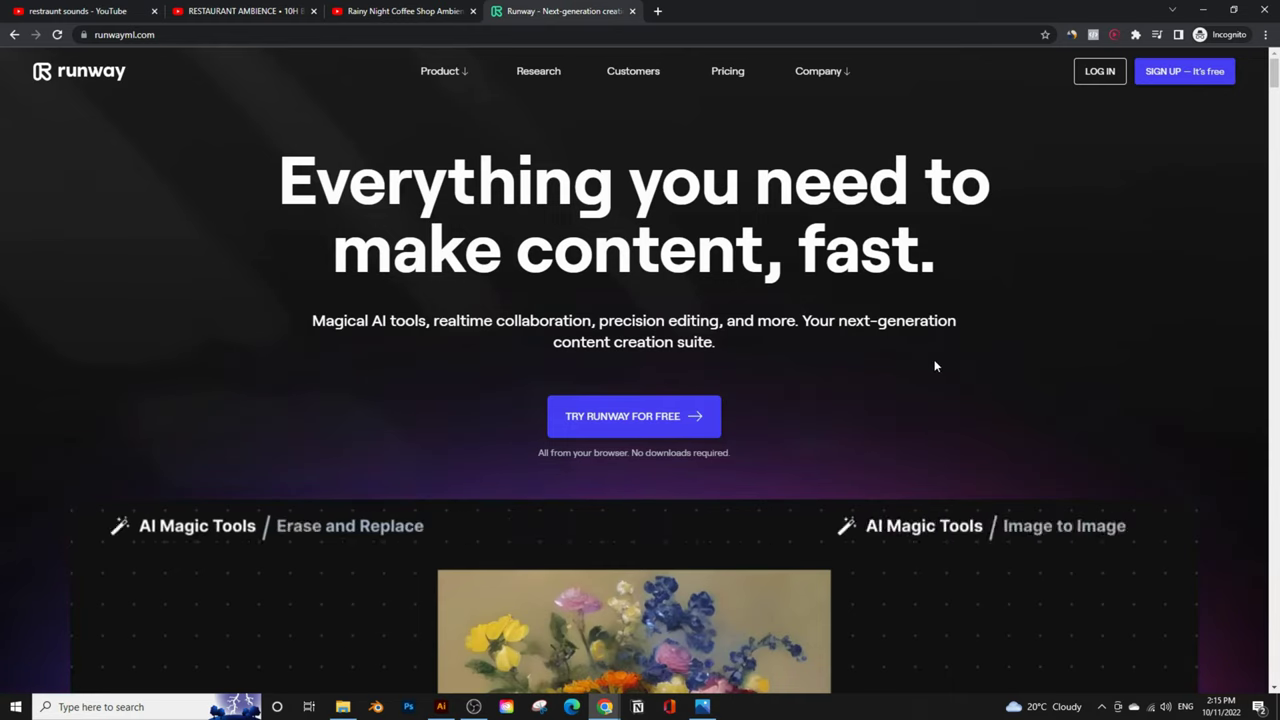
scroll(937, 367, down, 2)
scroll(939, 368, up, 2)
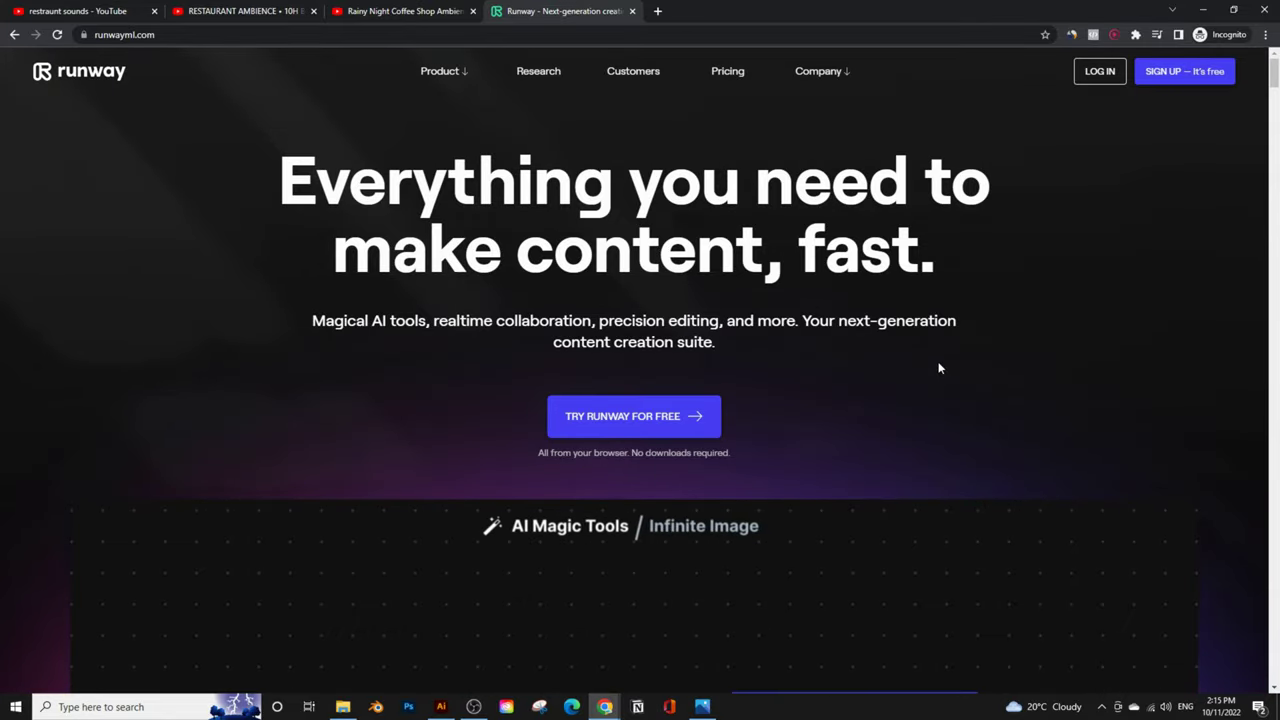
scroll(939, 368, down, 5)
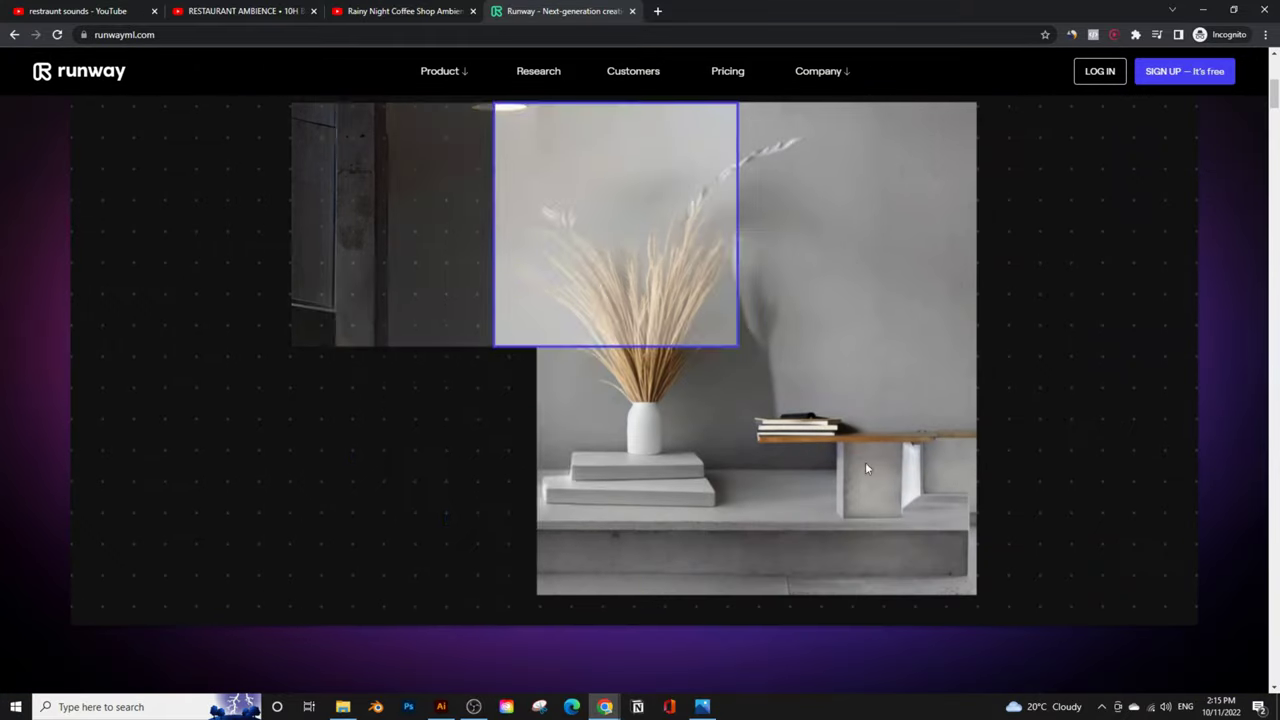
scroll(749, 464, down, 5)
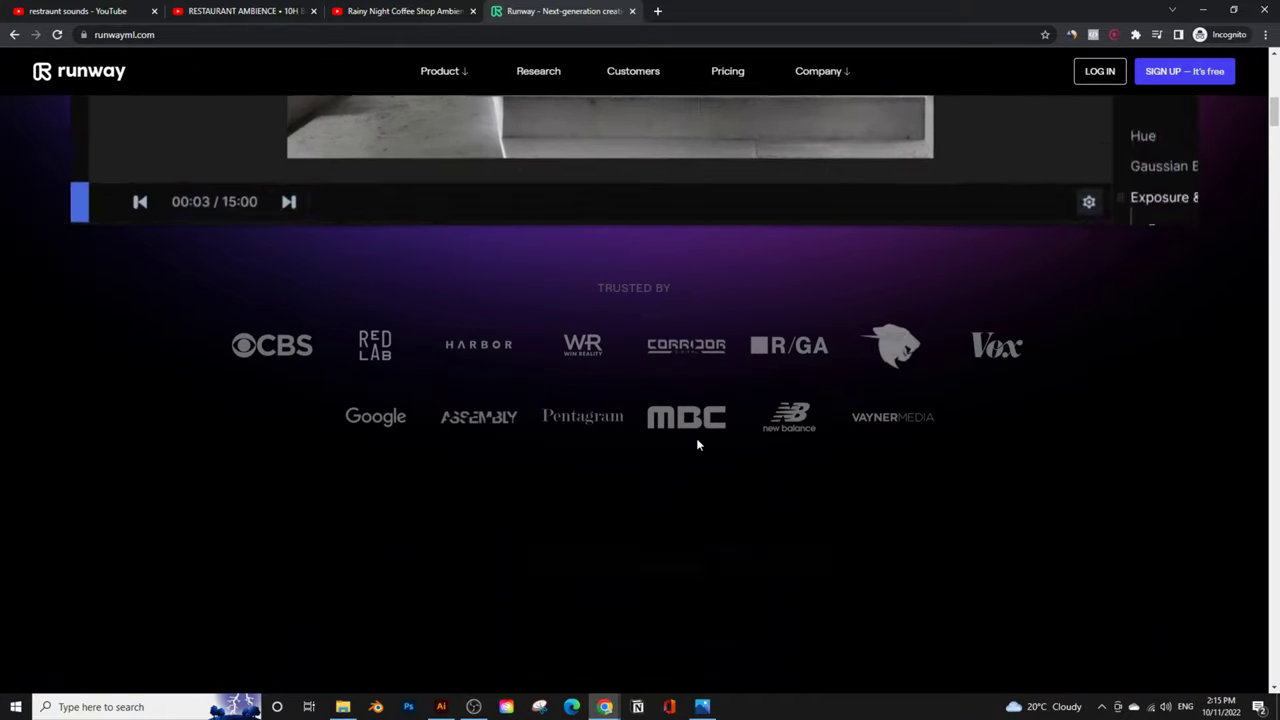
scroll(697, 444, up, 2)
scroll(696, 438, up, 6)
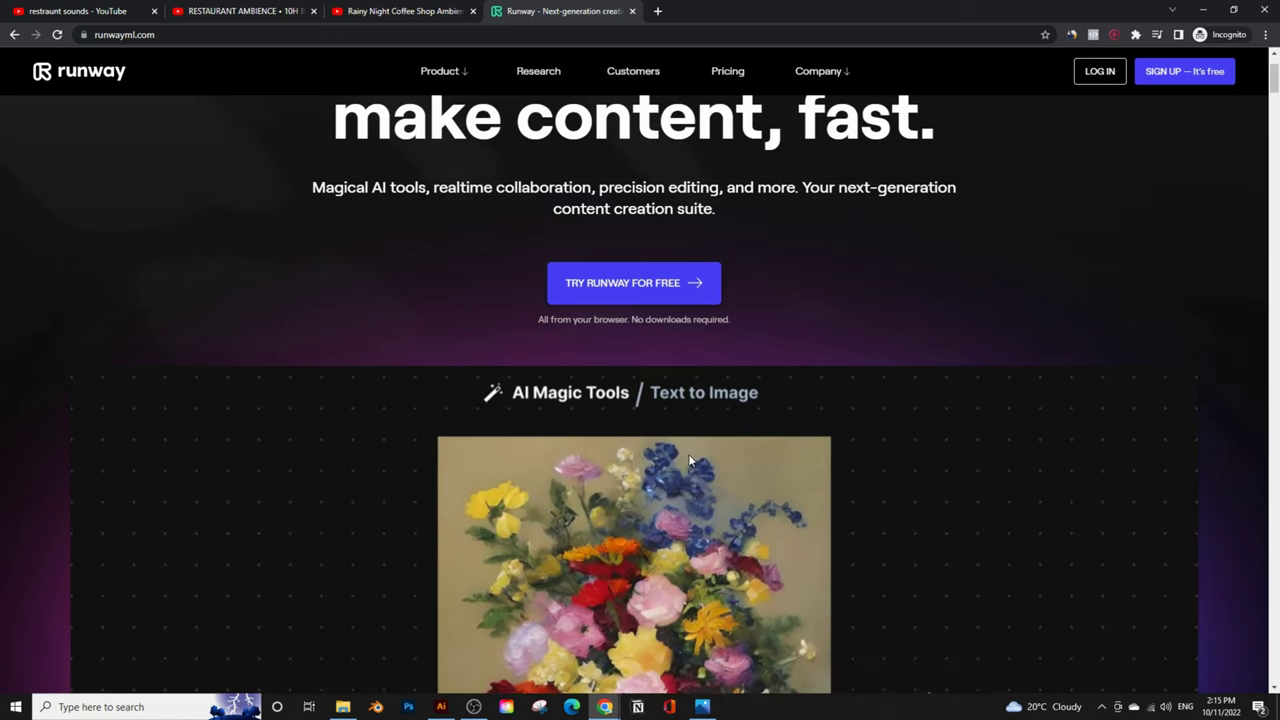
scroll(688, 454, down, 2)
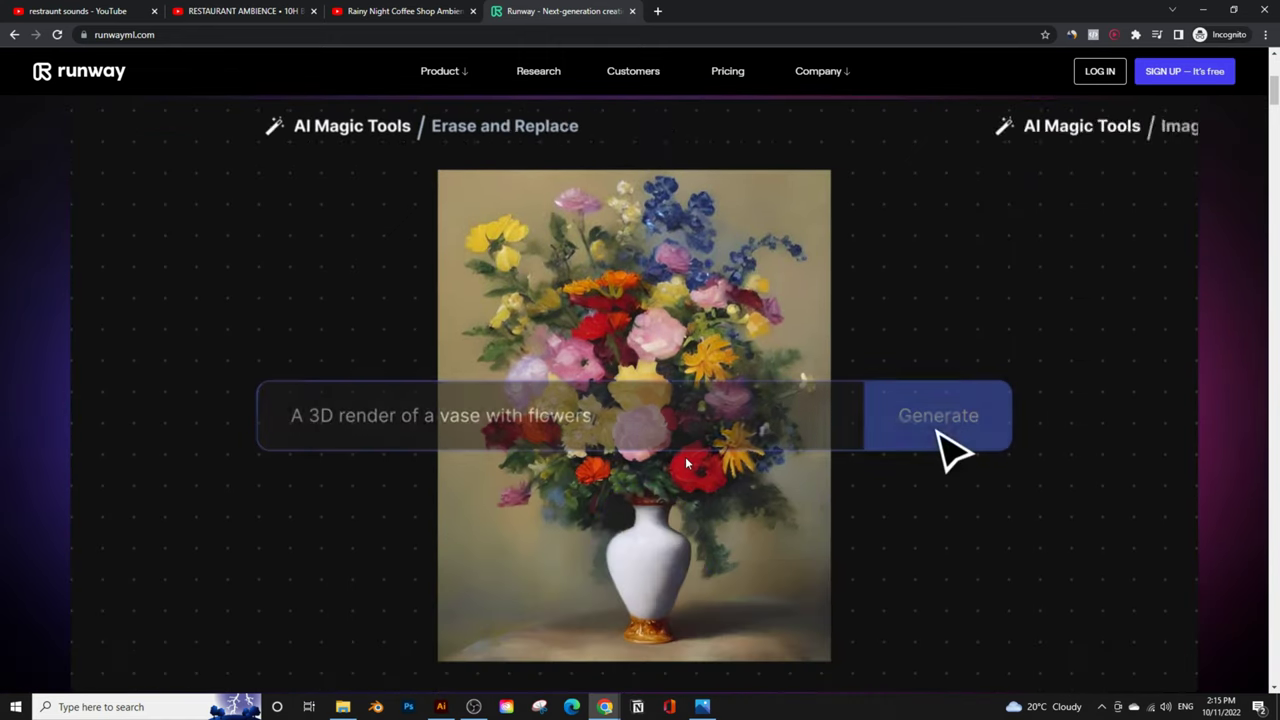
scroll(694, 482, up, 1)
scroll(694, 482, up, 1)
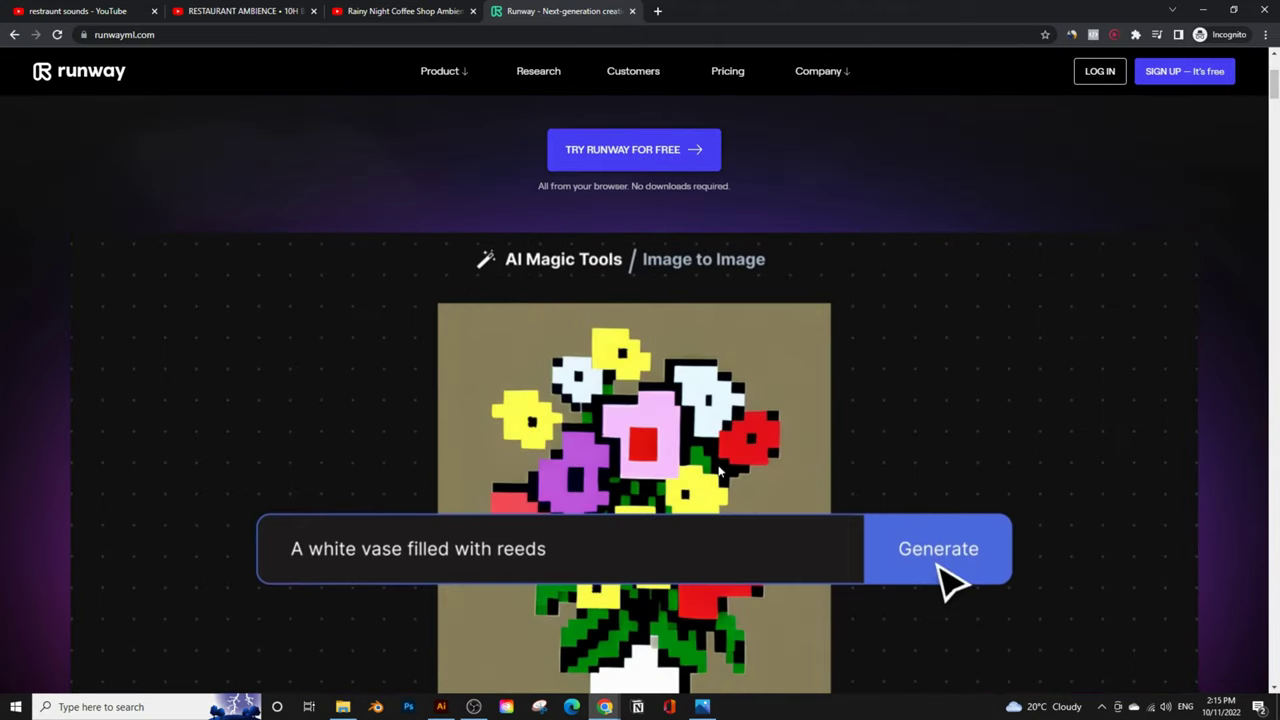
scroll(735, 430, up, 1)
scroll(735, 430, up, 3)
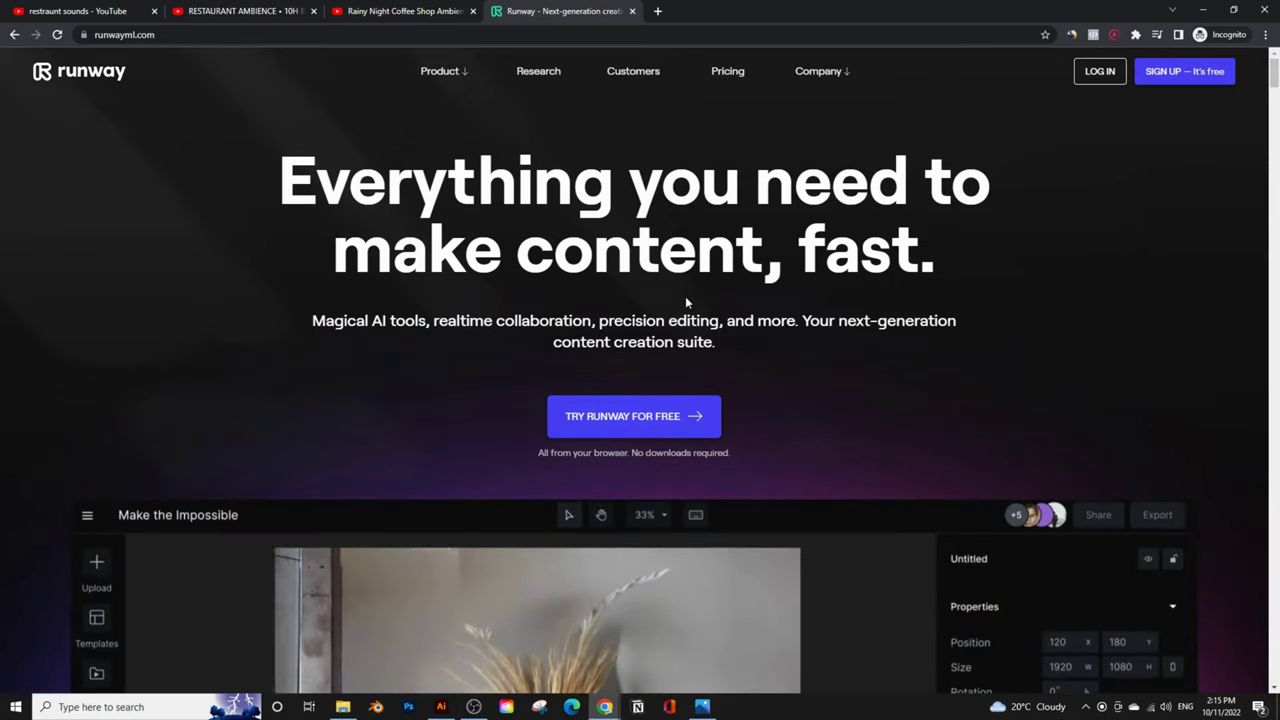
Look through the YouTube search results for restaurant sounds.
click(140, 13)
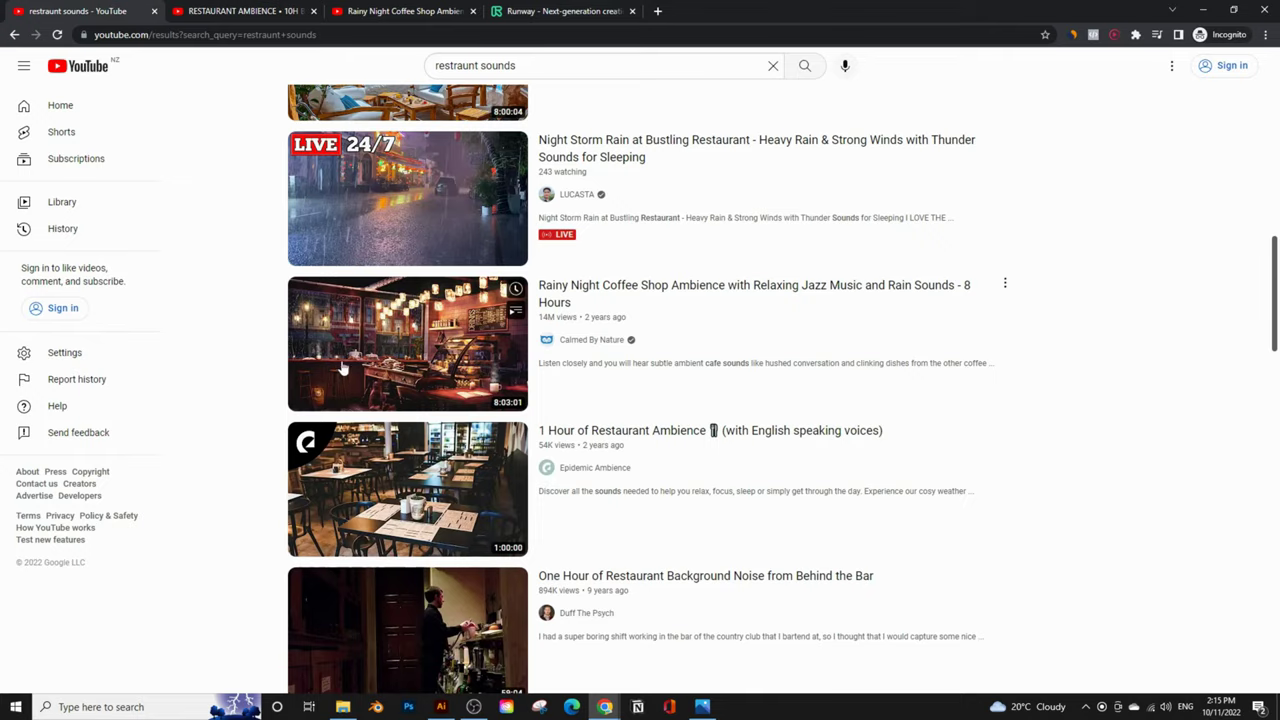
scroll(269, 394, up, 6)
scroll(264, 366, up, 4)
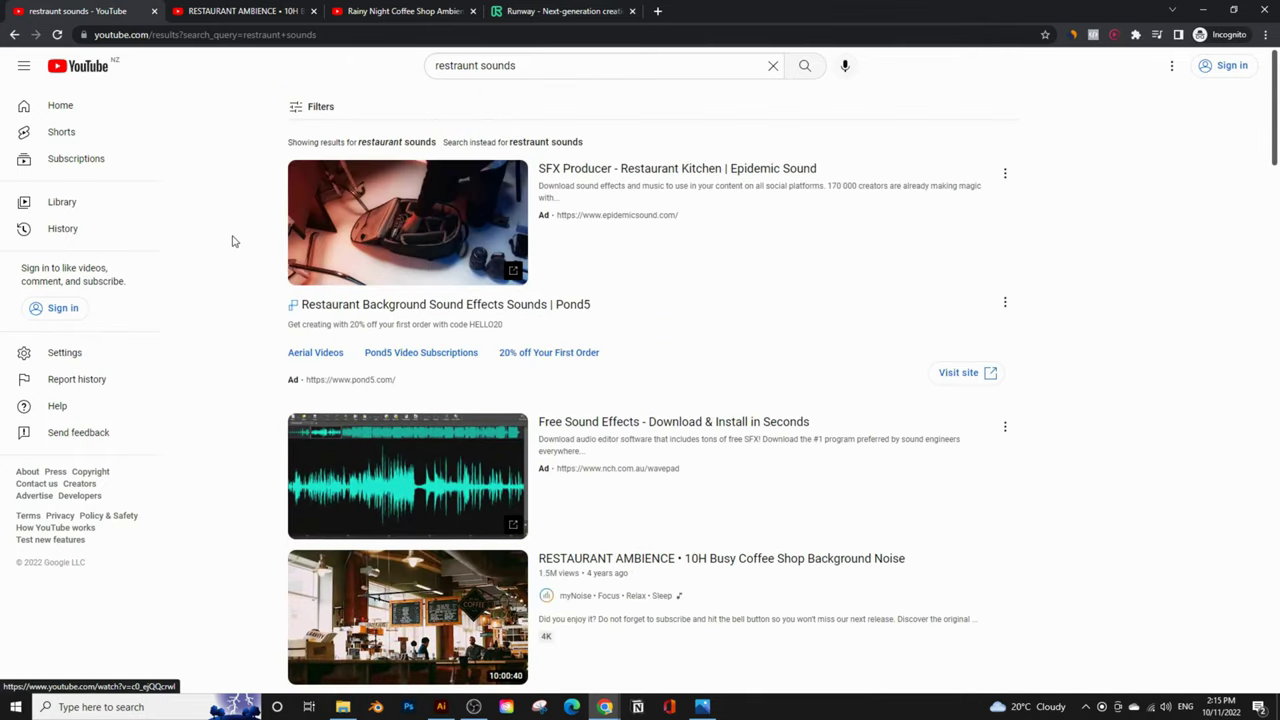
scroll(233, 241, down, 4)
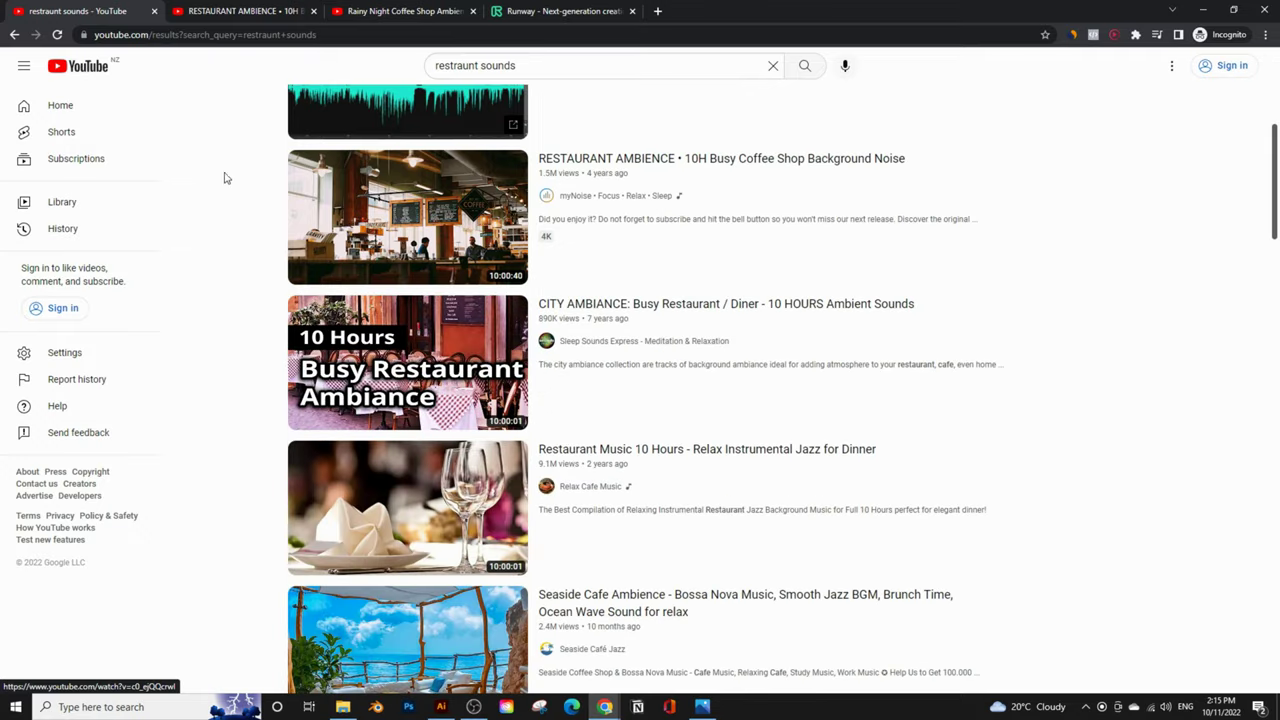
scroll(245, 385, down, 4)
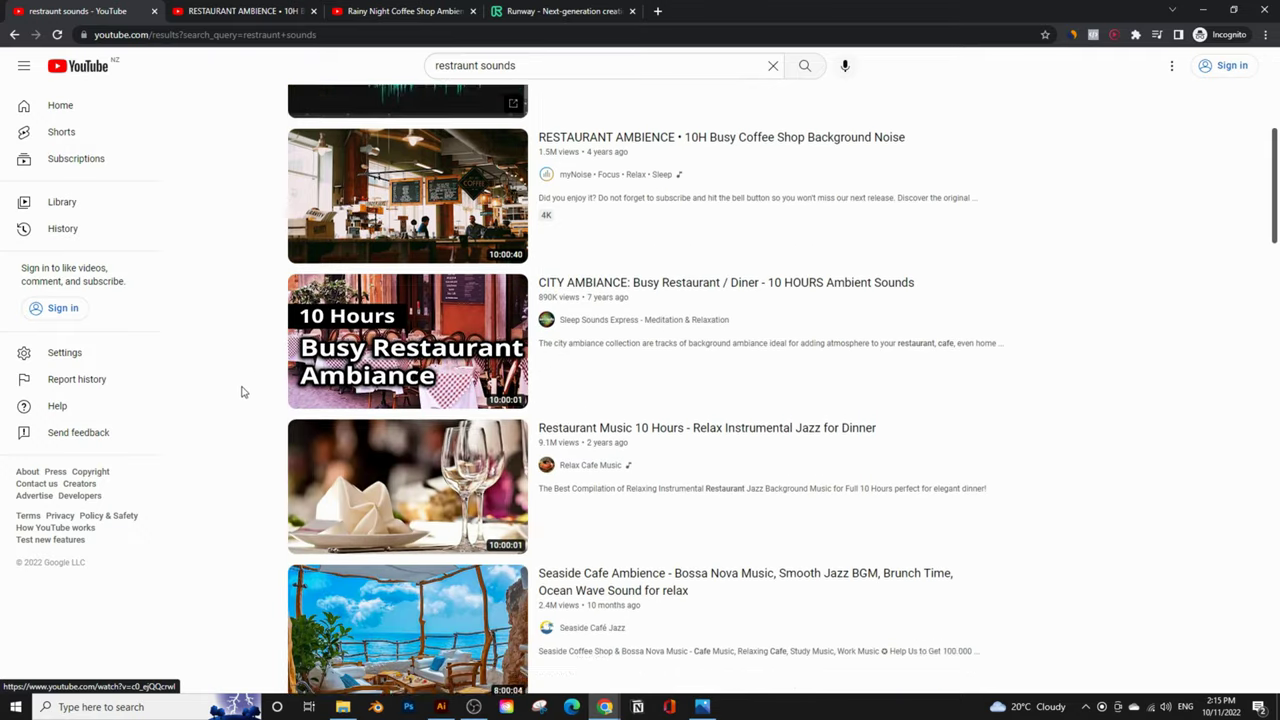
Play the "RESTAURANT AMBIENCE • 10H Busy Coffee Shop Background Noise" video muted and skip ahead to about 30:50.
click(228, 11)
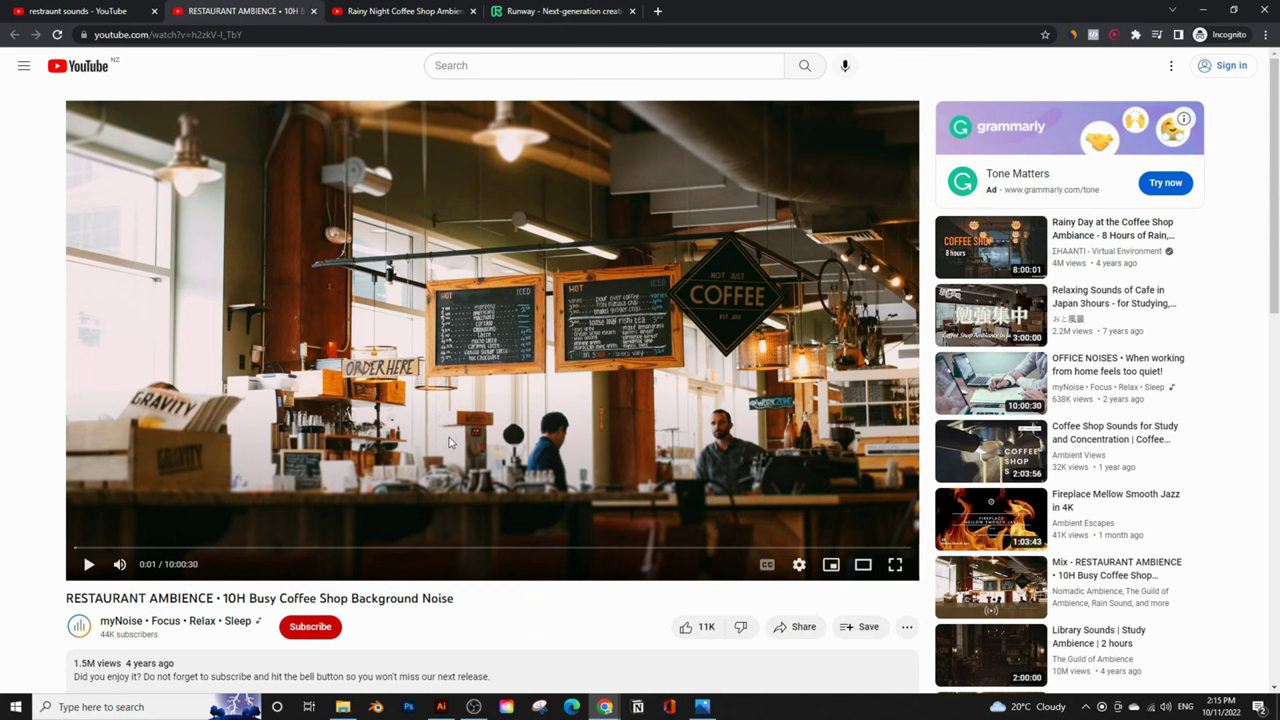
click(119, 565)
click(353, 475)
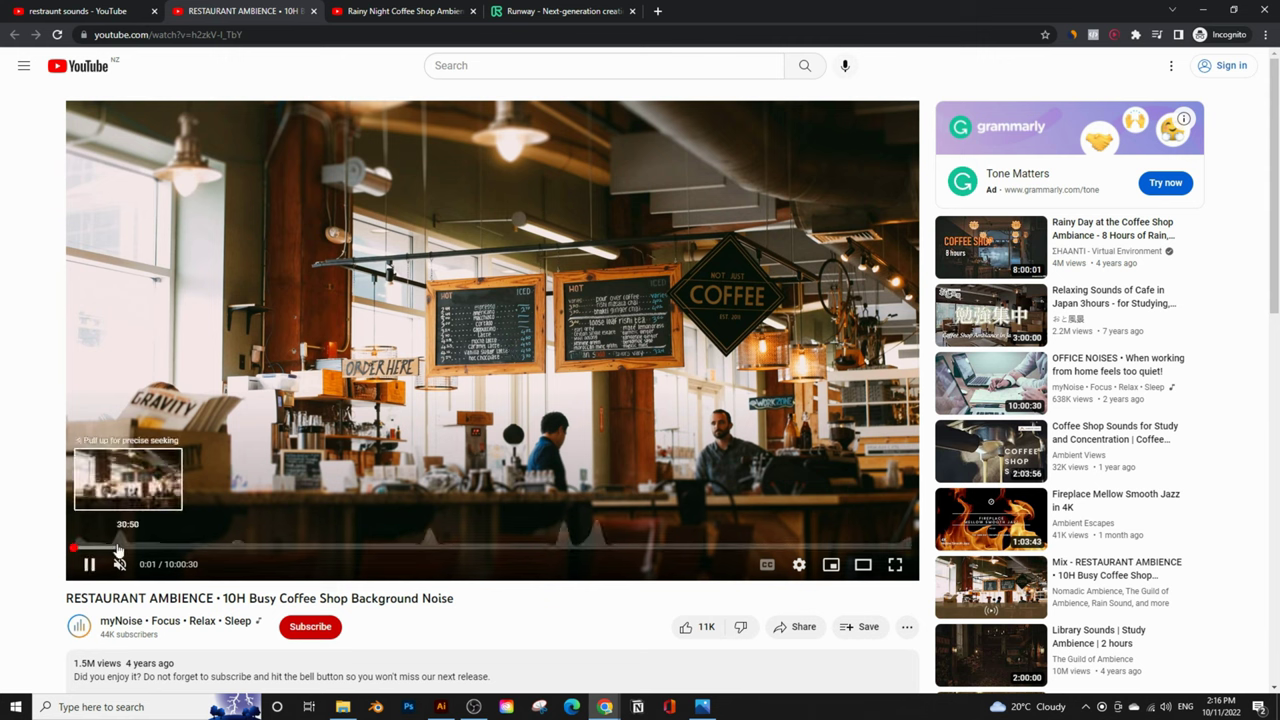
click(118, 549)
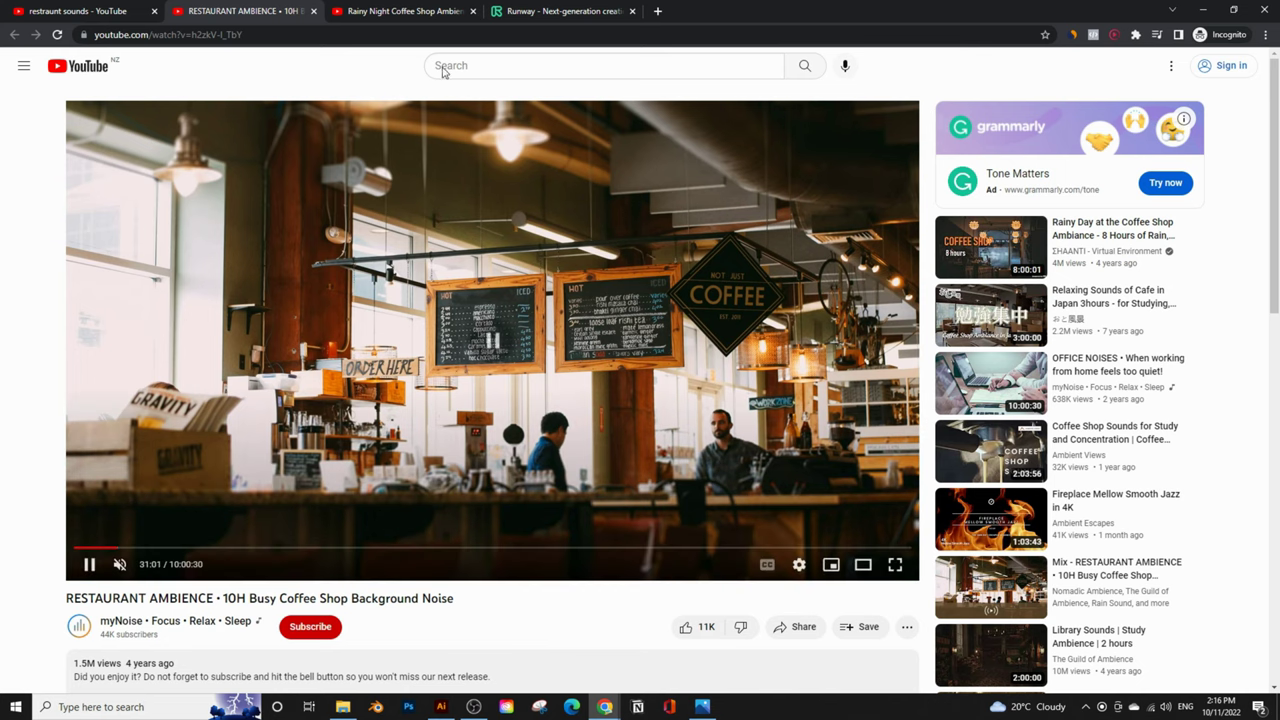
View the muted "Rainy Night Coffee Shop Ambience" video, glancing at the Runway homepage in between.
click(440, 11)
click(119, 564)
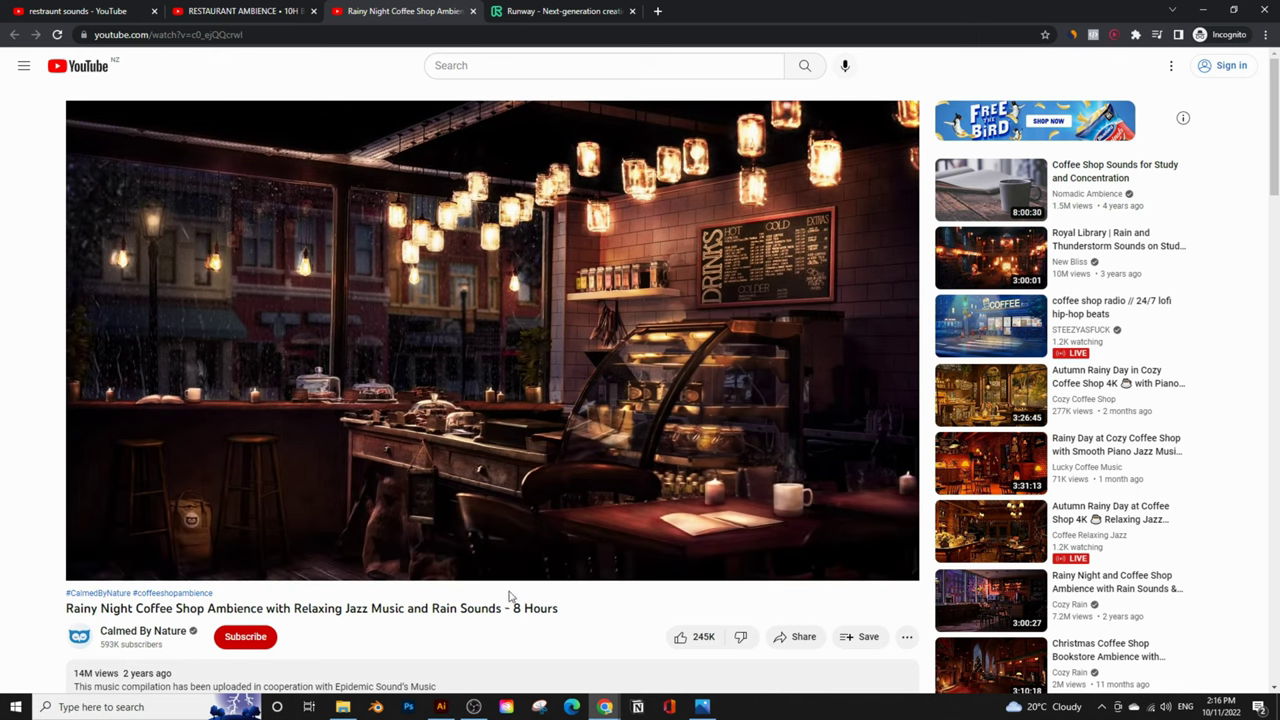
click(548, 12)
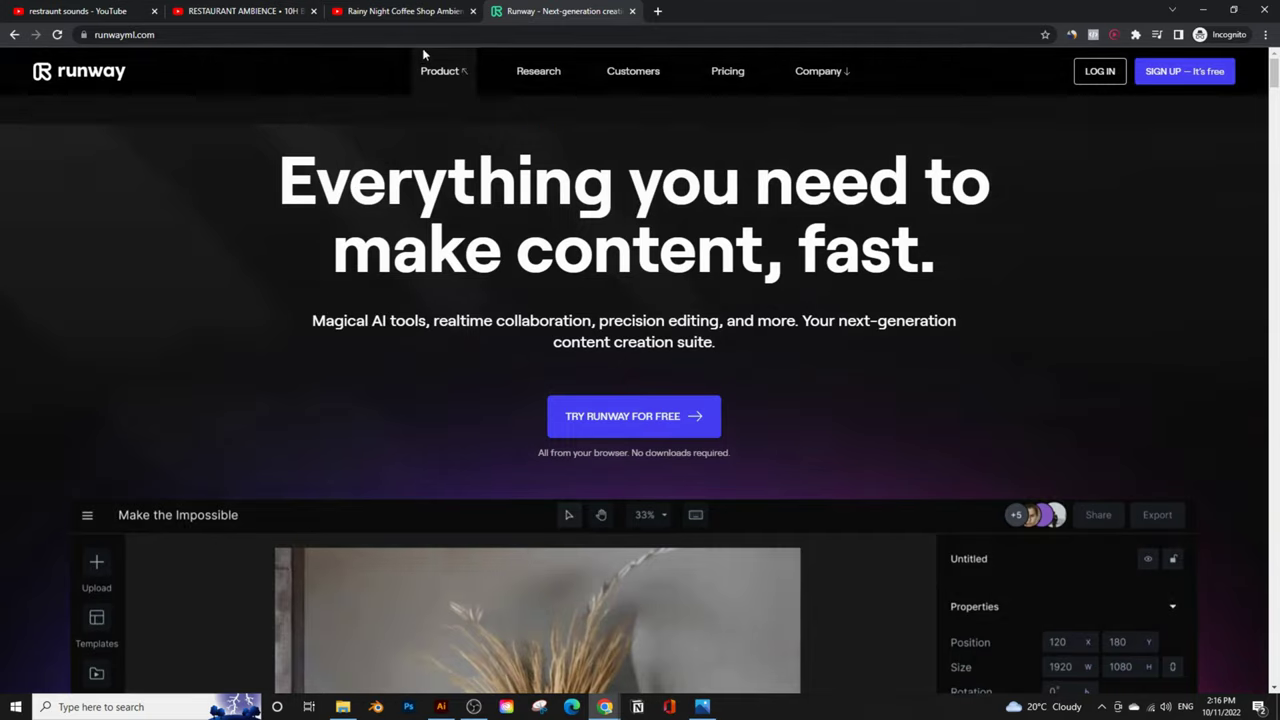
click(420, 11)
click(532, 251)
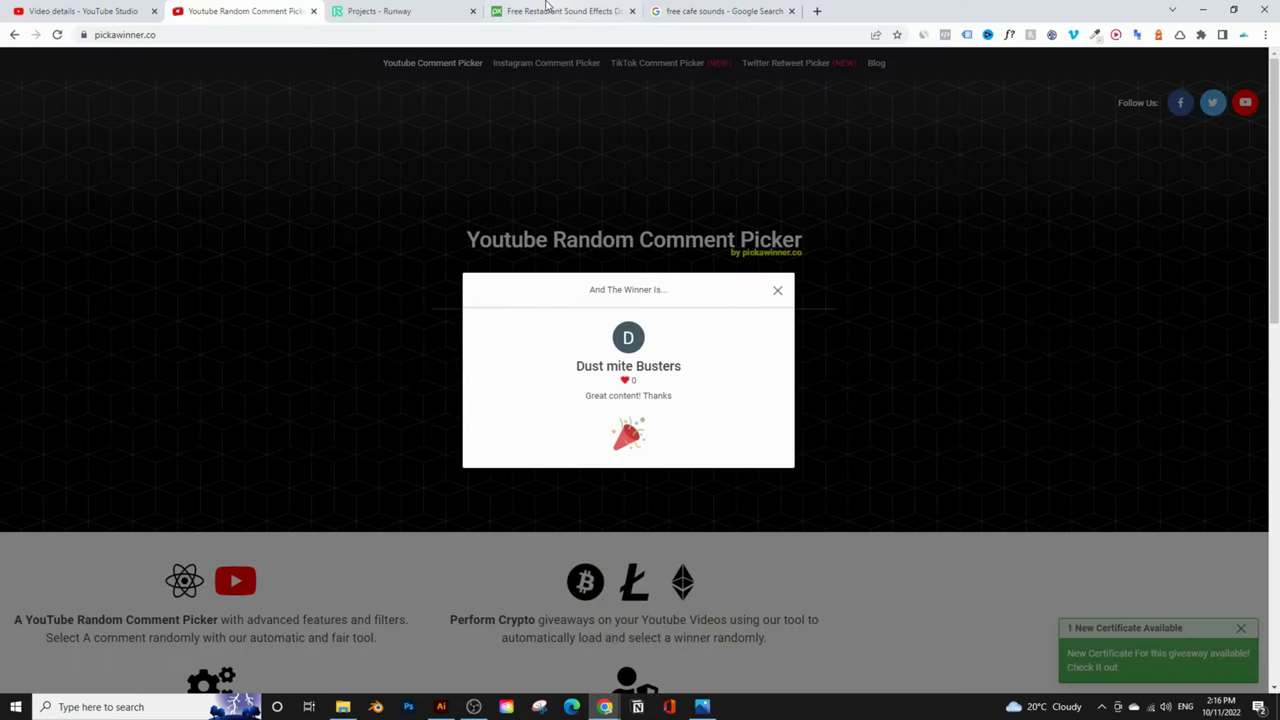
Switch to Pixabay in the other browser window, search its sound effects for "restaurant" and browse the list.
click(548, 10)
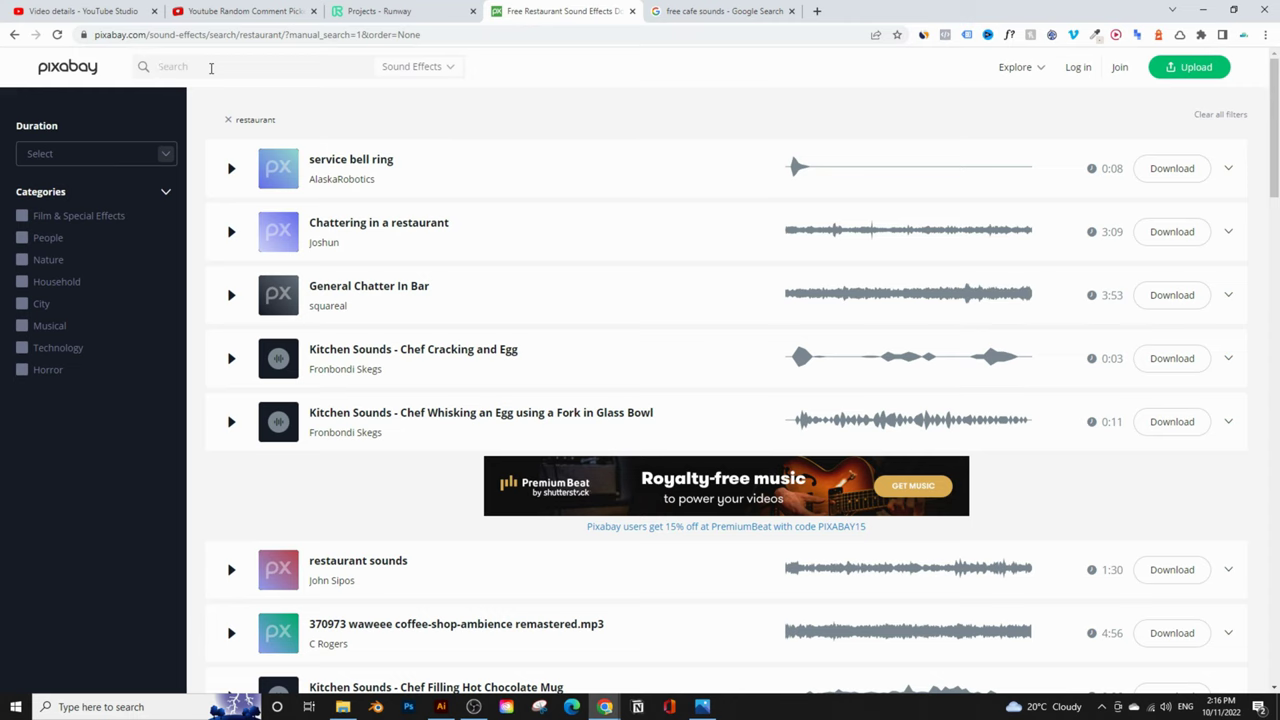
text(ra)
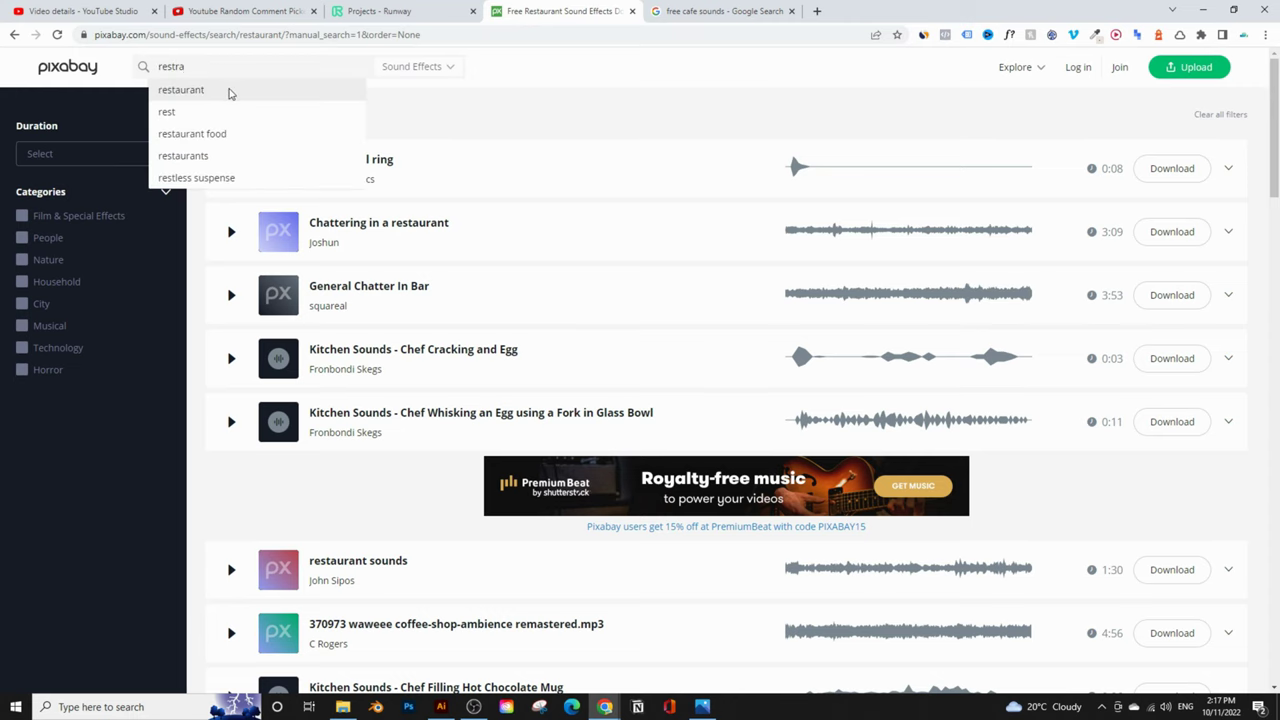
click(229, 93)
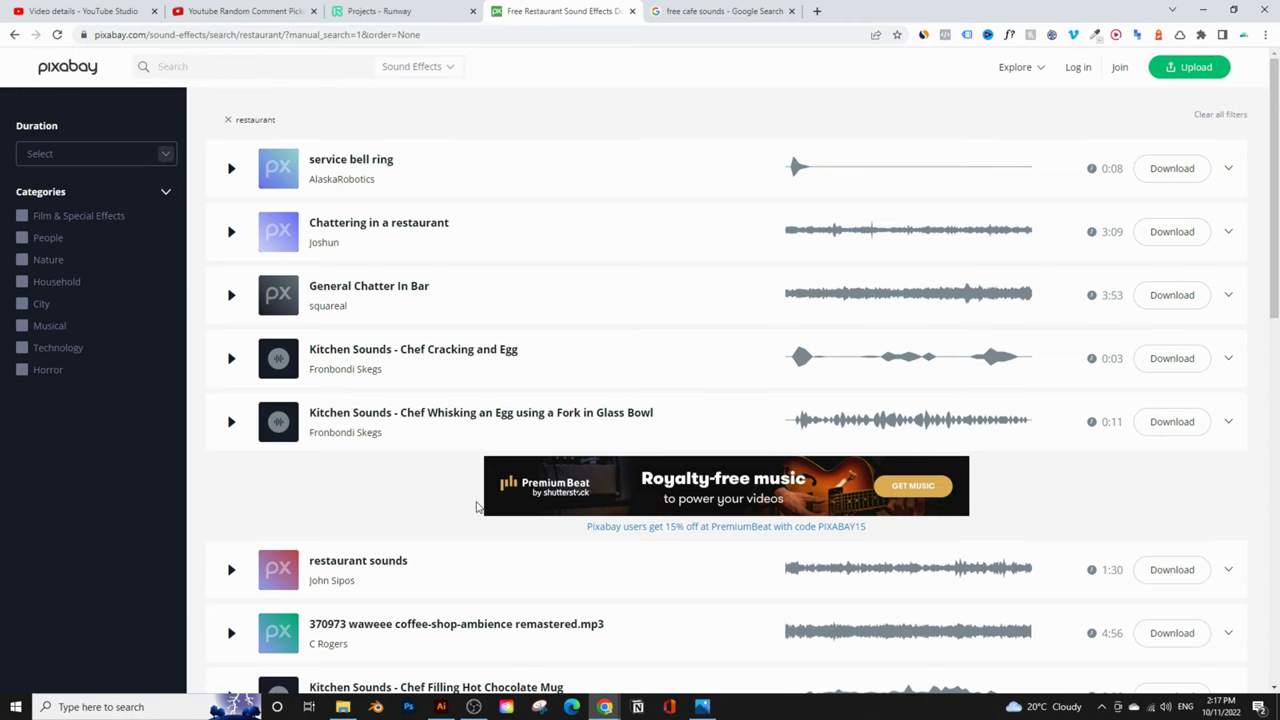
scroll(489, 534, down, 4)
scroll(250, 400, up, 2)
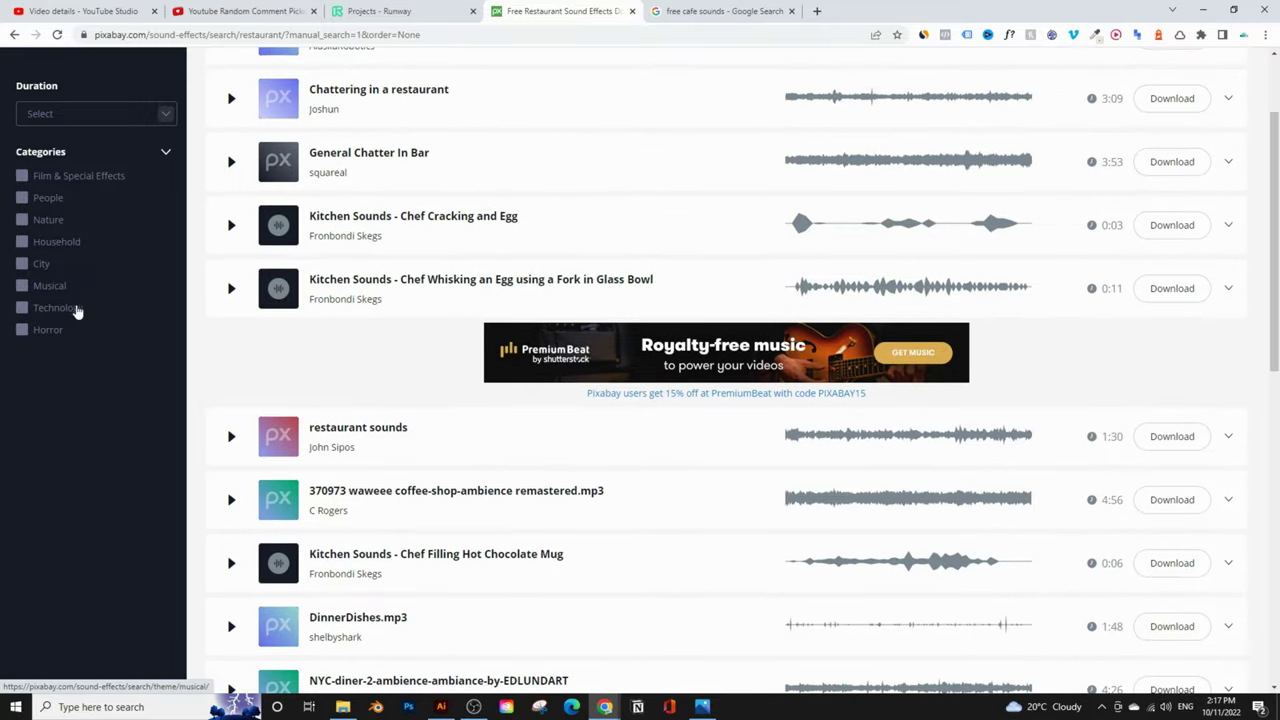
Filter the Pixabay sound effects by the Nature category and remove the restaurant search term.
click(45, 221)
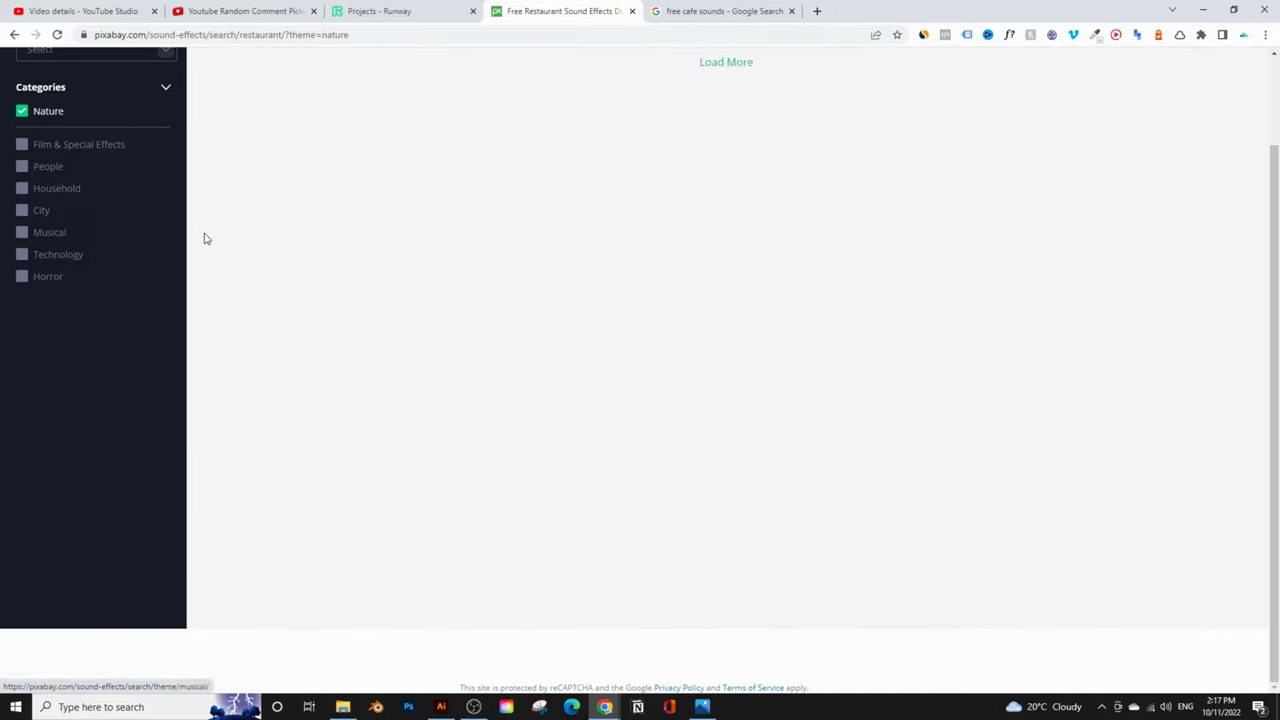
scroll(446, 120, up, 2)
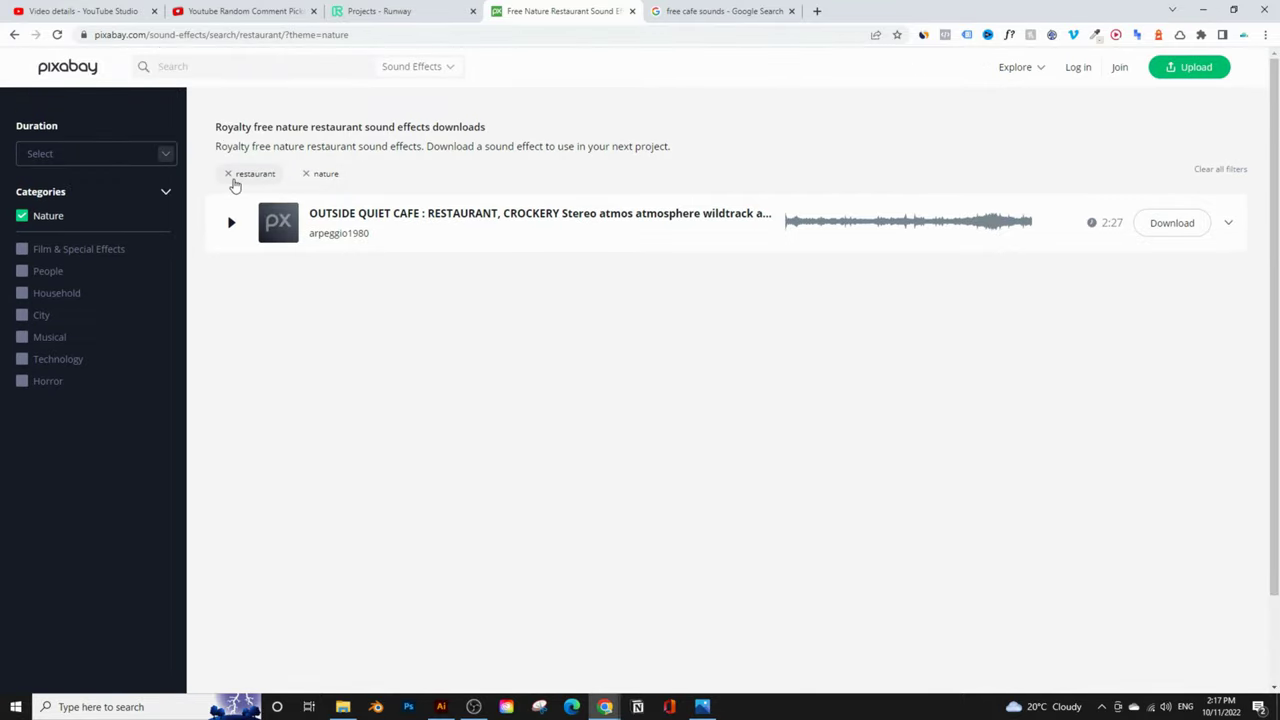
click(230, 176)
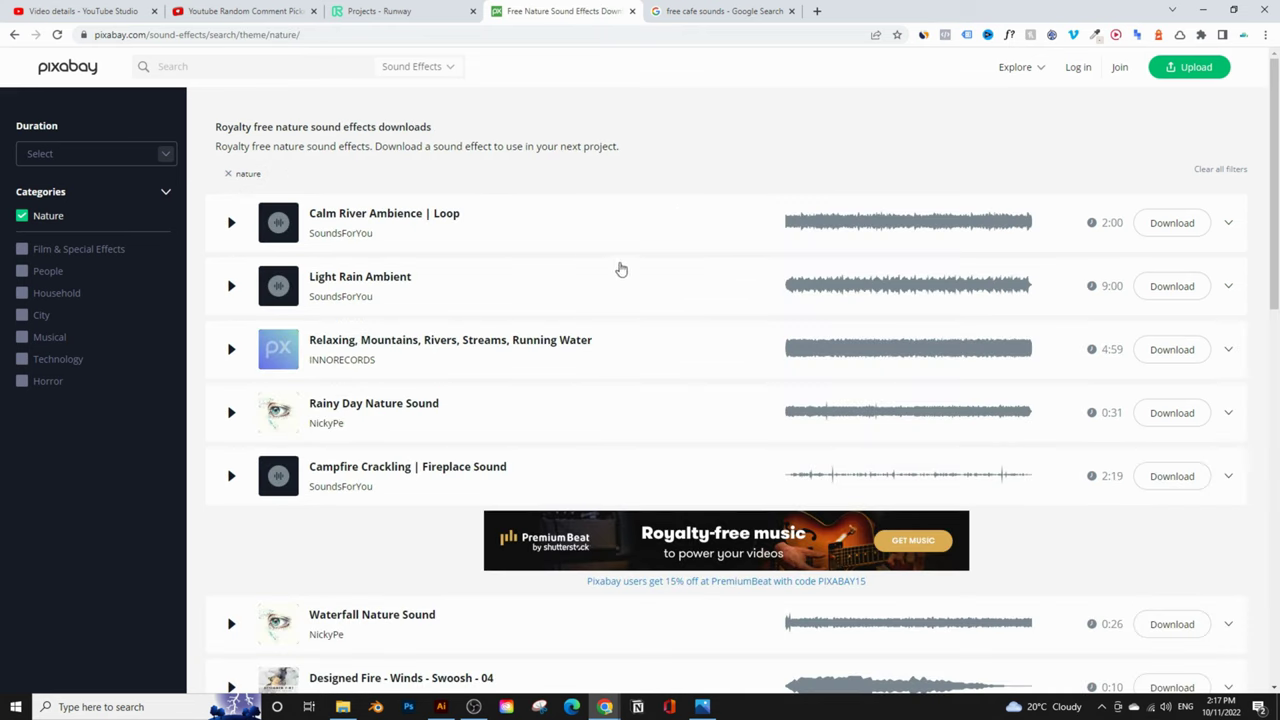
Look through the Nature sound effects list and open the Pixabay homepage in a separate tab.
scroll(1077, 374, down, 5)
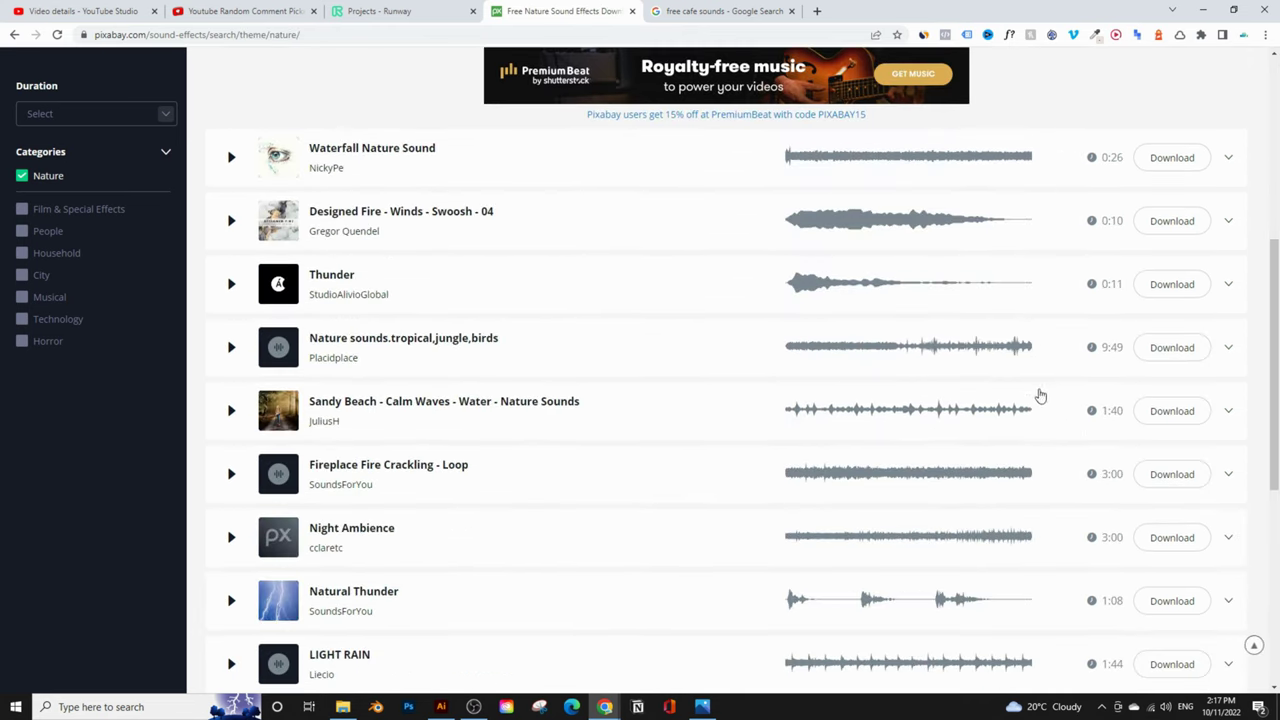
scroll(1022, 418, down, 4)
scroll(1034, 409, up, 2)
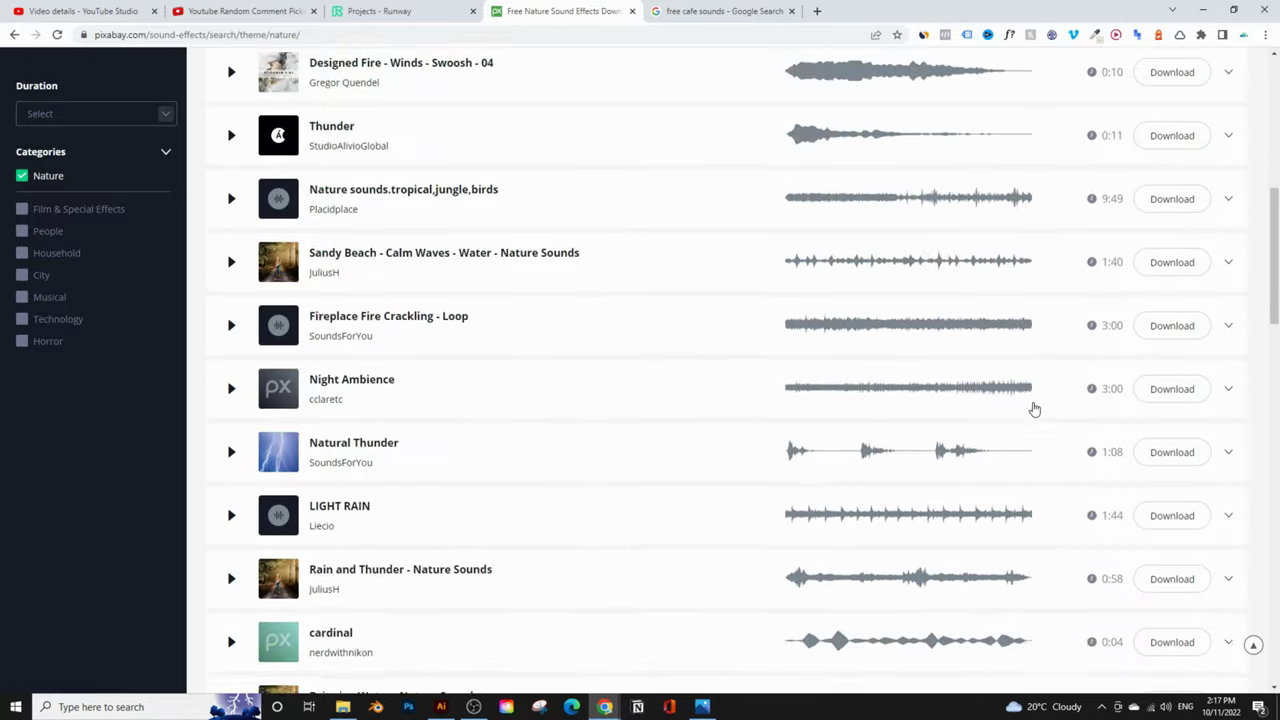
scroll(1034, 409, down, 3)
scroll(1060, 530, down, 1)
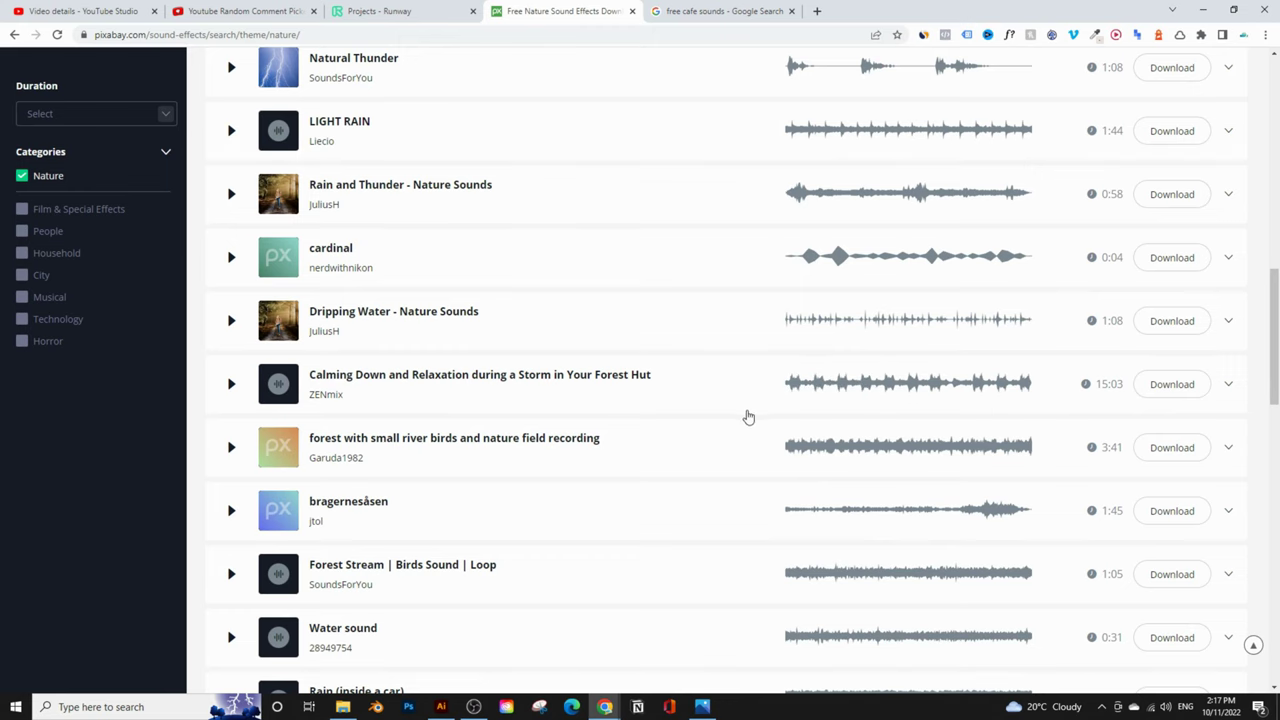
scroll(400, 280, up, 5)
scroll(60, 145, up, 3)
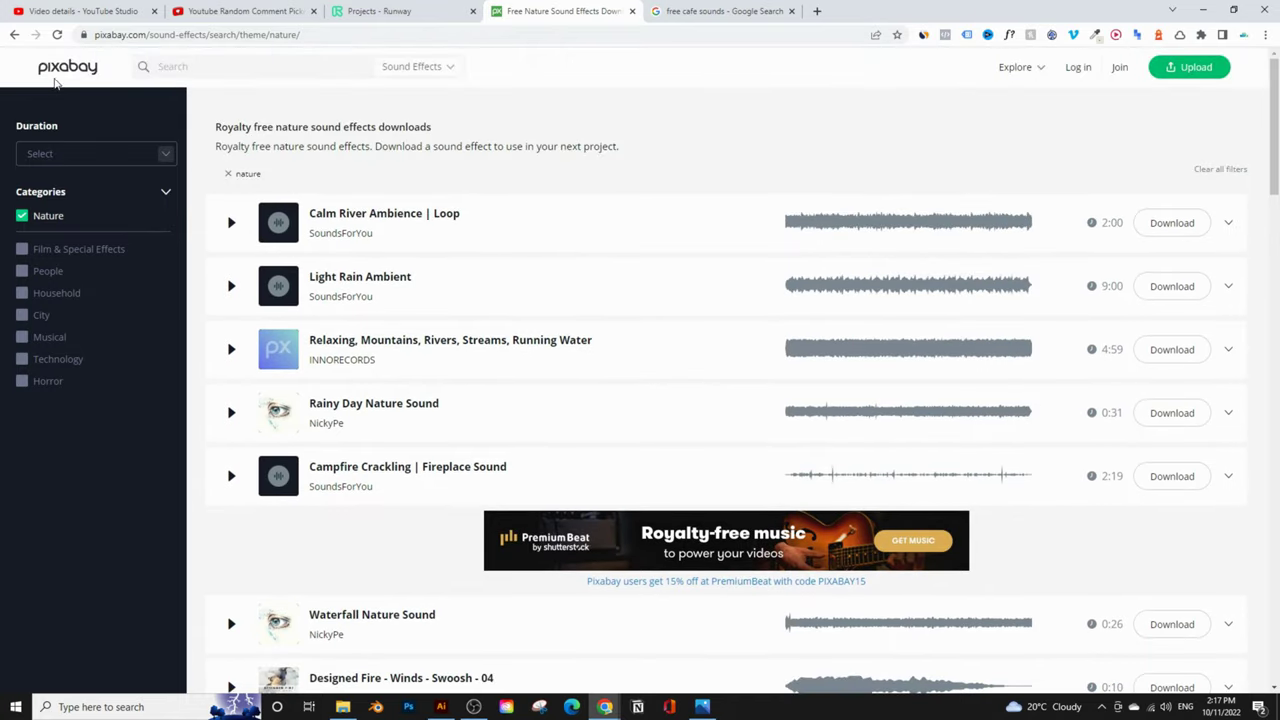
middle_click(57, 70)
click(710, 11)
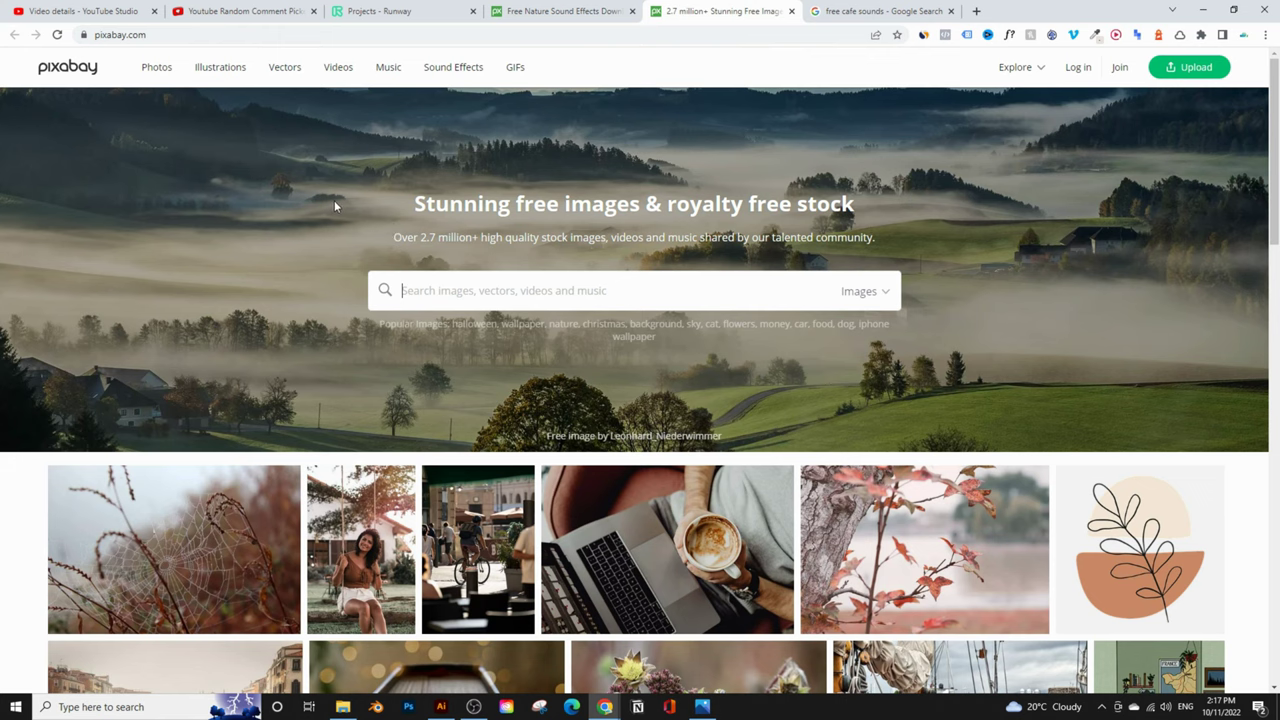
Switch to the incognito browser window and search Google in a new tab for "free restaurant sounds".
mouse_move(605, 706)
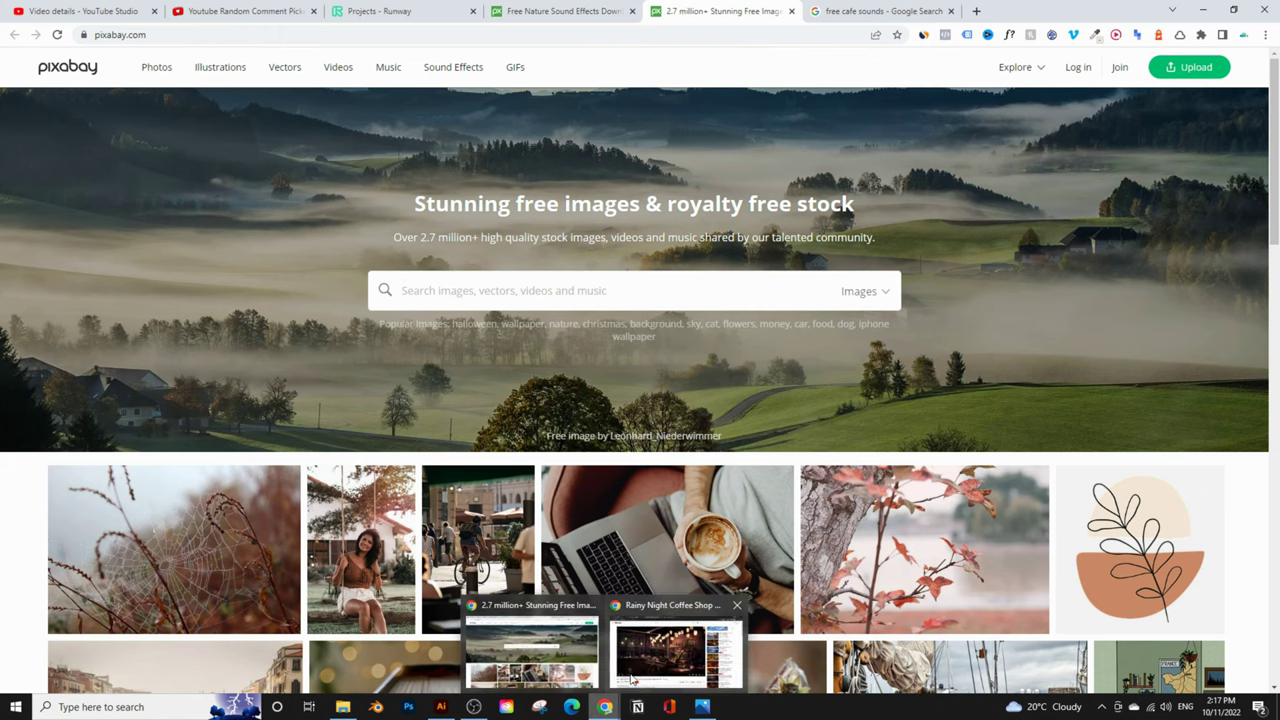
click(680, 645)
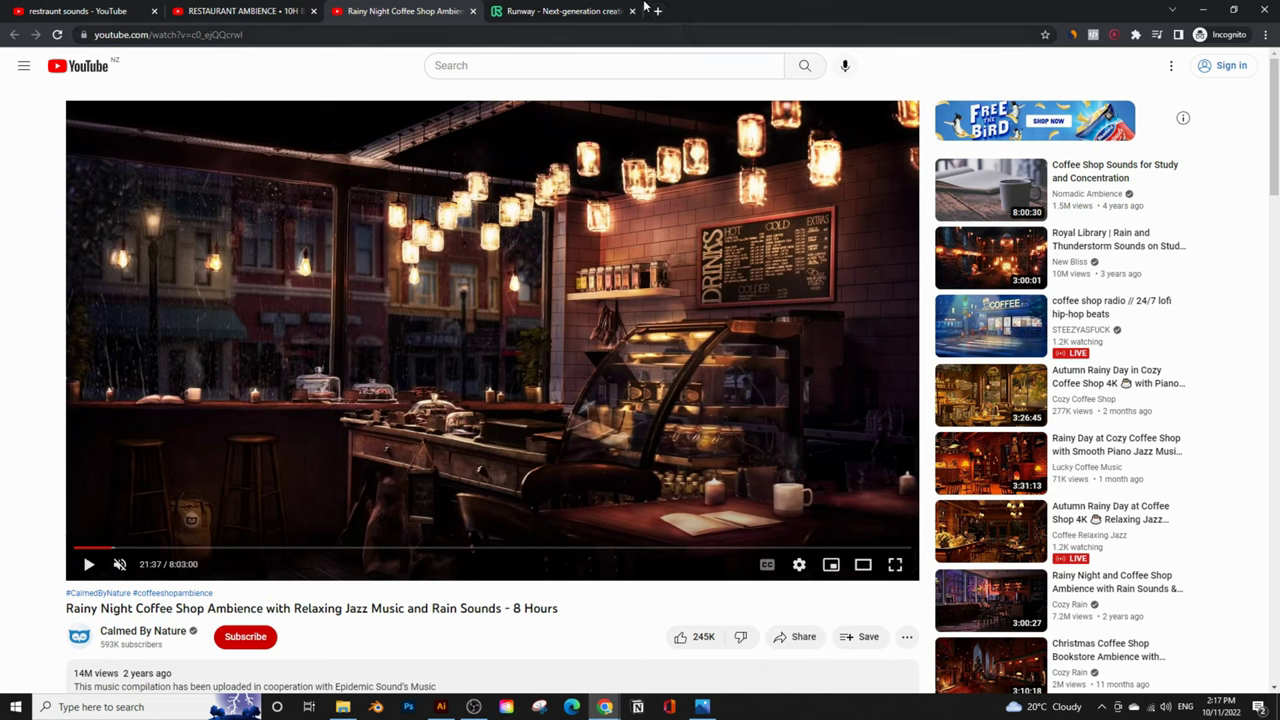
click(657, 10)
text(goog)
key(Return)
text(ffee restra)
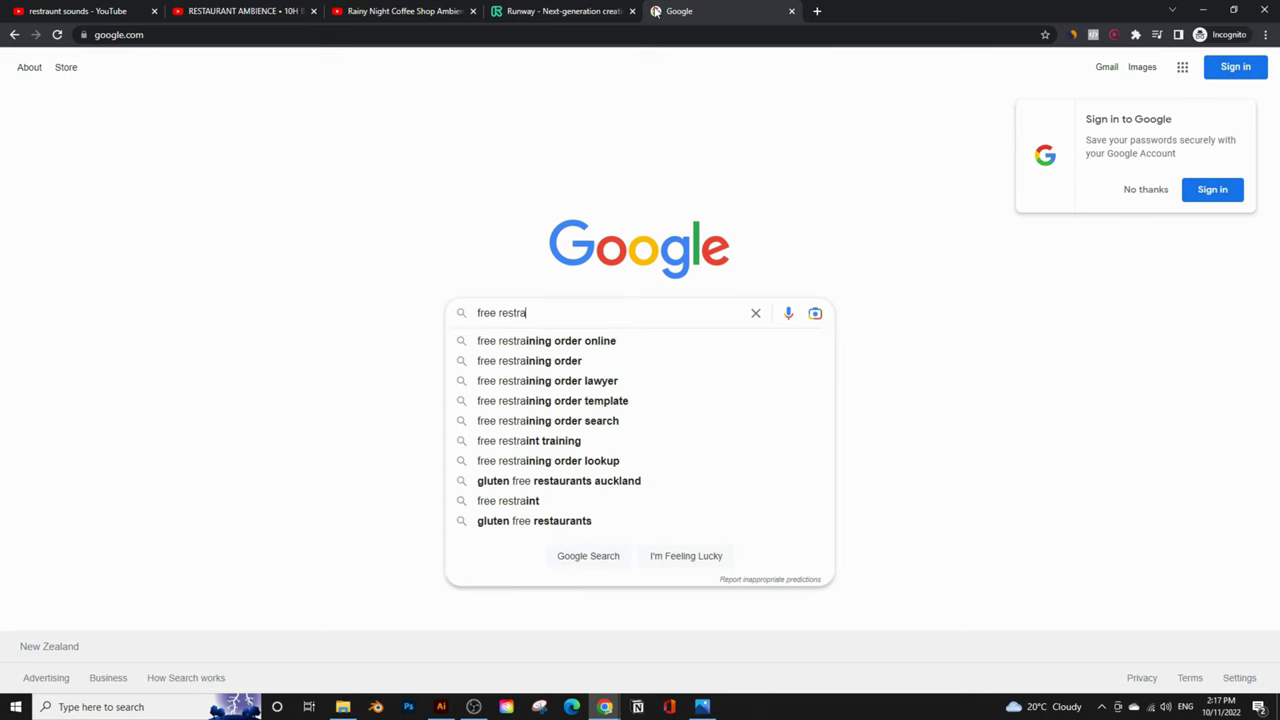
text(unt soun)
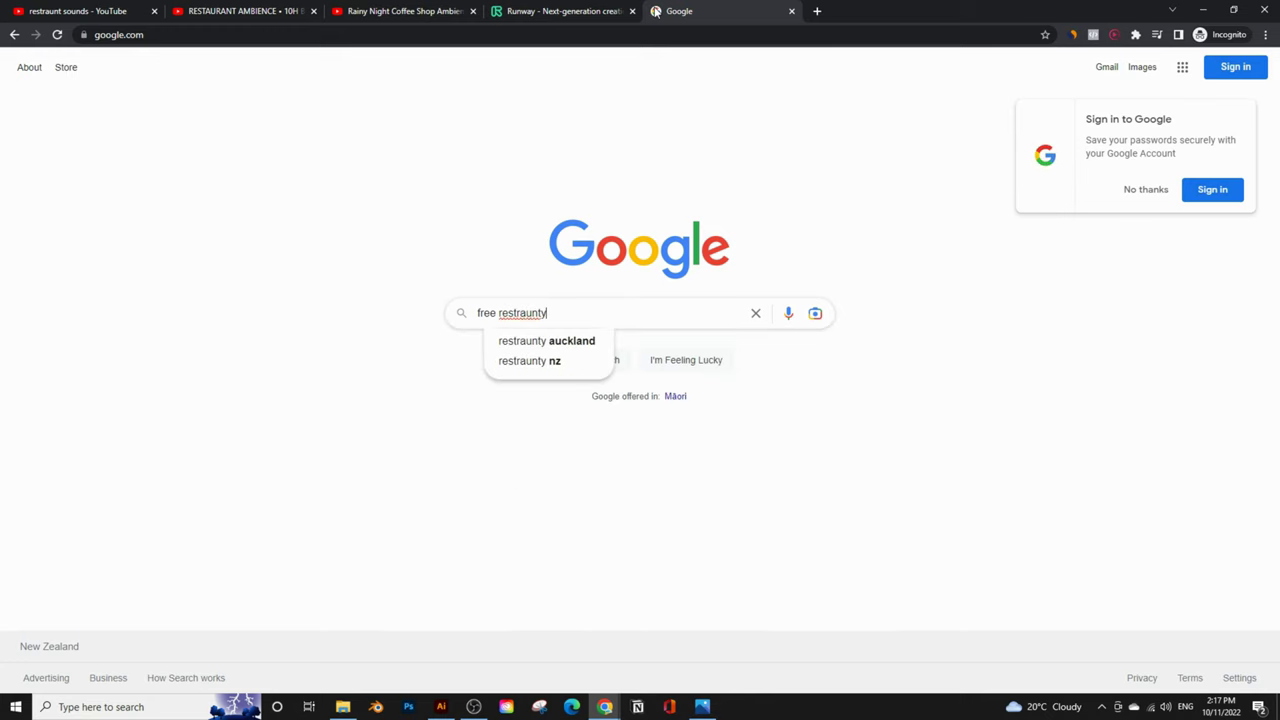
text(ds)
key(Return)
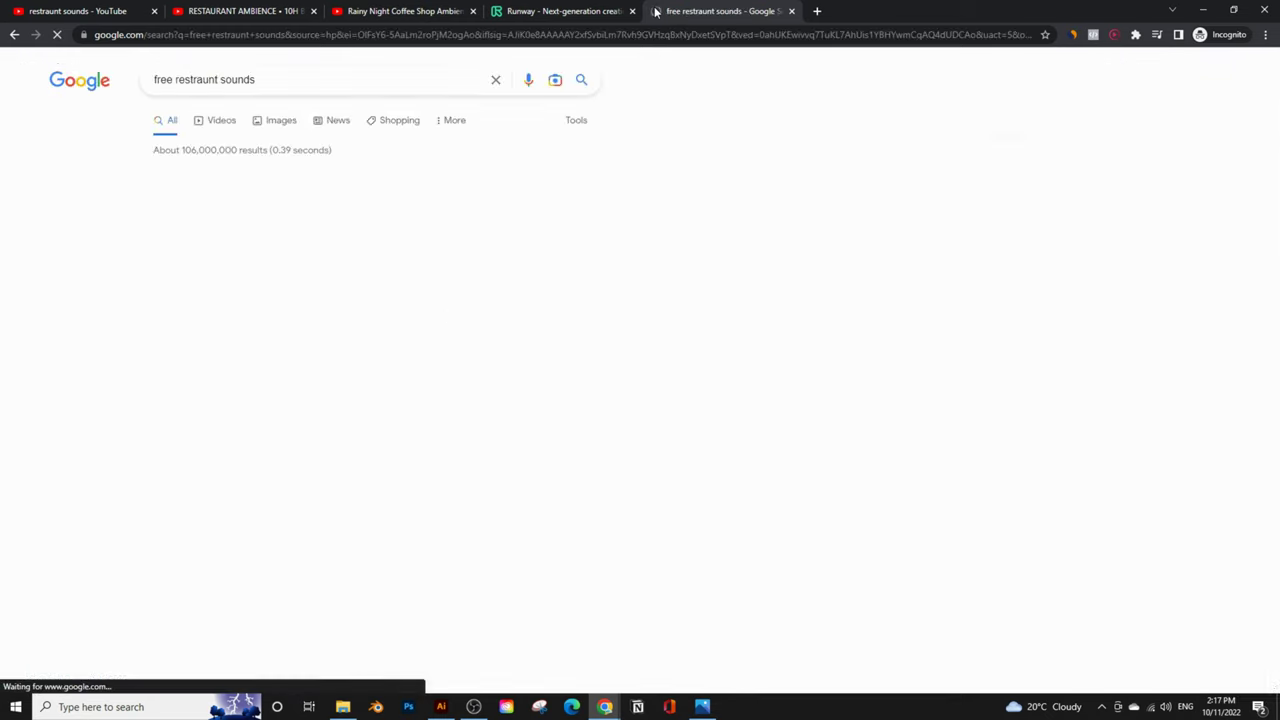
click(281, 181)
Open the Mixkit, ZapSplat and FStudios restaurant sound effects results in separate background tabs.
scroll(506, 320, down, 3)
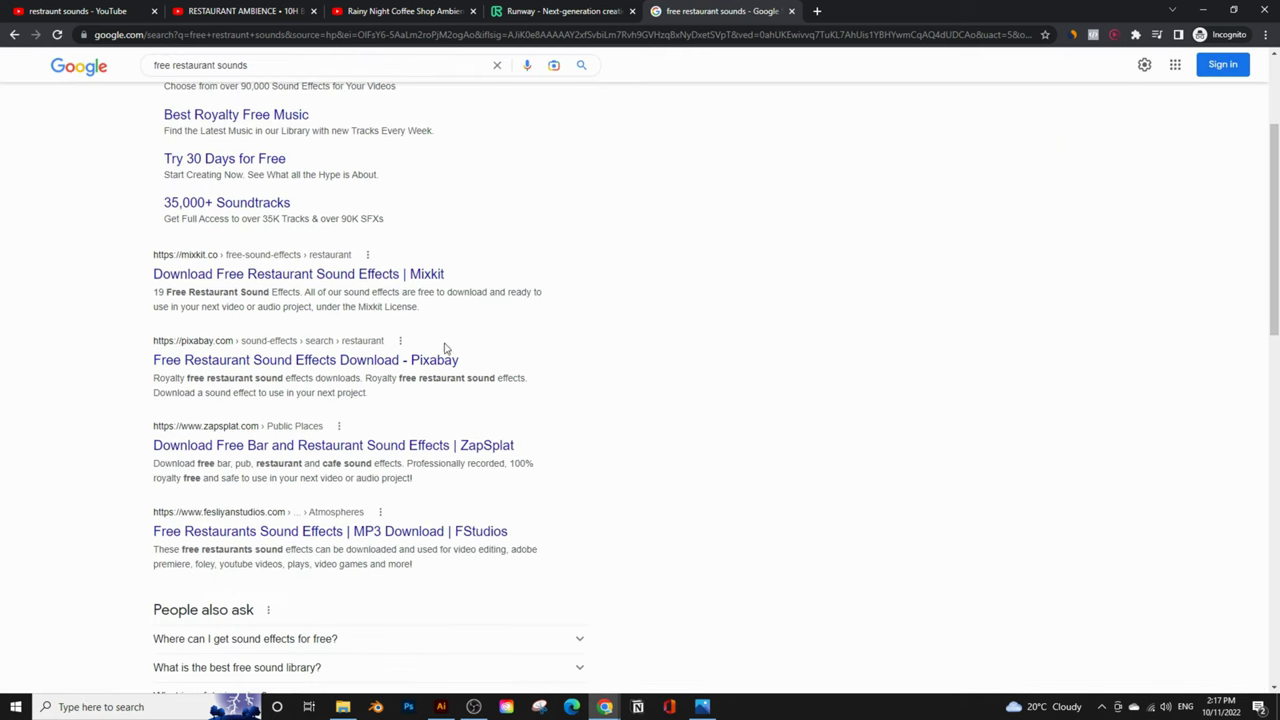
scroll(443, 349, up, 1)
middle_click(347, 342)
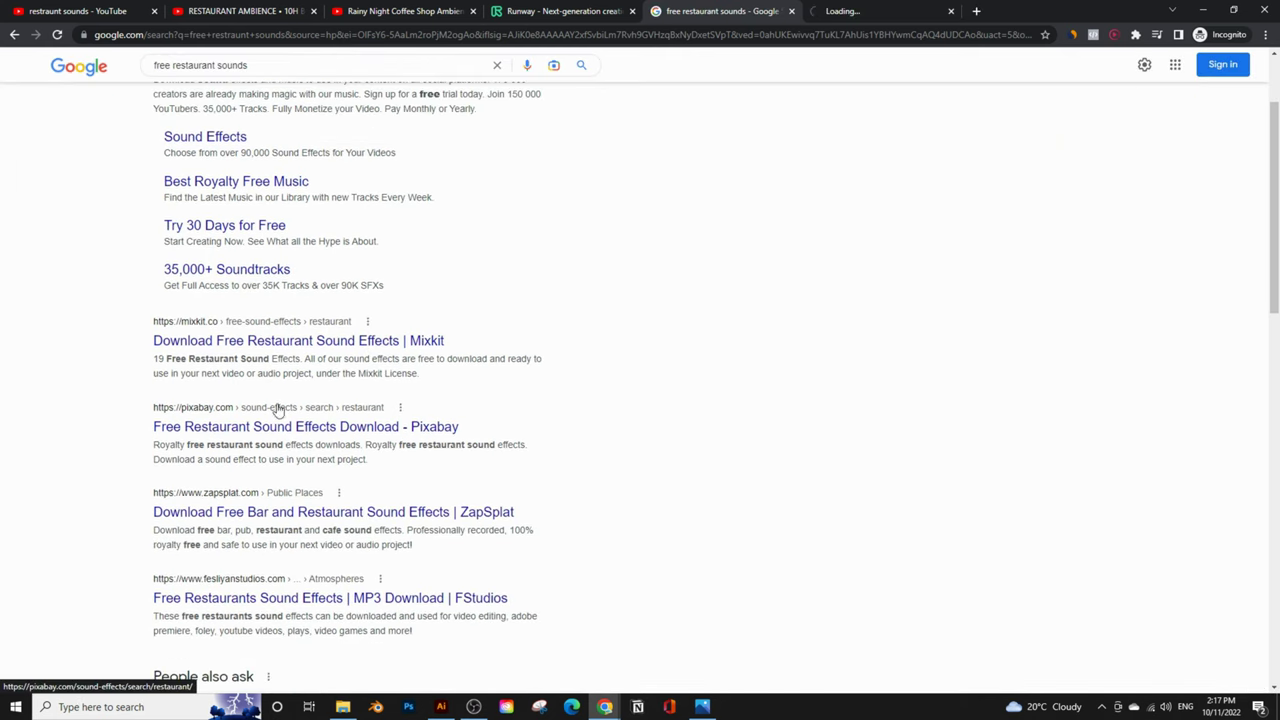
scroll(563, 397, down, 2)
middle_click(301, 387)
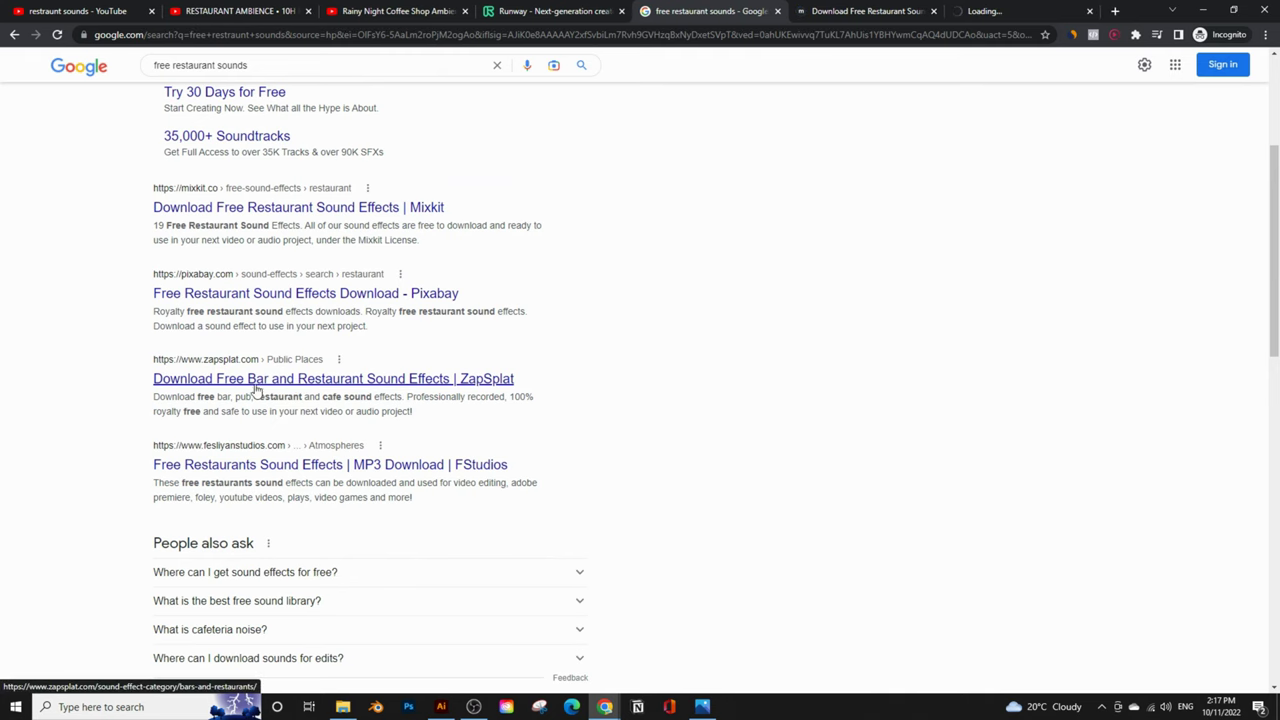
scroll(255, 345, down, 1)
middle_click(255, 333)
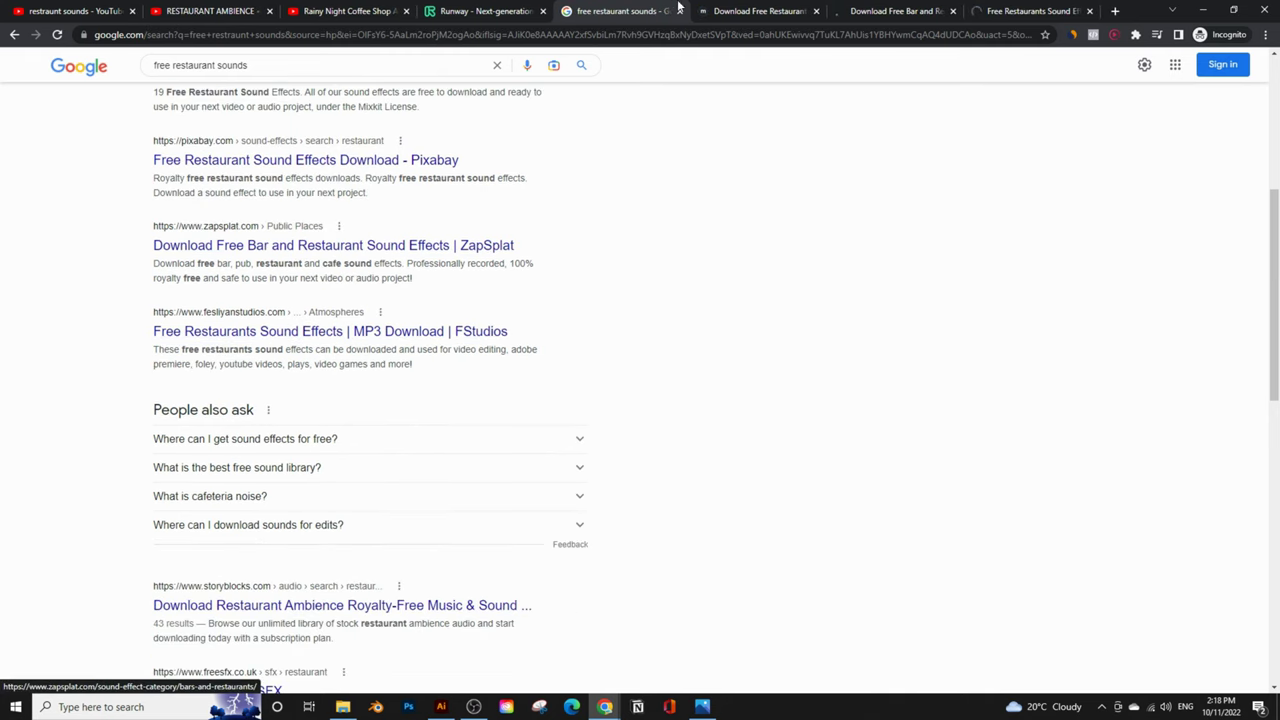
View the Mixkit page and browse its free restaurant sound effects.
click(750, 11)
scroll(611, 198, down, 2)
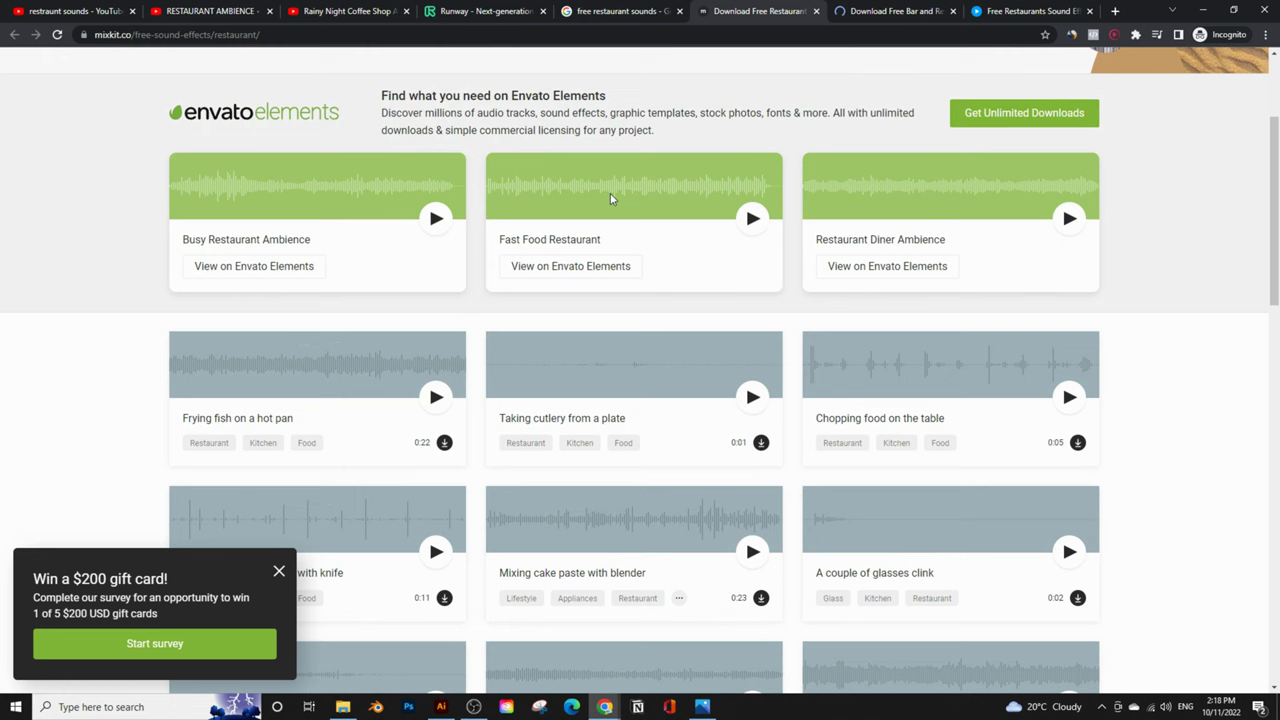
scroll(655, 235, down, 5)
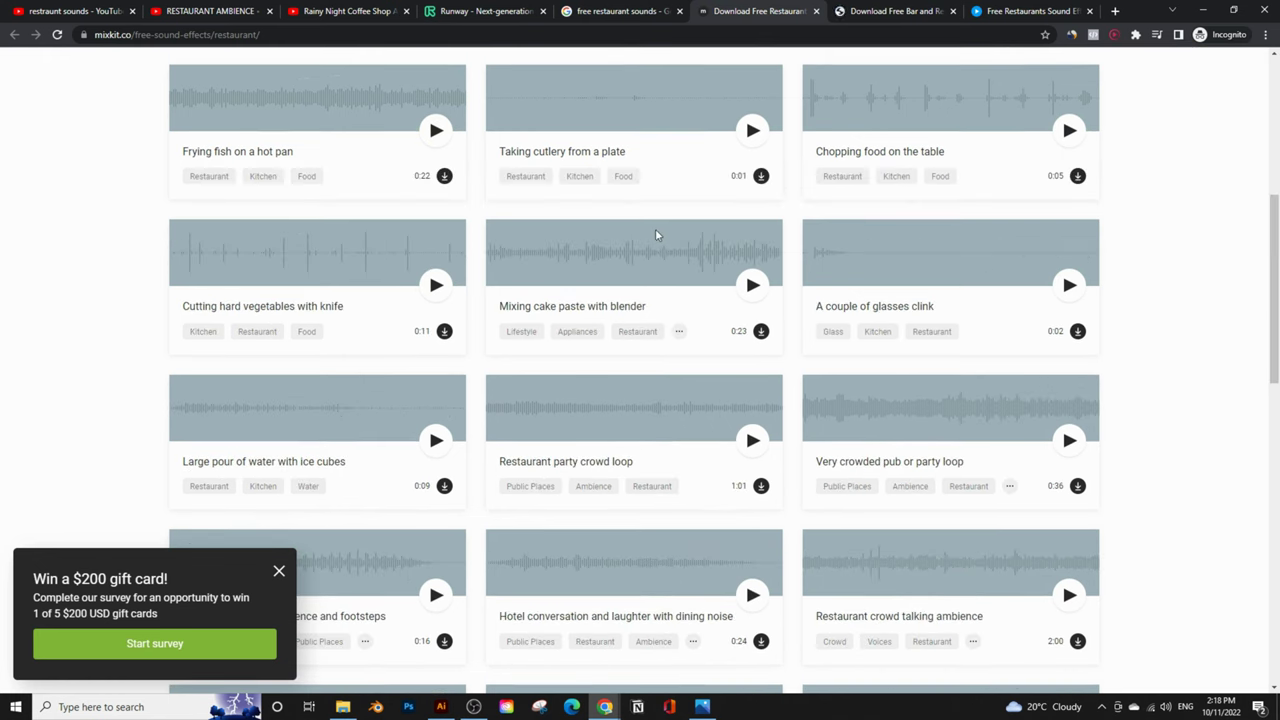
scroll(954, 369, down, 1)
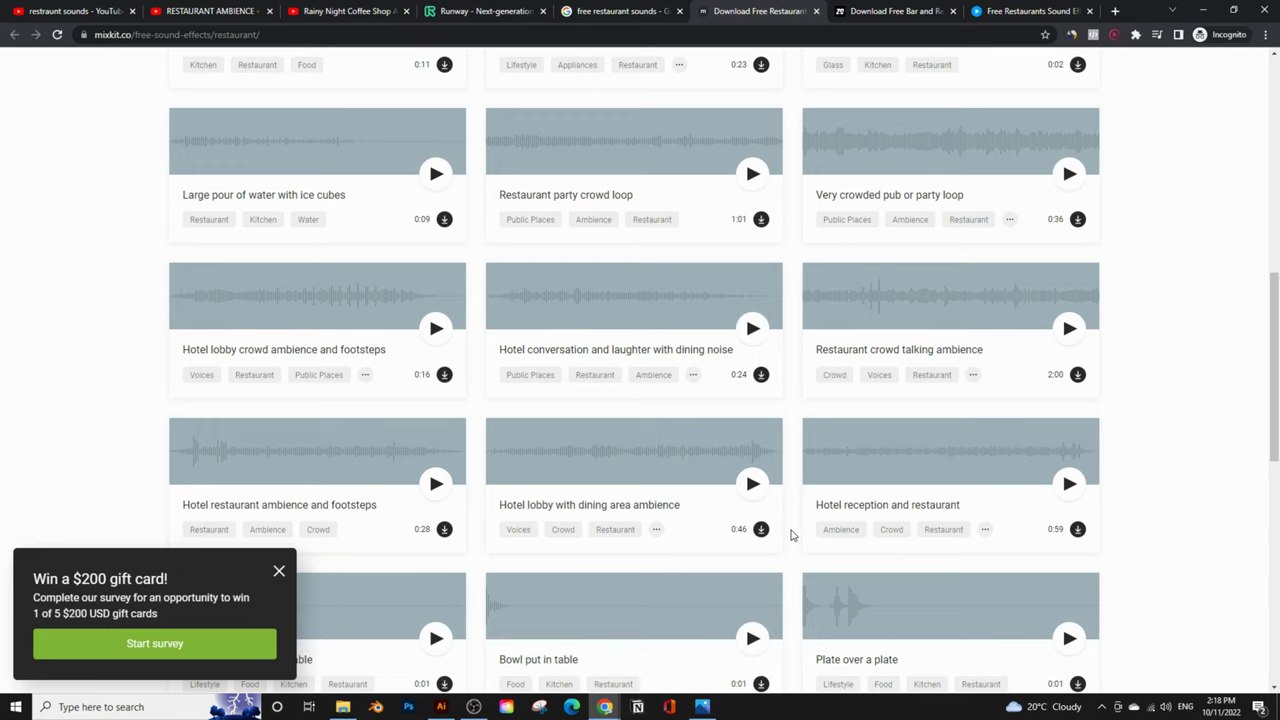
On ZapSplat, preview "Short India restaurant ambience, plates clatter, people talking" and browse the bar and restaurant sound effects.
click(868, 11)
scroll(780, 243, down, 1)
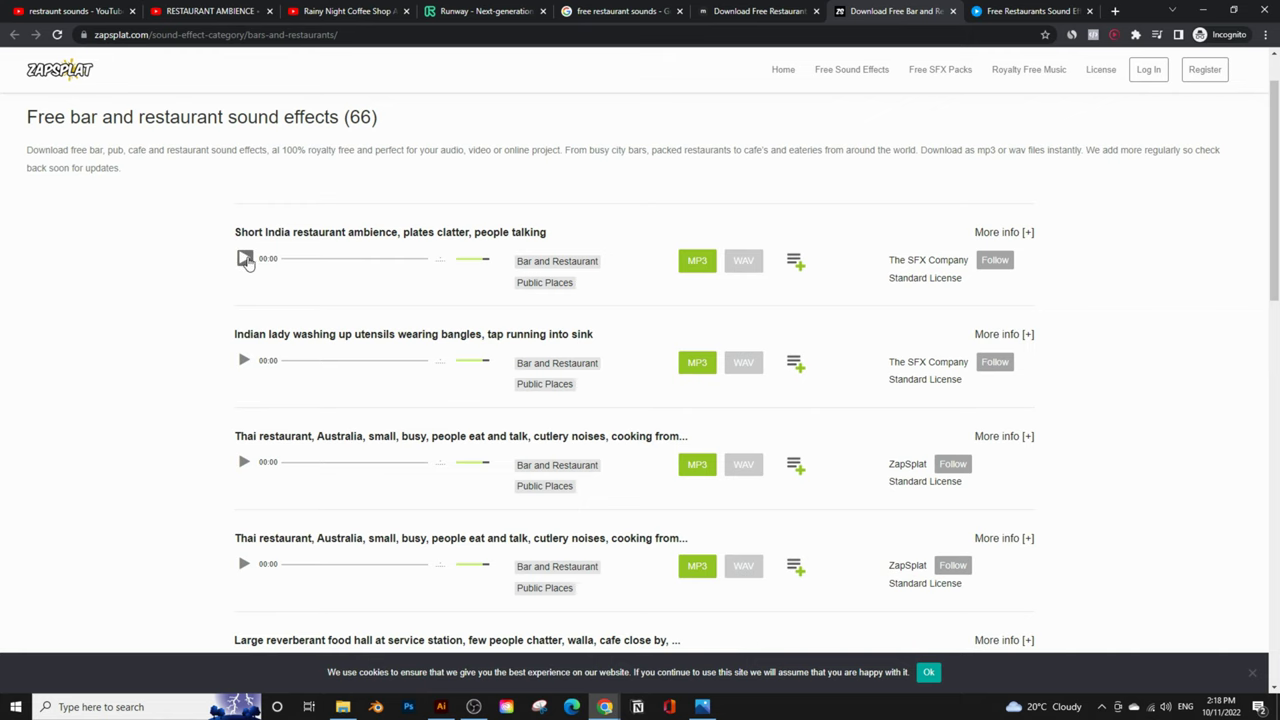
click(245, 260)
scroll(214, 437, down, 3)
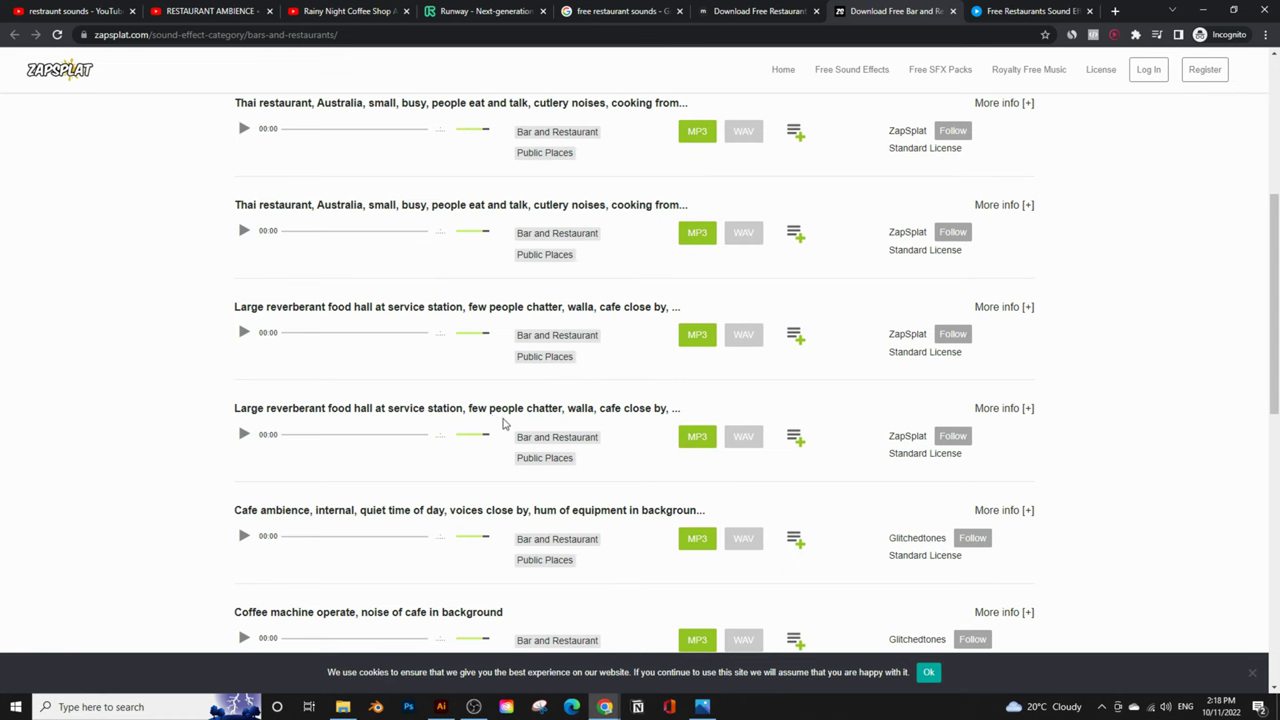
scroll(376, 434, down, 1)
scroll(376, 434, down, 2)
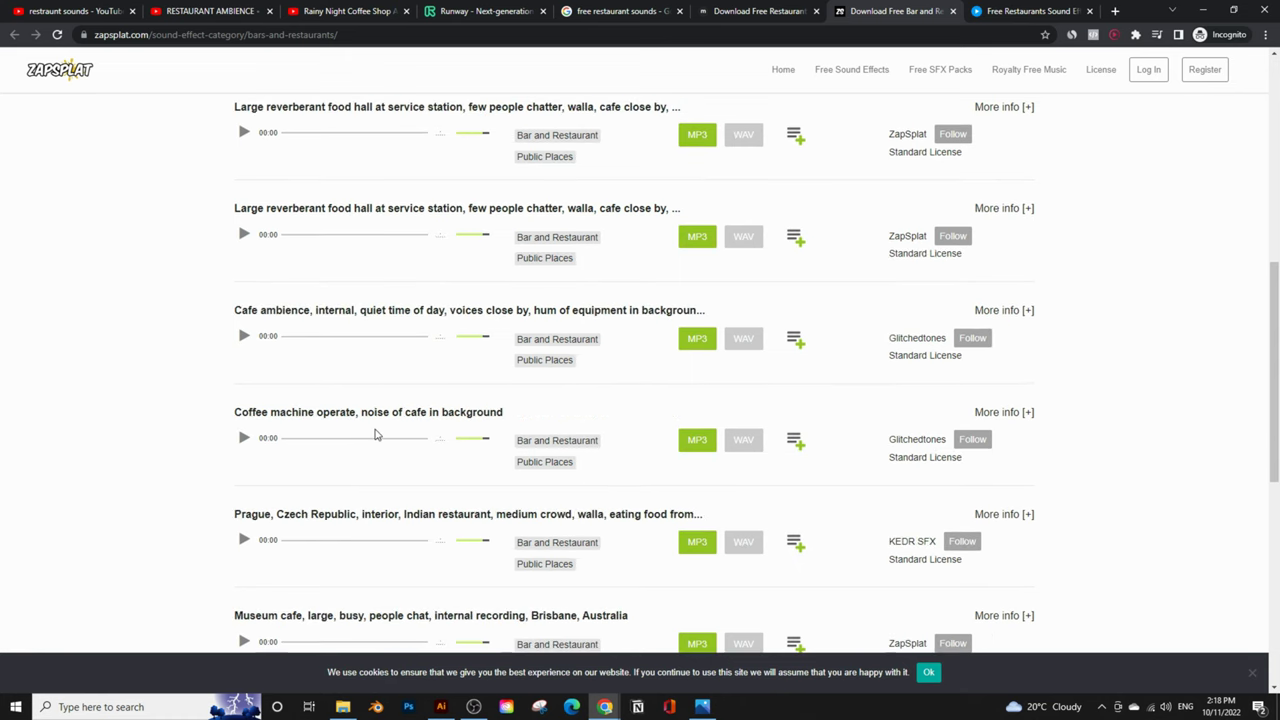
scroll(409, 457, down, 2)
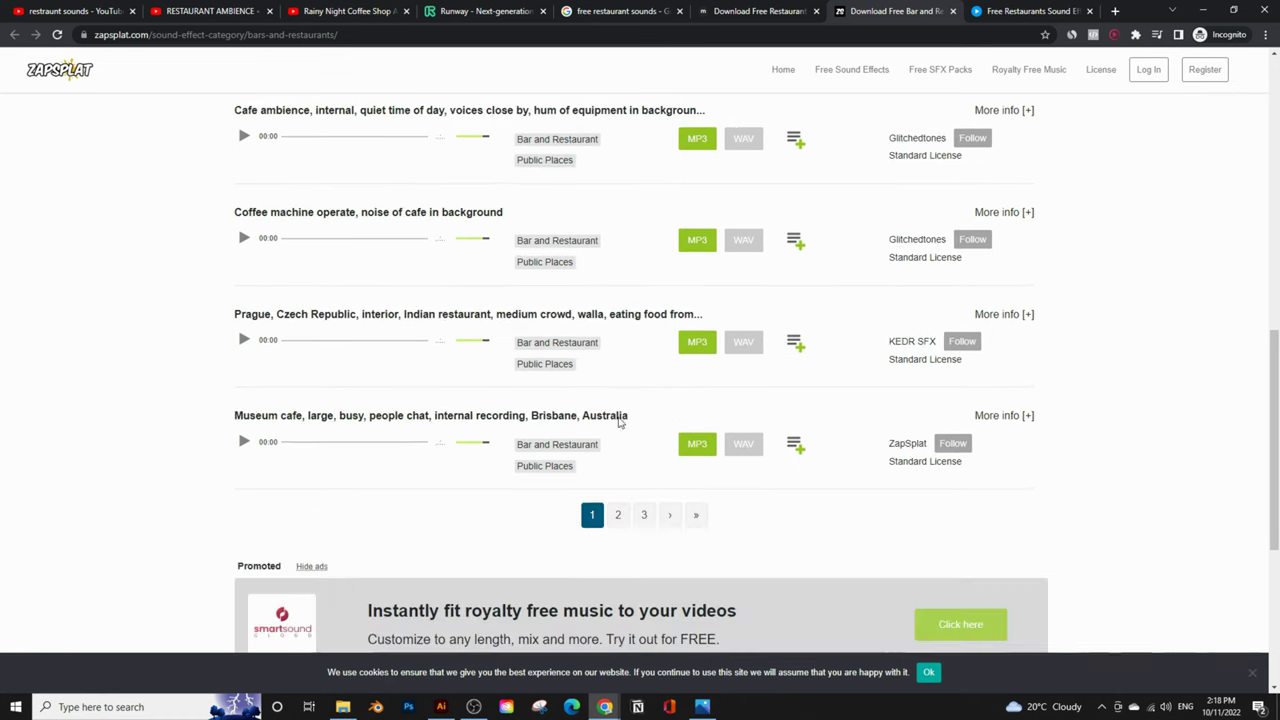
scroll(630, 420, up, 3)
scroll(760, 347, up, 3)
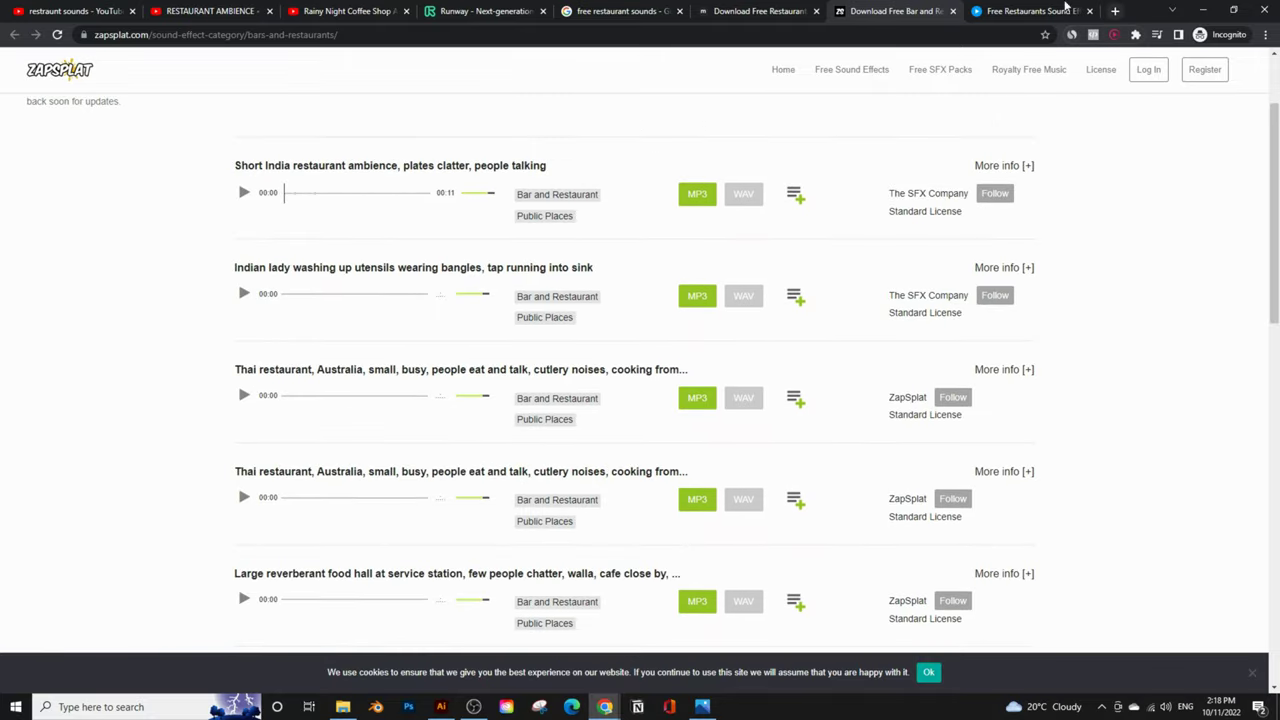
Return to the Pixabay homepage in the other browser window and browse its free stock images.
click(1210, 10)
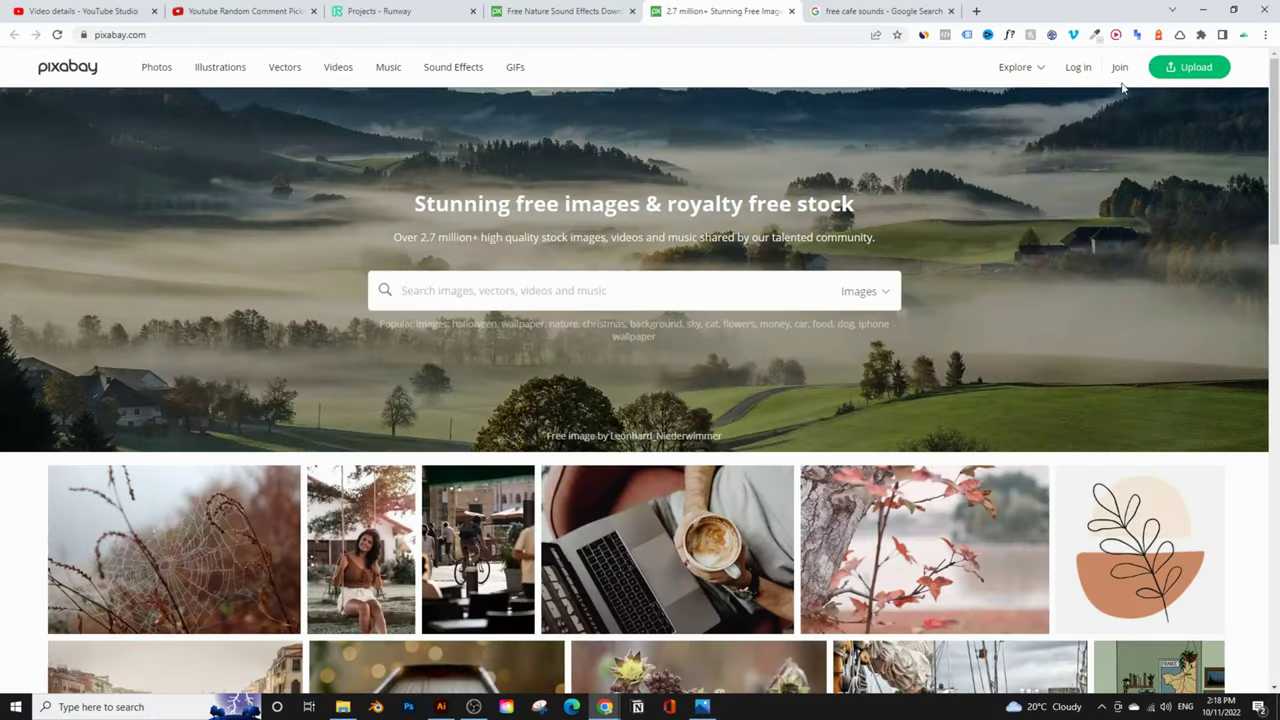
scroll(1072, 178, down, 2)
scroll(667, 379, down, 2)
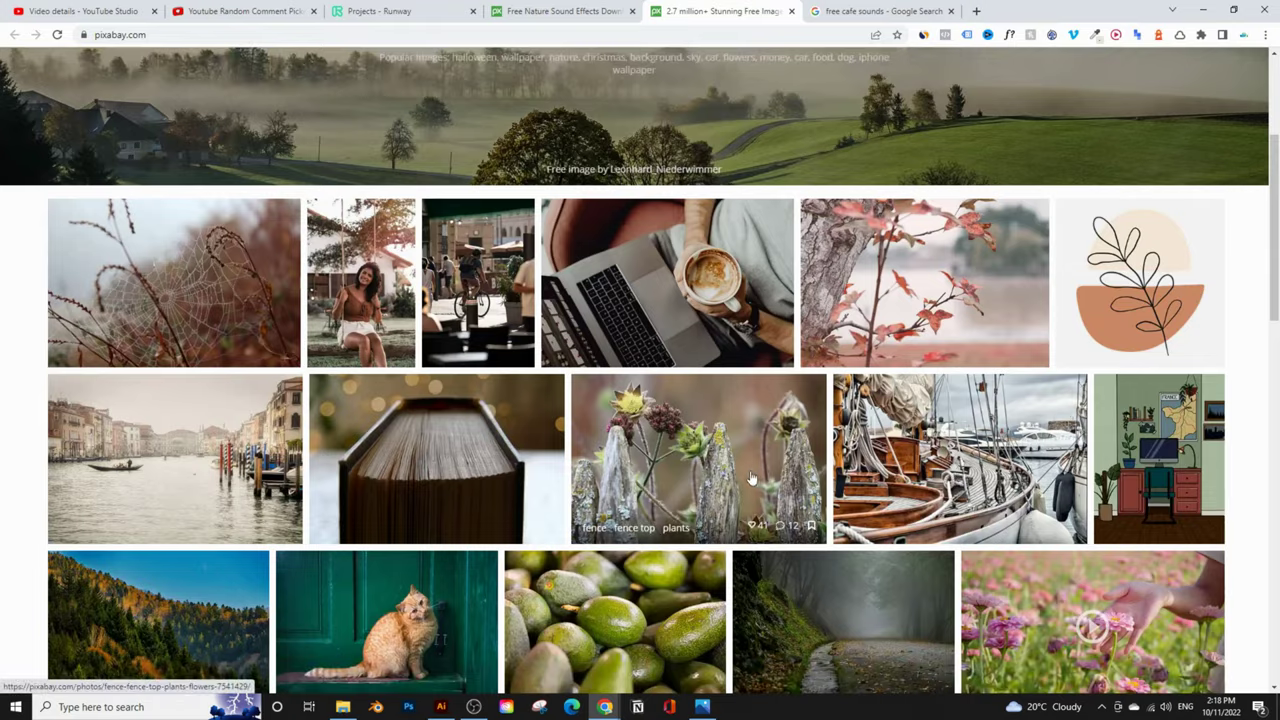
scroll(557, 484, down, 2)
scroll(557, 484, up, 2)
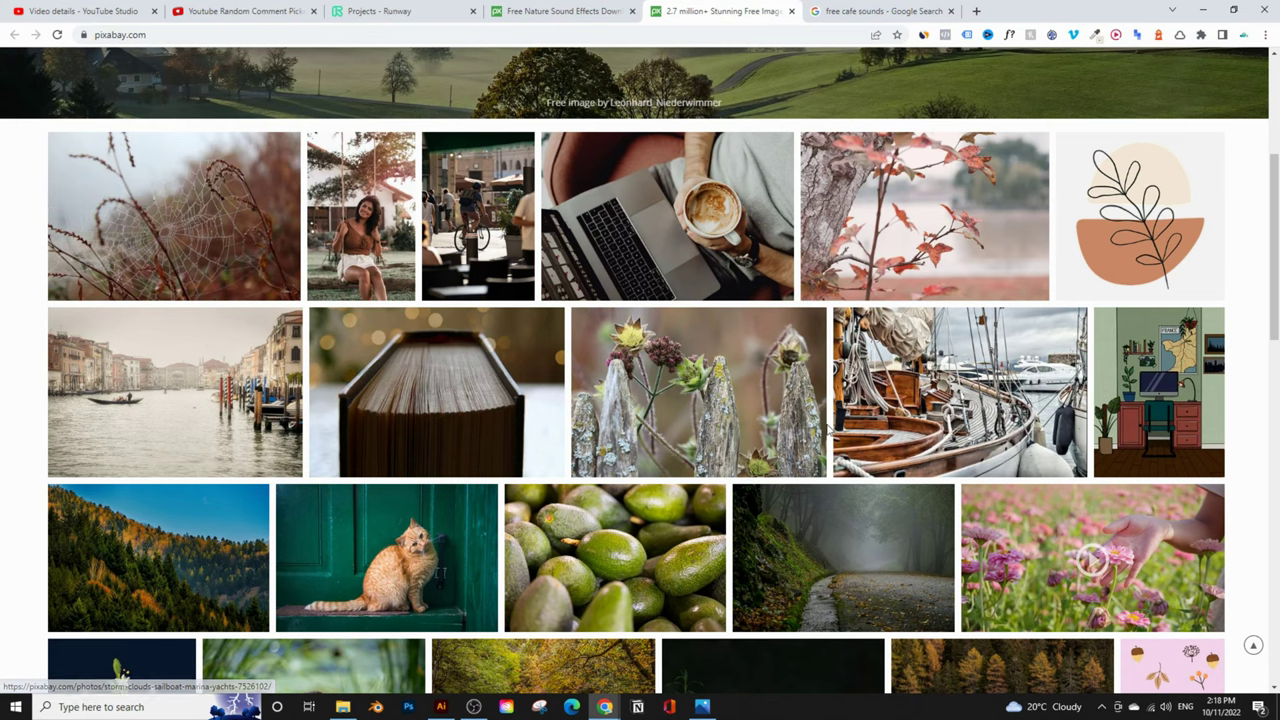
scroll(830, 436, up, 3)
Switch to Runway, open the AI Magic Tools page and look through the available tools.
click(400, 11)
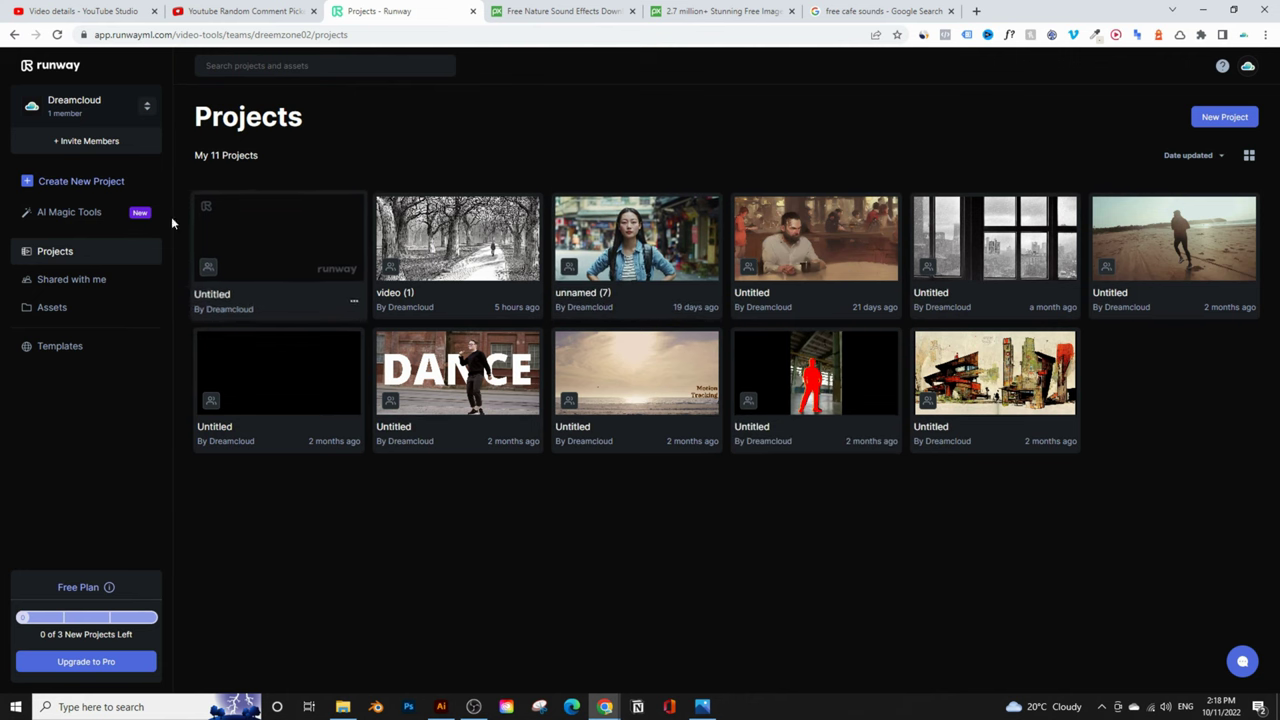
click(76, 222)
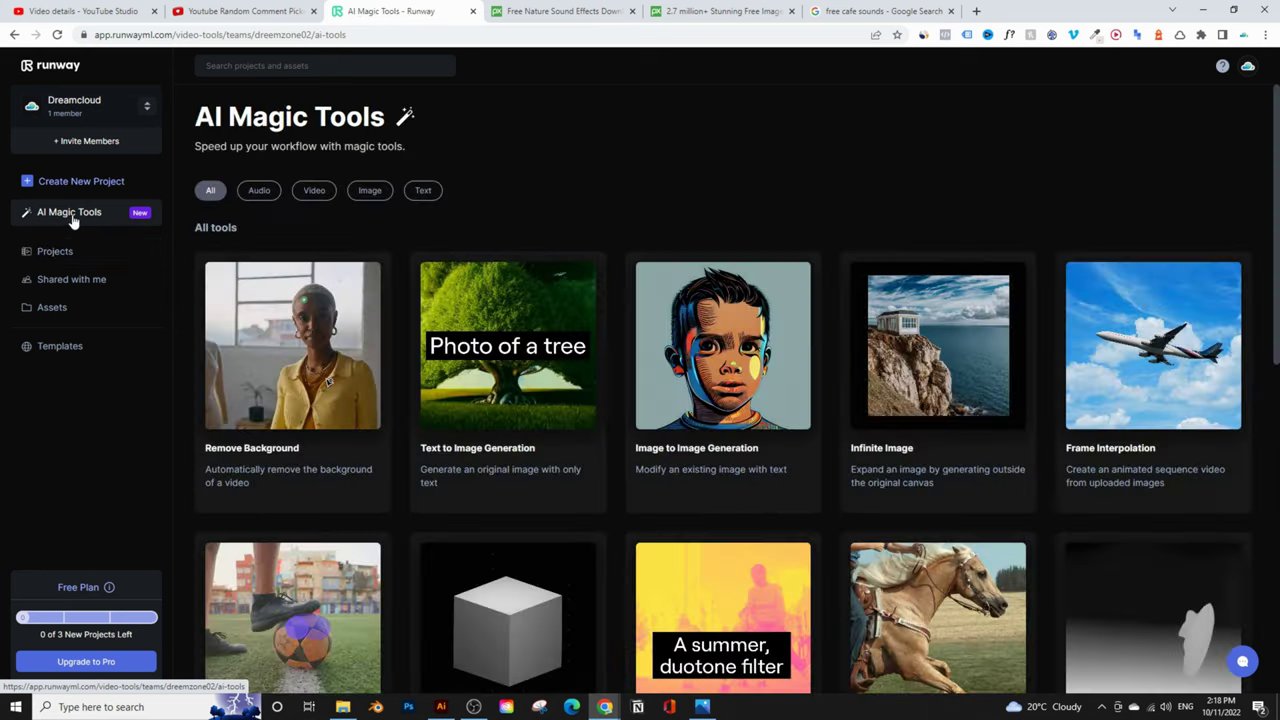
scroll(1057, 329, down, 1)
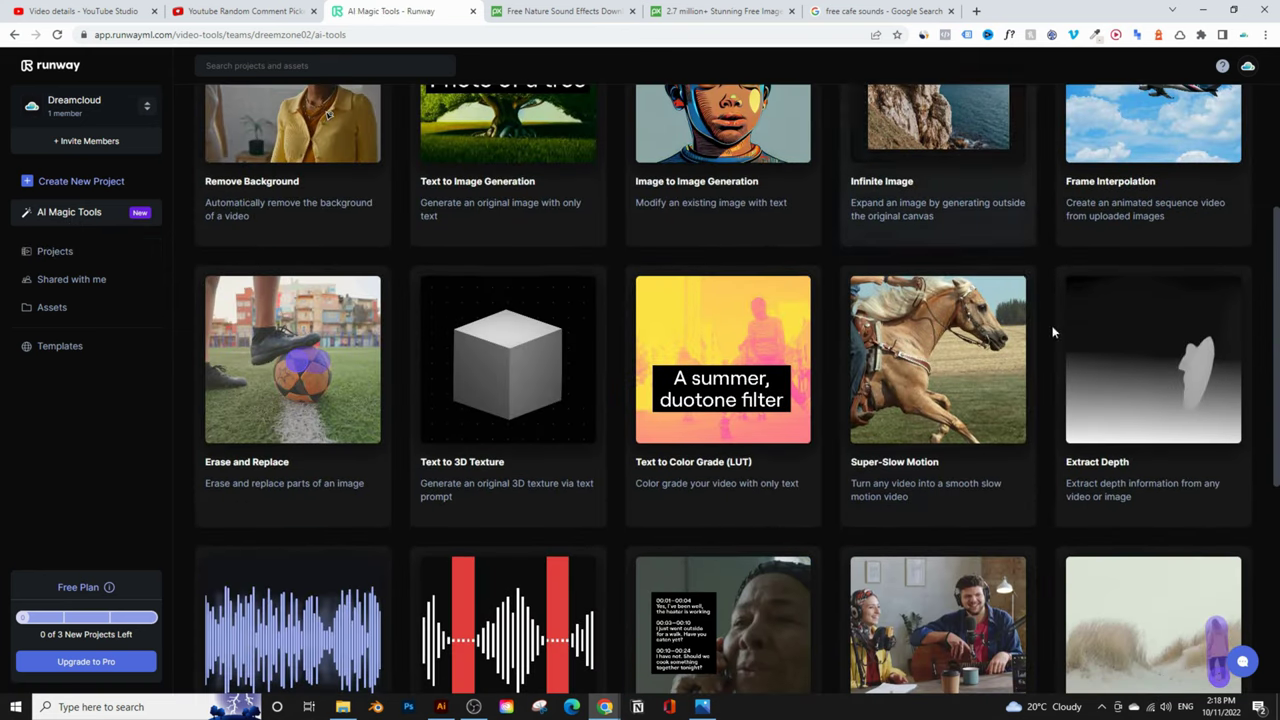
scroll(657, 540, up, 1)
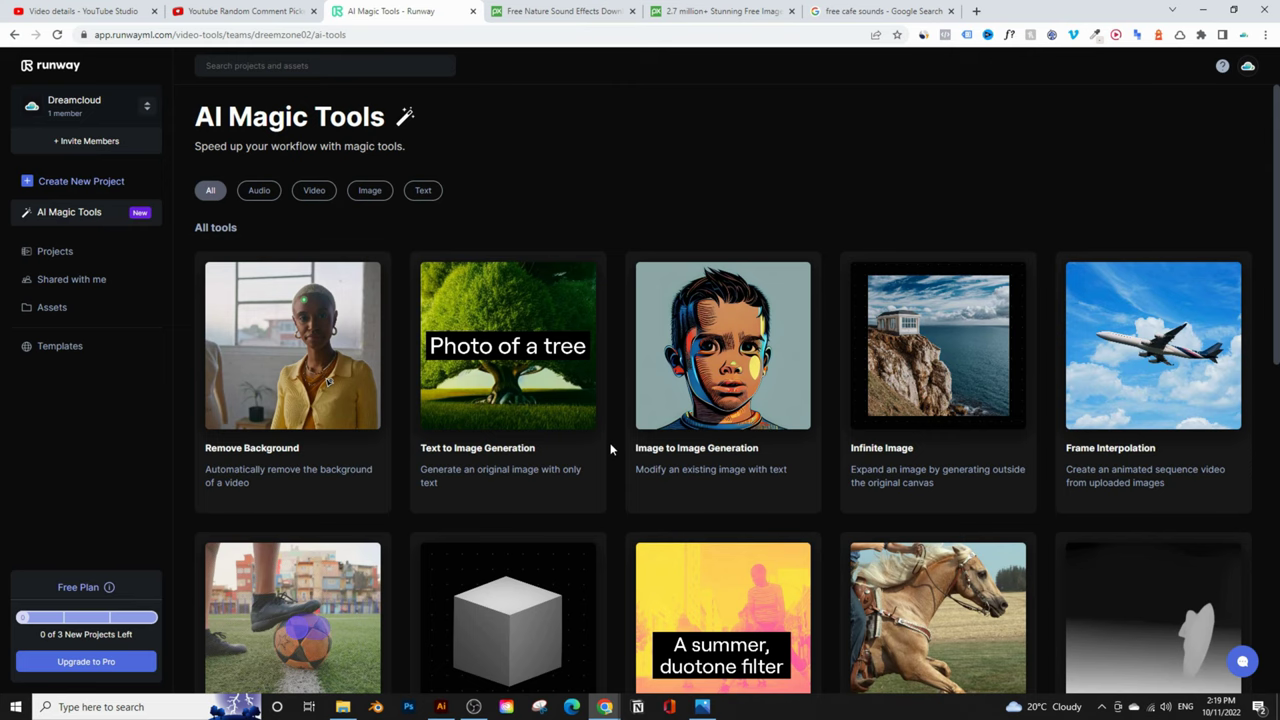
scroll(612, 430, down, 6)
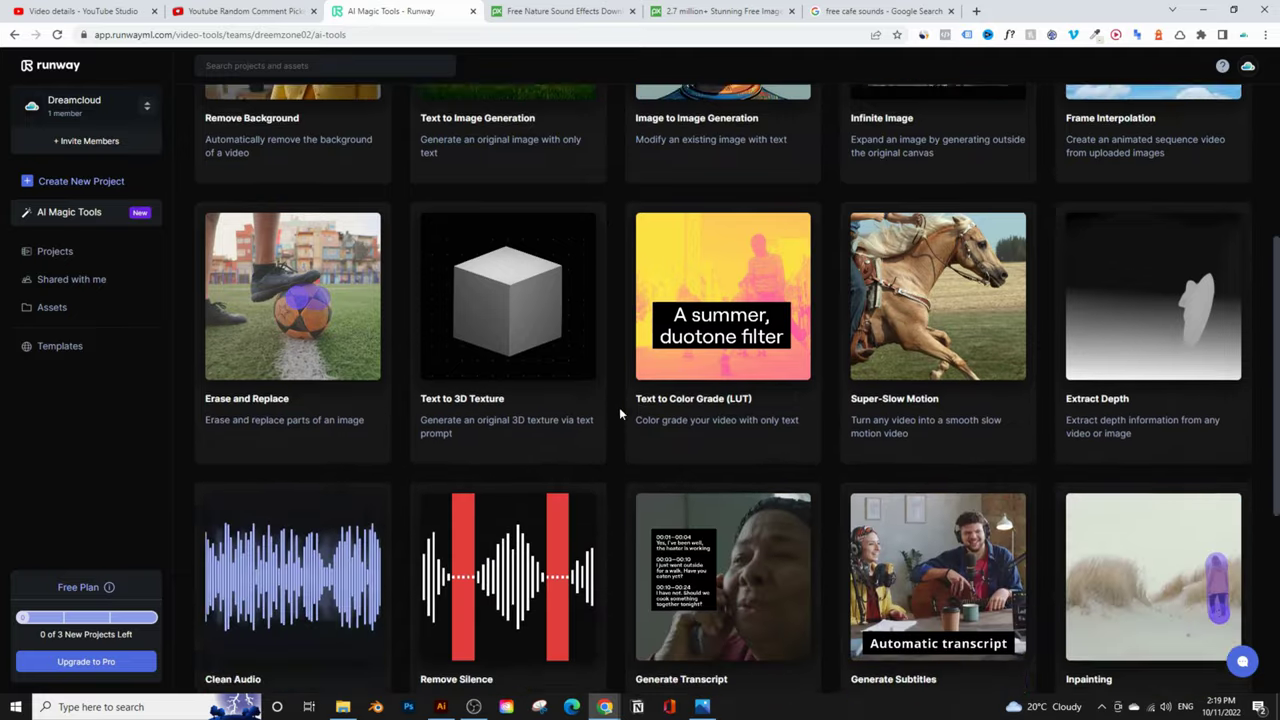
scroll(1083, 526, up, 3)
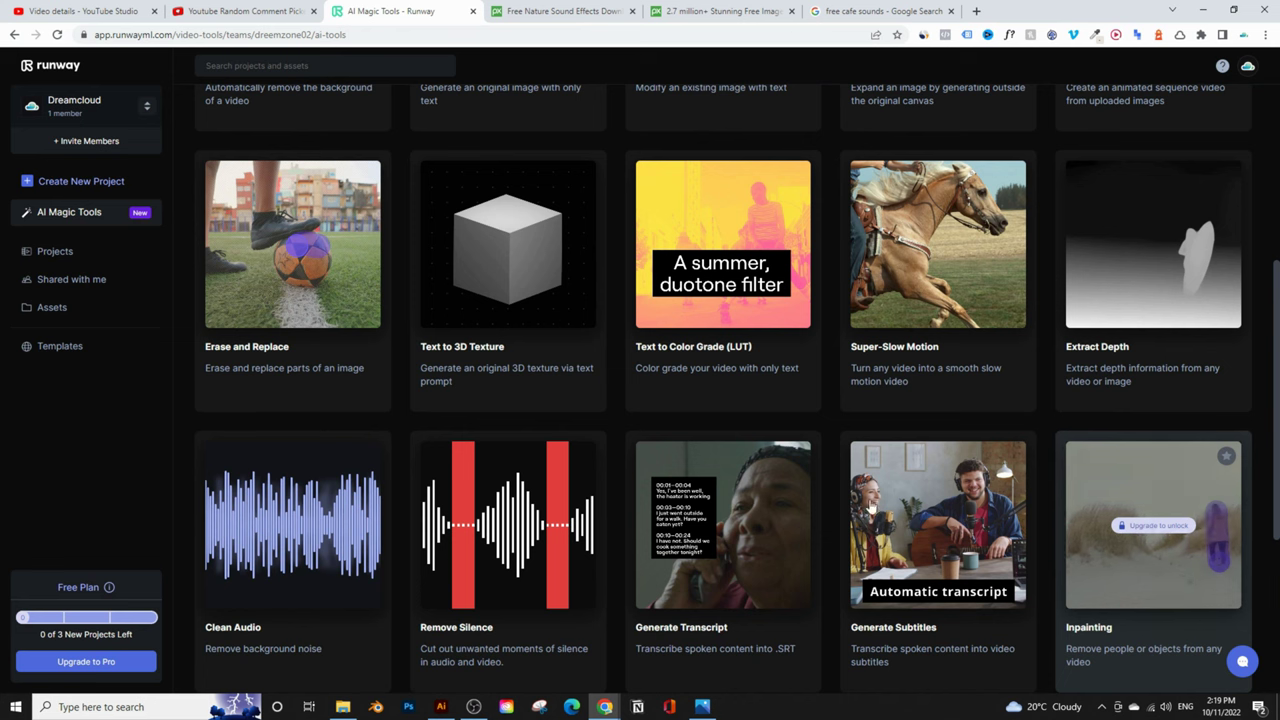
scroll(296, 307, up, 4)
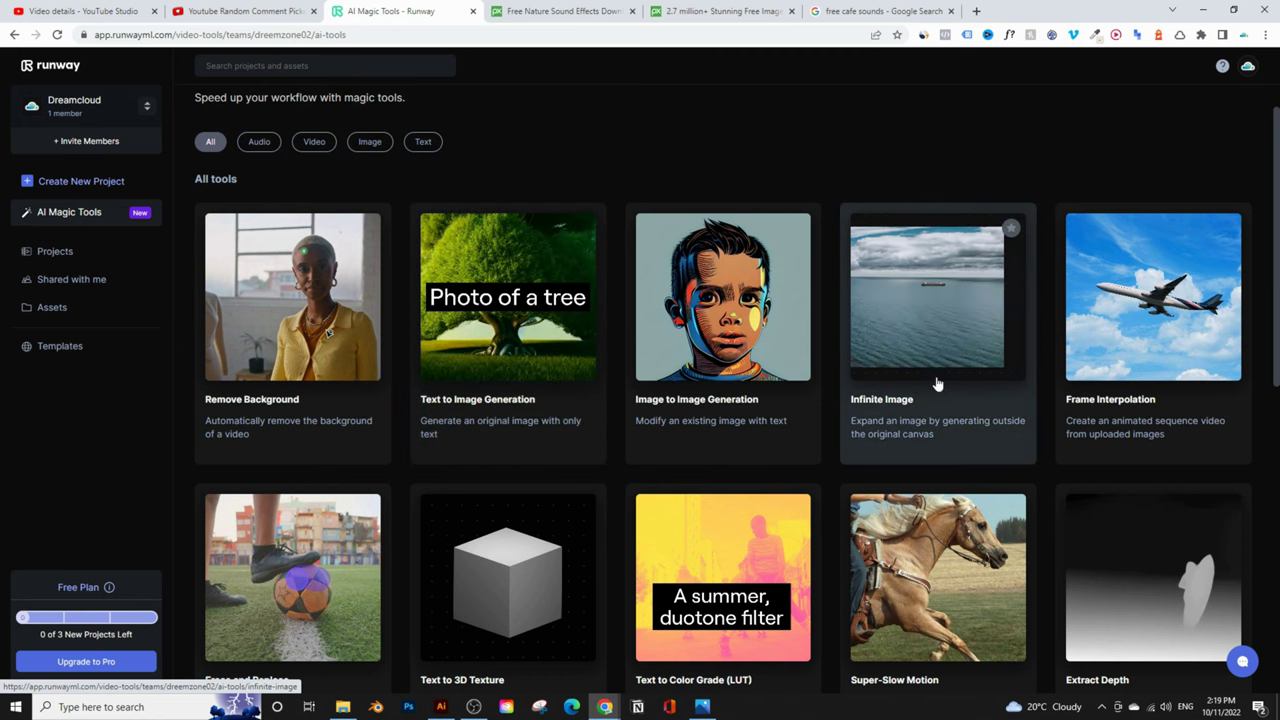
Open the Infinite Image tool and generate images from the prompt "a painting by erin hanson of a restraunt".
click(944, 313)
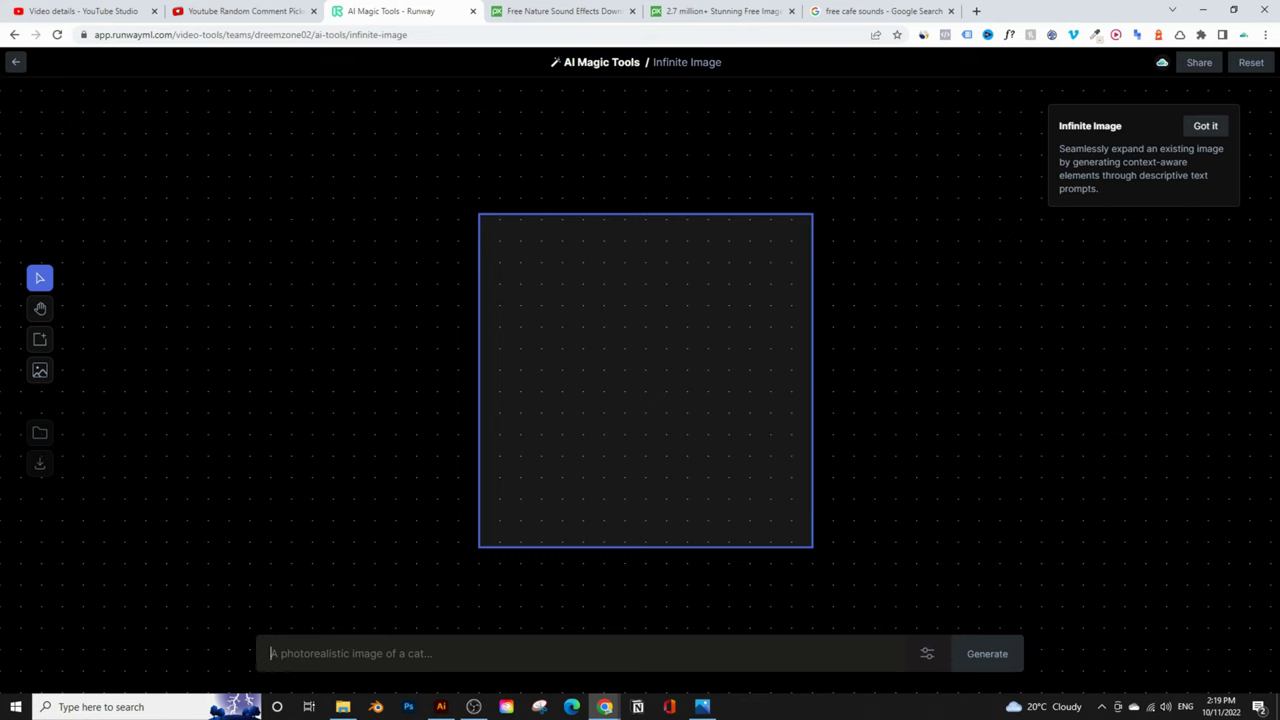
text(a painting by)
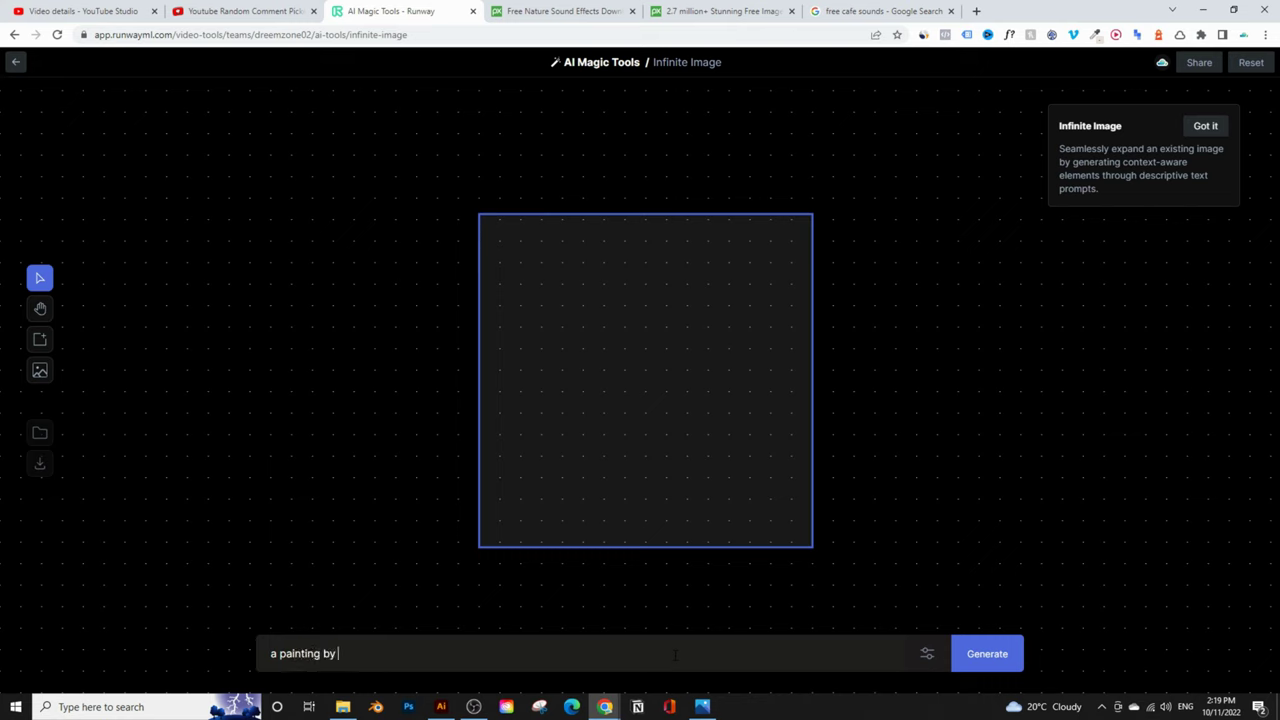
text( erin han)
text(raunt)
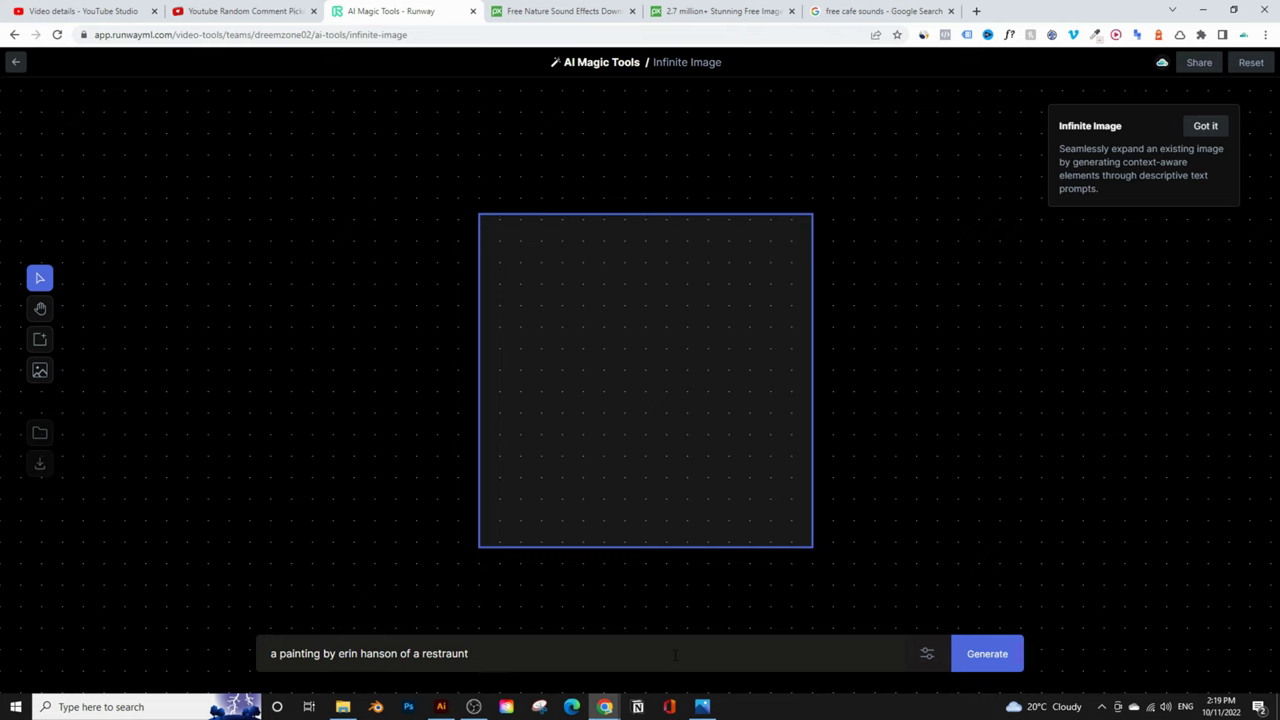
key(Return)
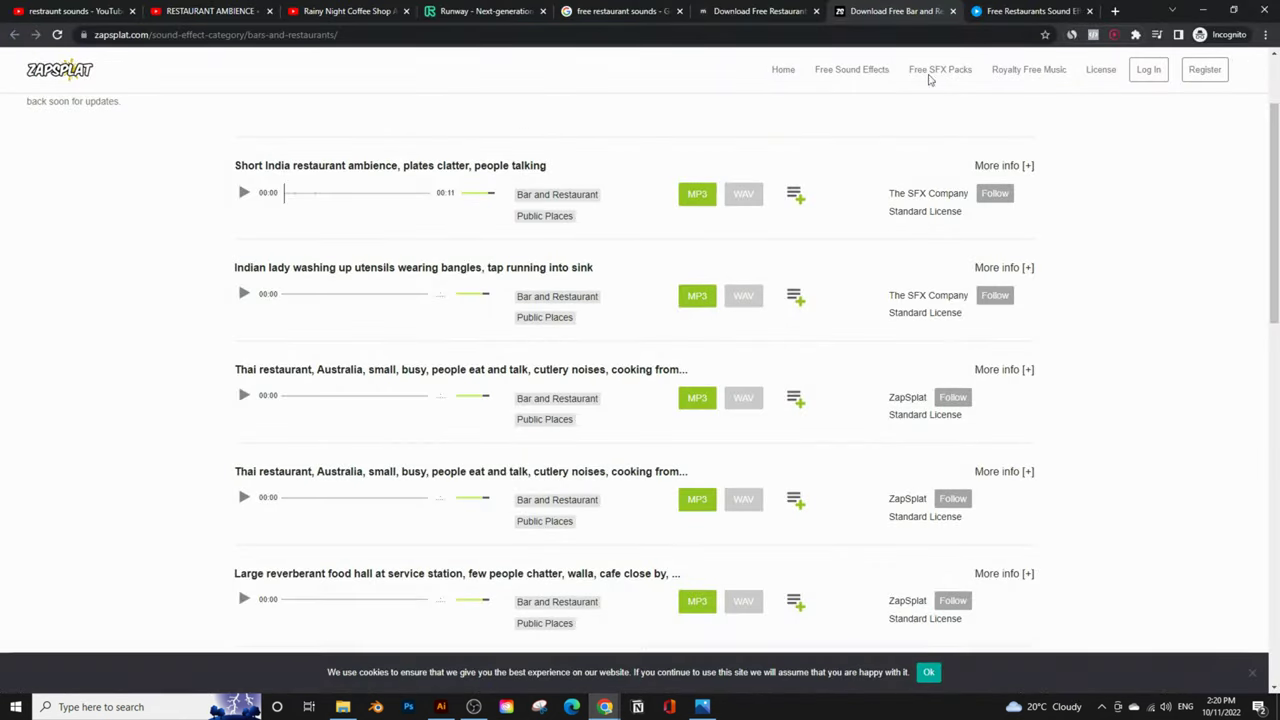
In the other browser window, search Google Images for "erin hanson" and view the canyon landscape painting enlarged.
click(651, 33)
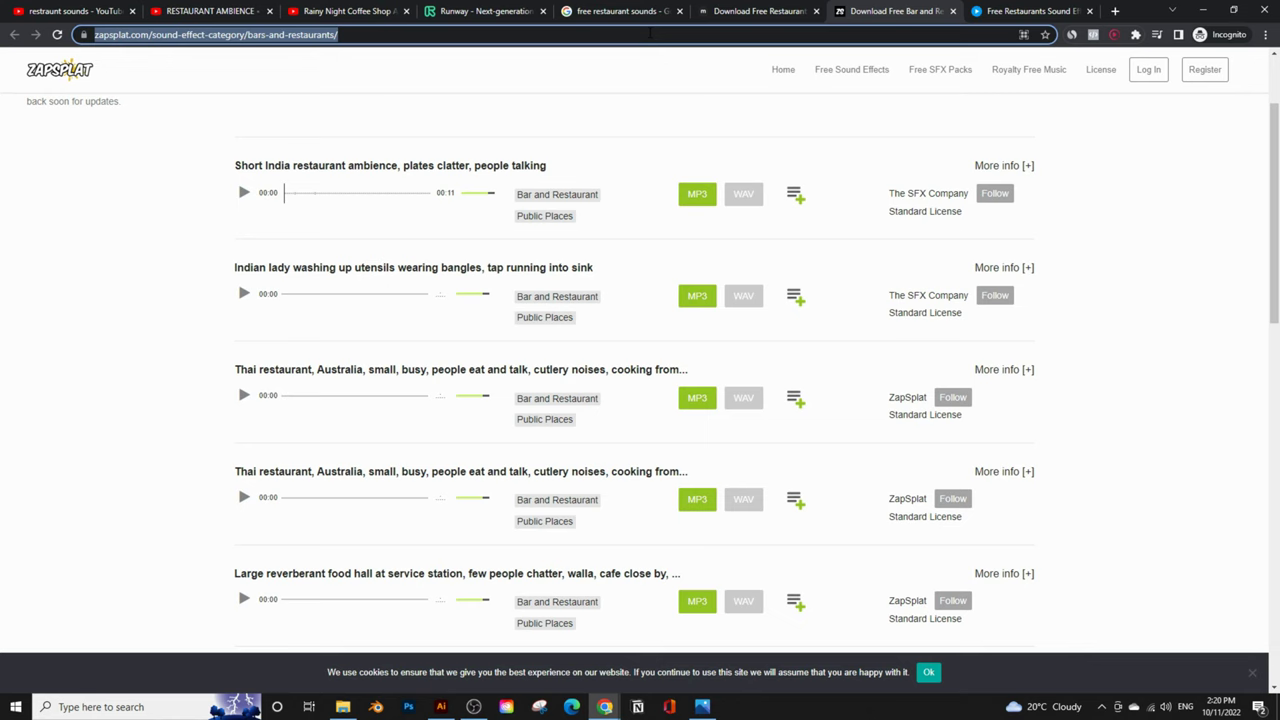
text(erin hanson)
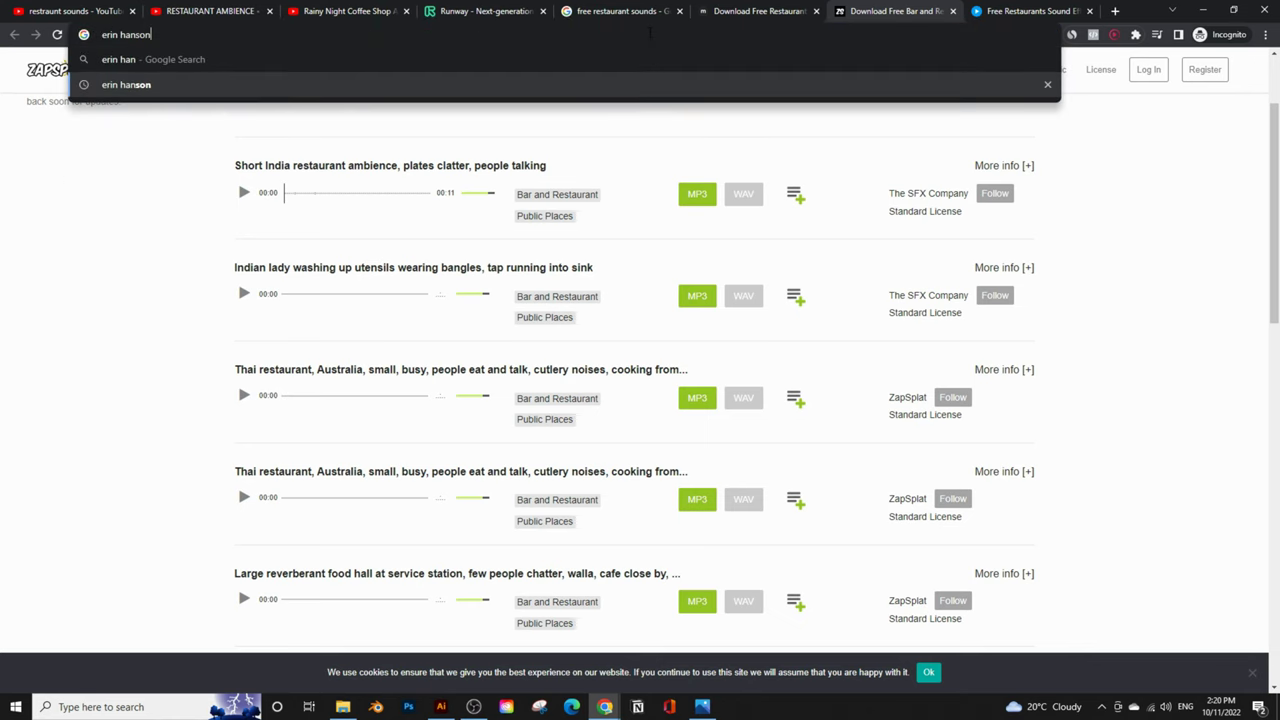
key(Return)
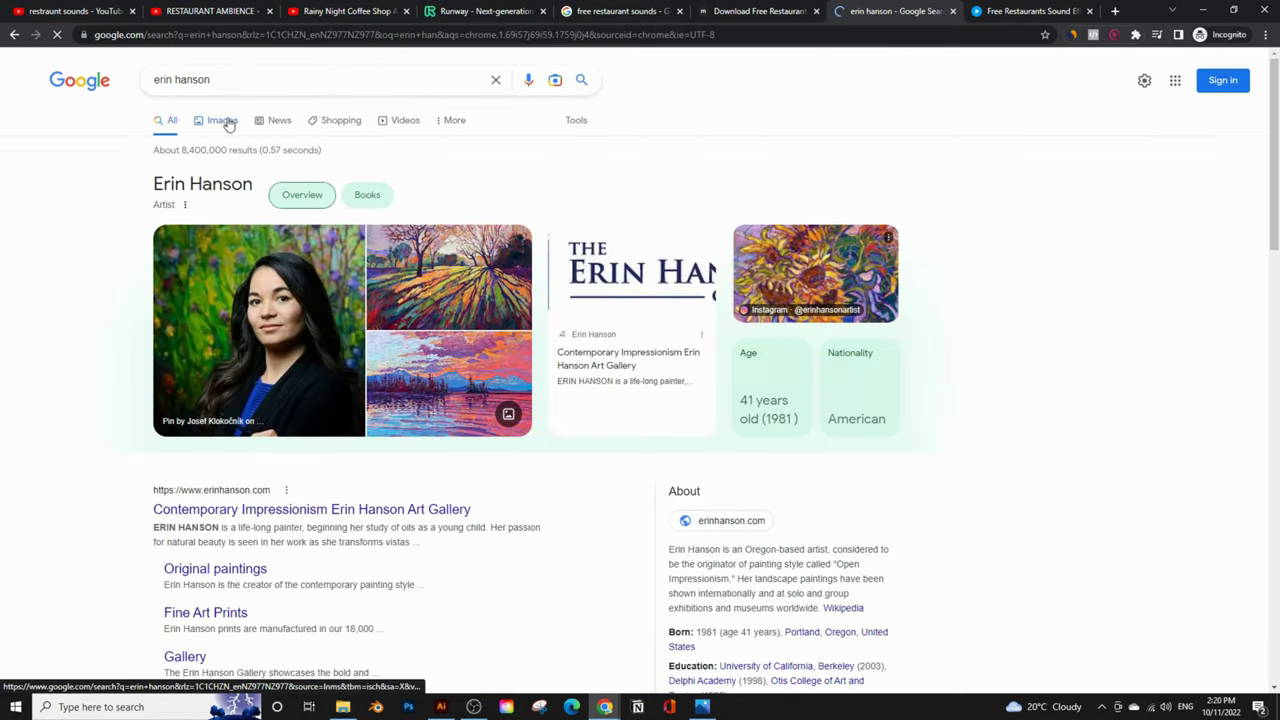
click(224, 121)
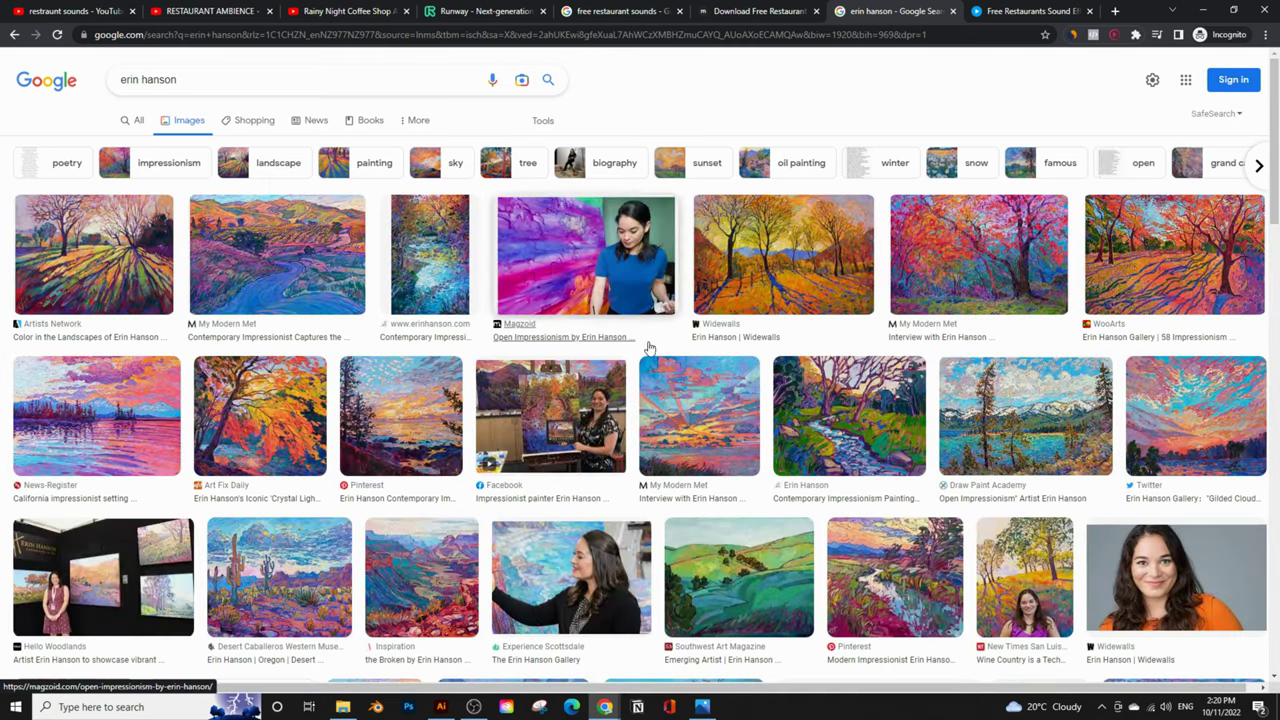
scroll(545, 450, down, 2)
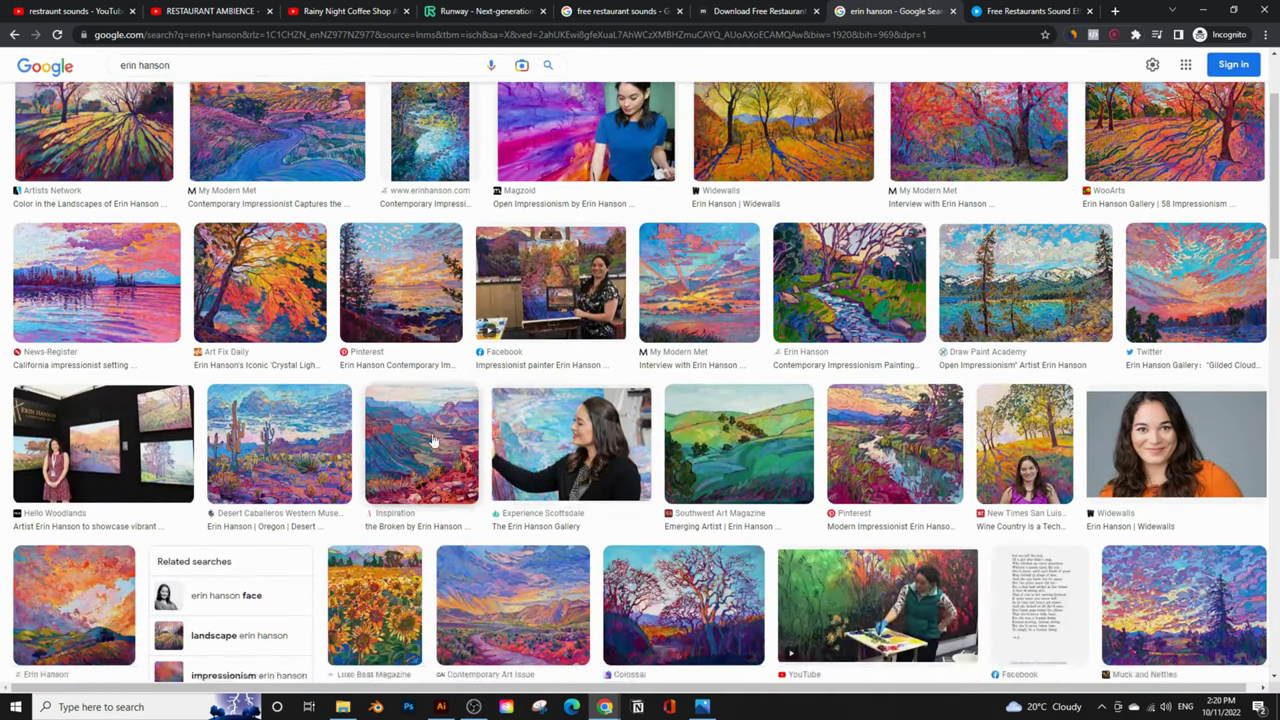
click(432, 441)
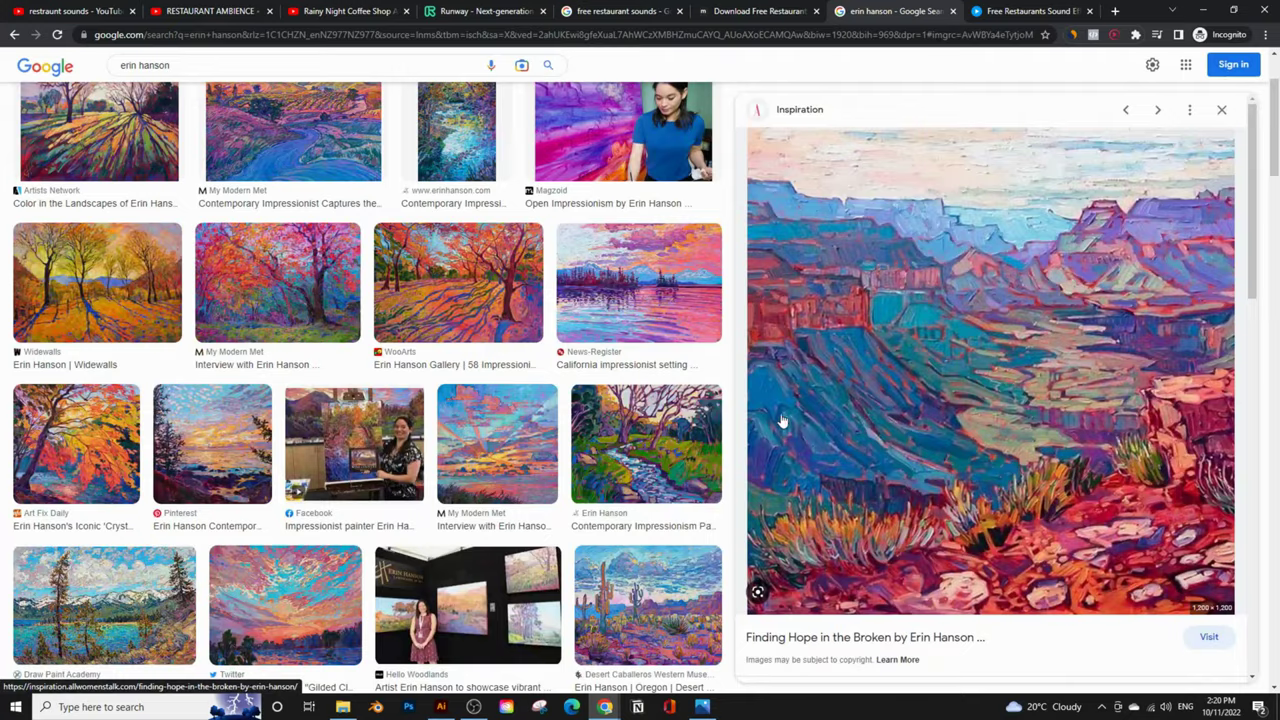
scroll(766, 380, up, 2)
scroll(1107, 358, down, 1)
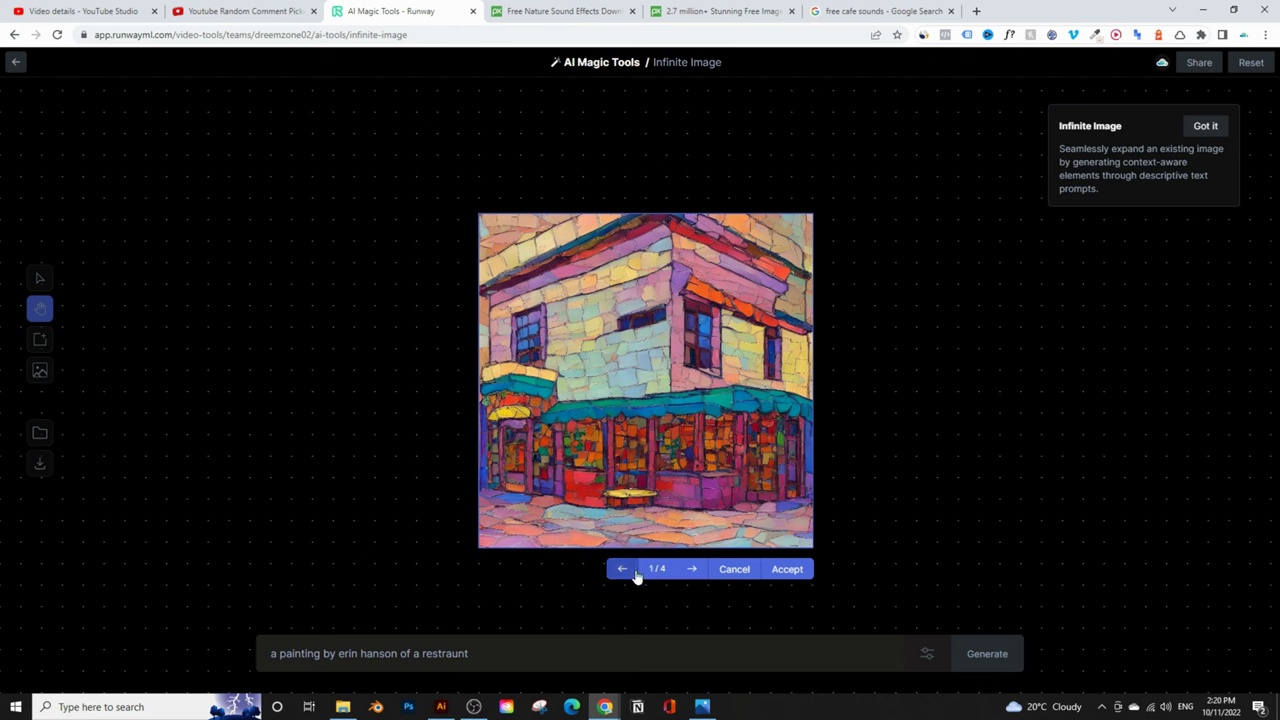
Return to Runway, look through the generated Erin Hanson variations and discard them.
click(693, 571)
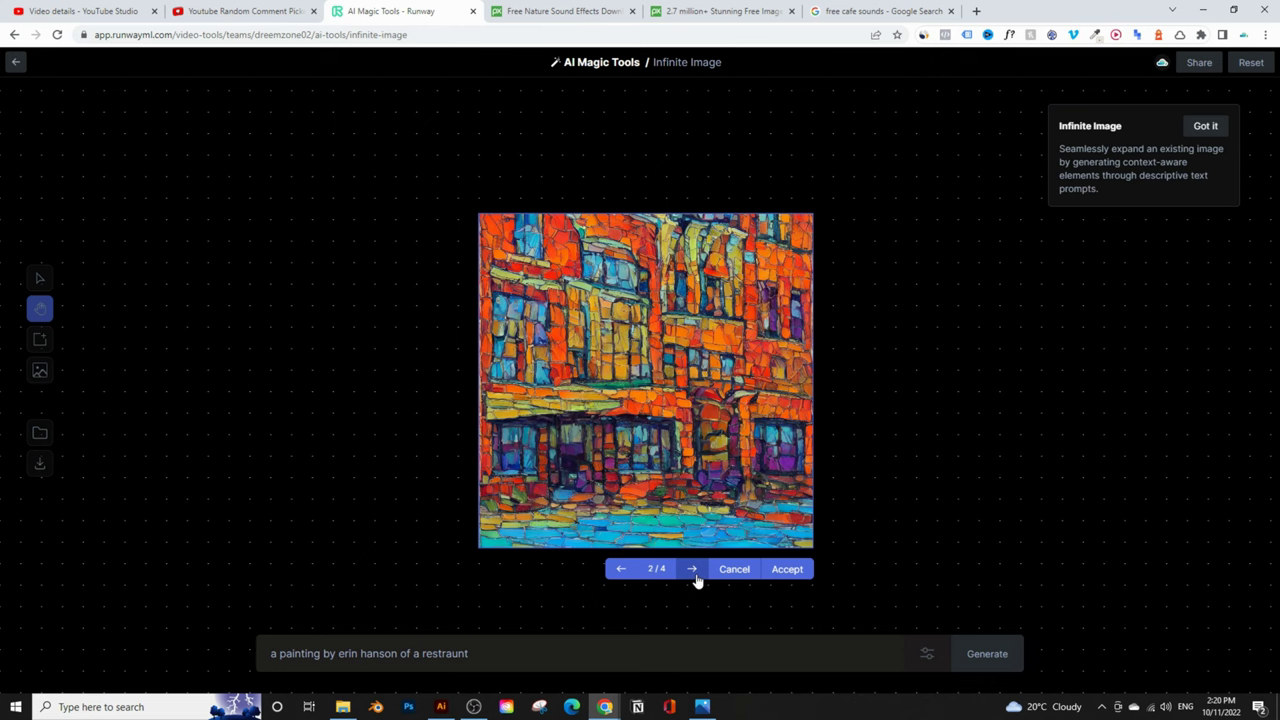
click(693, 571)
click(691, 572)
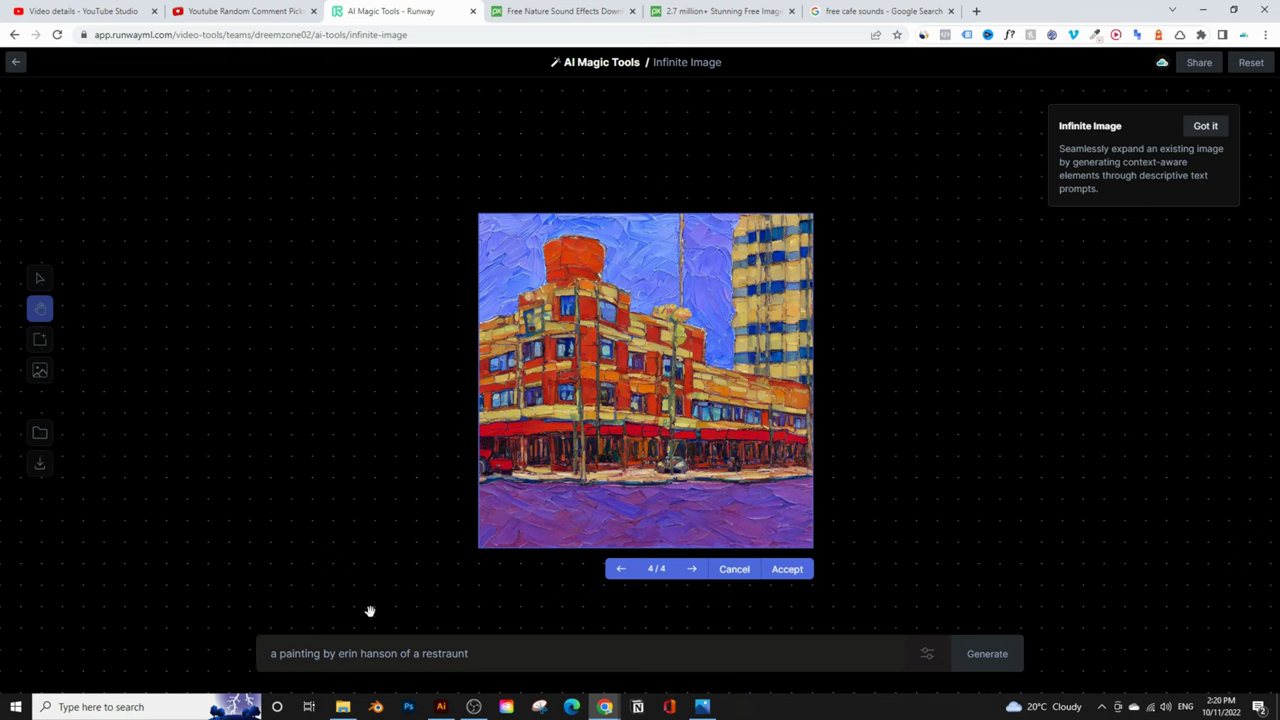
drag(337, 653, 391, 655)
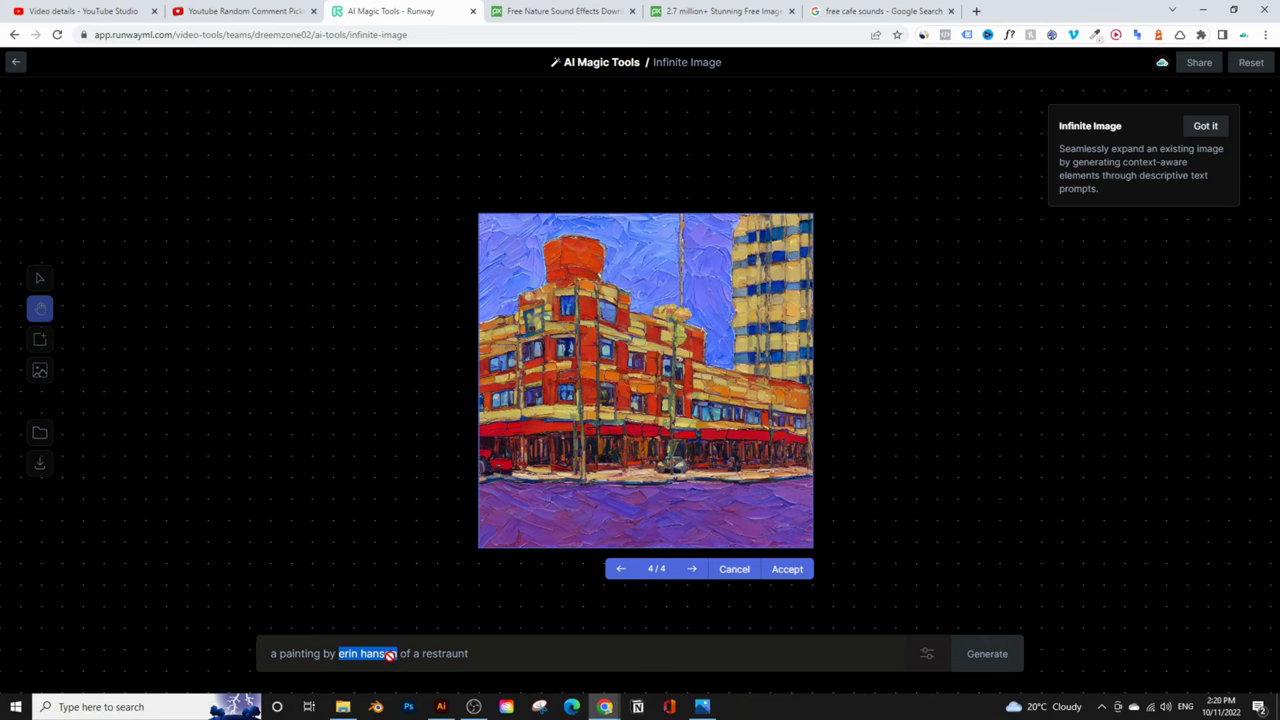
click(737, 574)
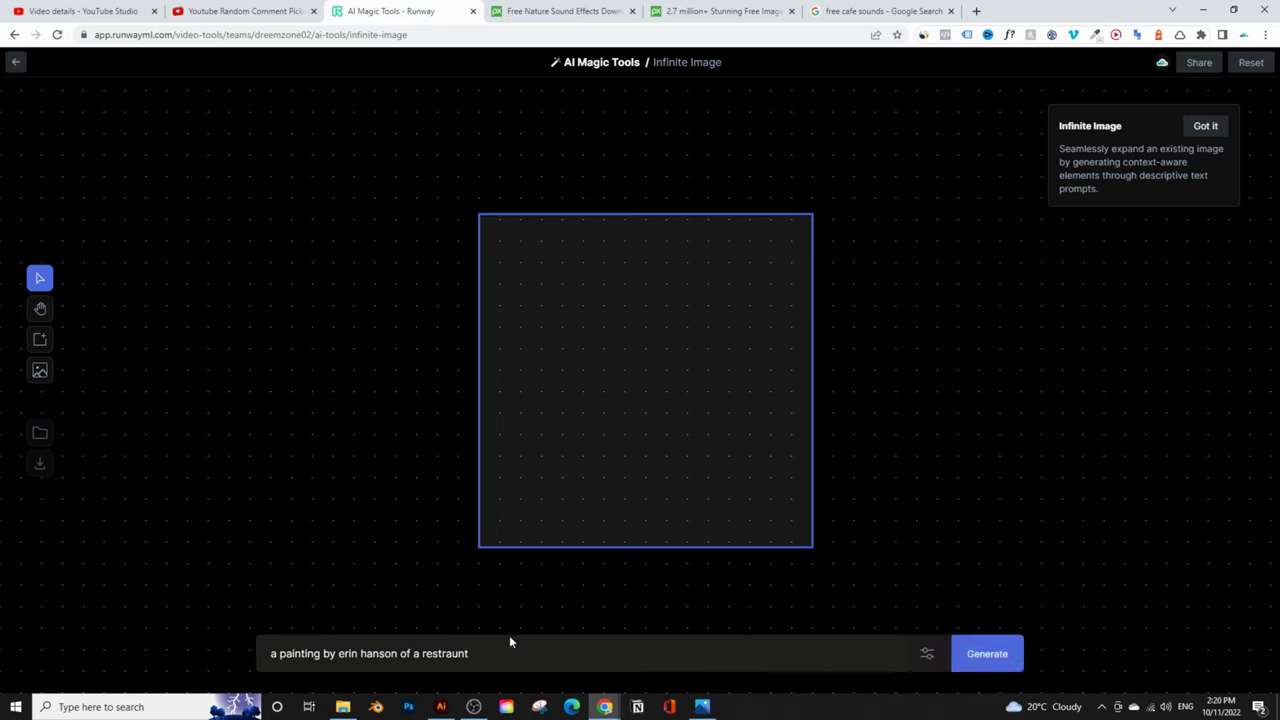
Replace the artist in the prompt with "edward hopper" and generate new restaurant paintings.
drag(339, 653, 398, 655)
text(edwa)
text(rd hopper)
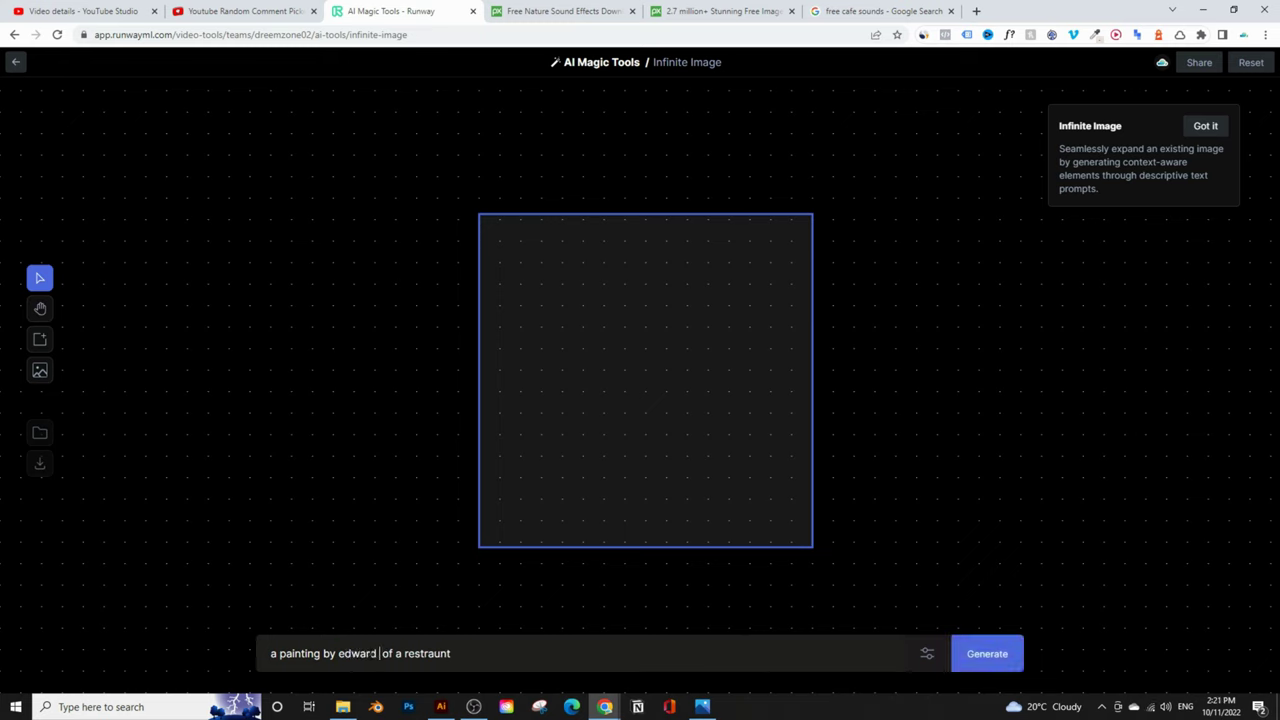
key(Return)
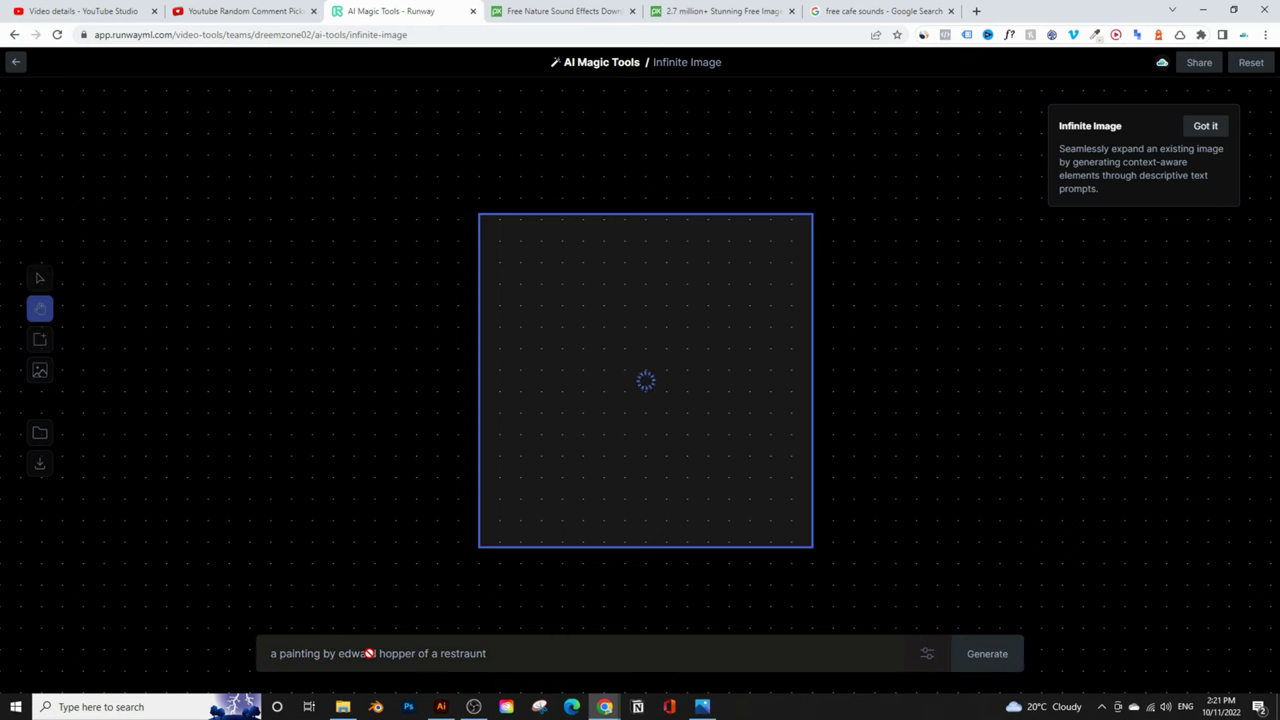
In the other browser window, search Google Images for "edward hopper" and view the Galerie Mont-Blanc Nighthawks painting enlarged.
mouse_move(605, 706)
click(670, 648)
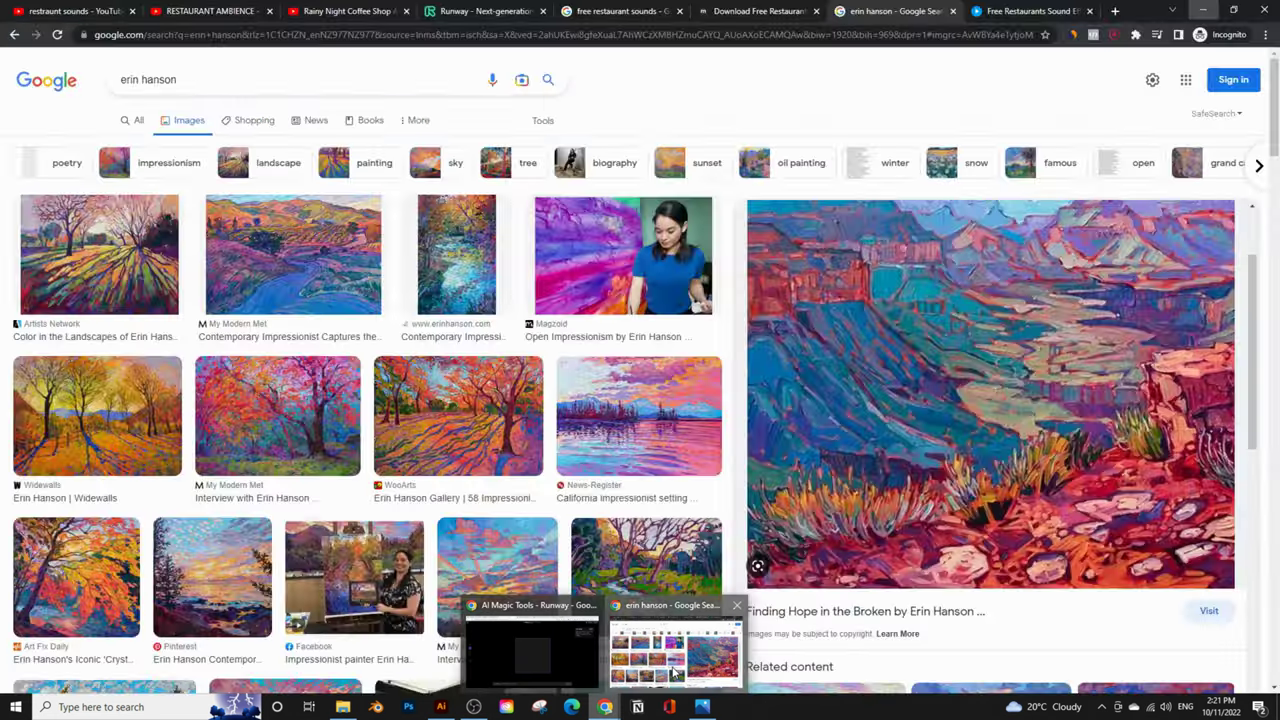
drag(178, 79, 131, 73)
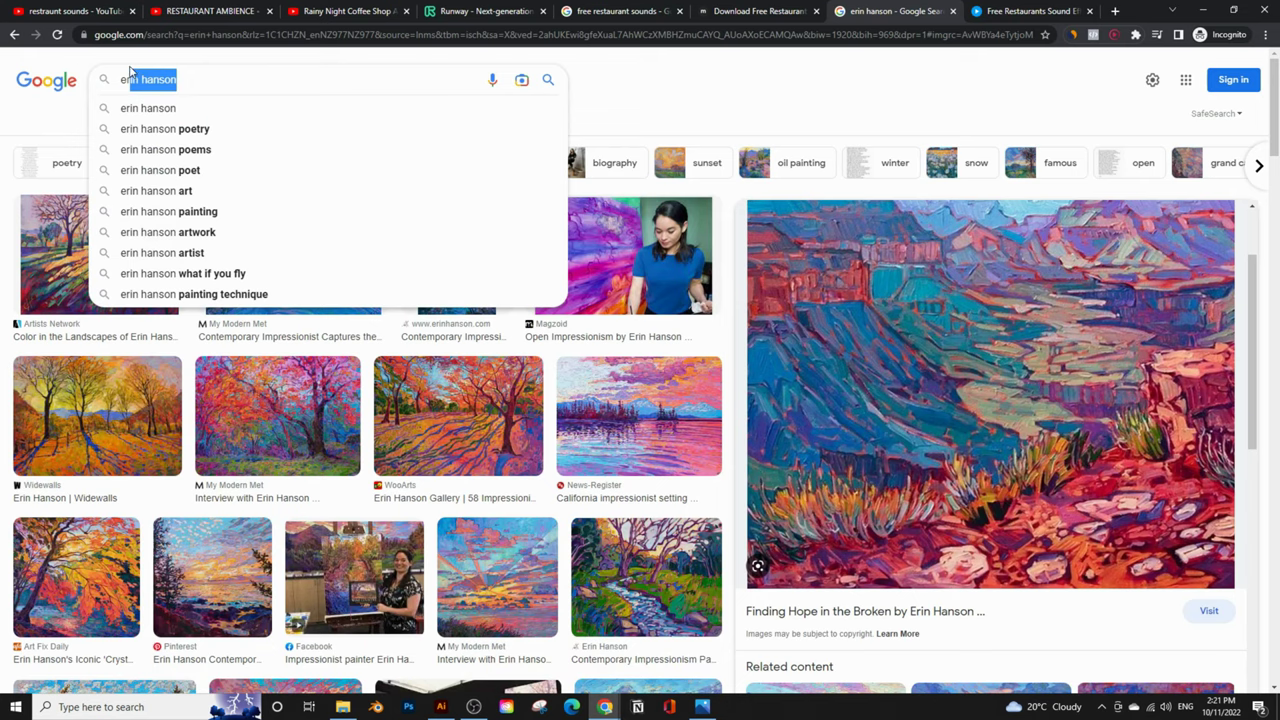
text(dward)
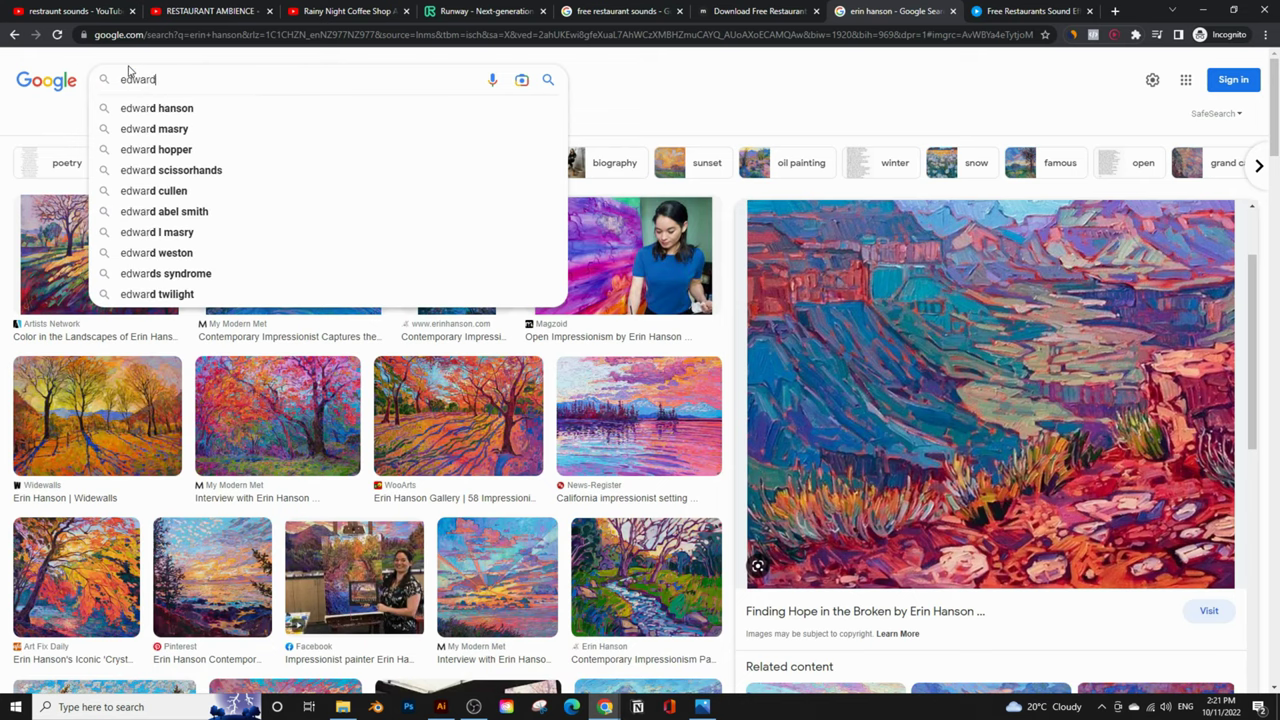
key(Down)
key(Down)
key(Down)
key(Return)
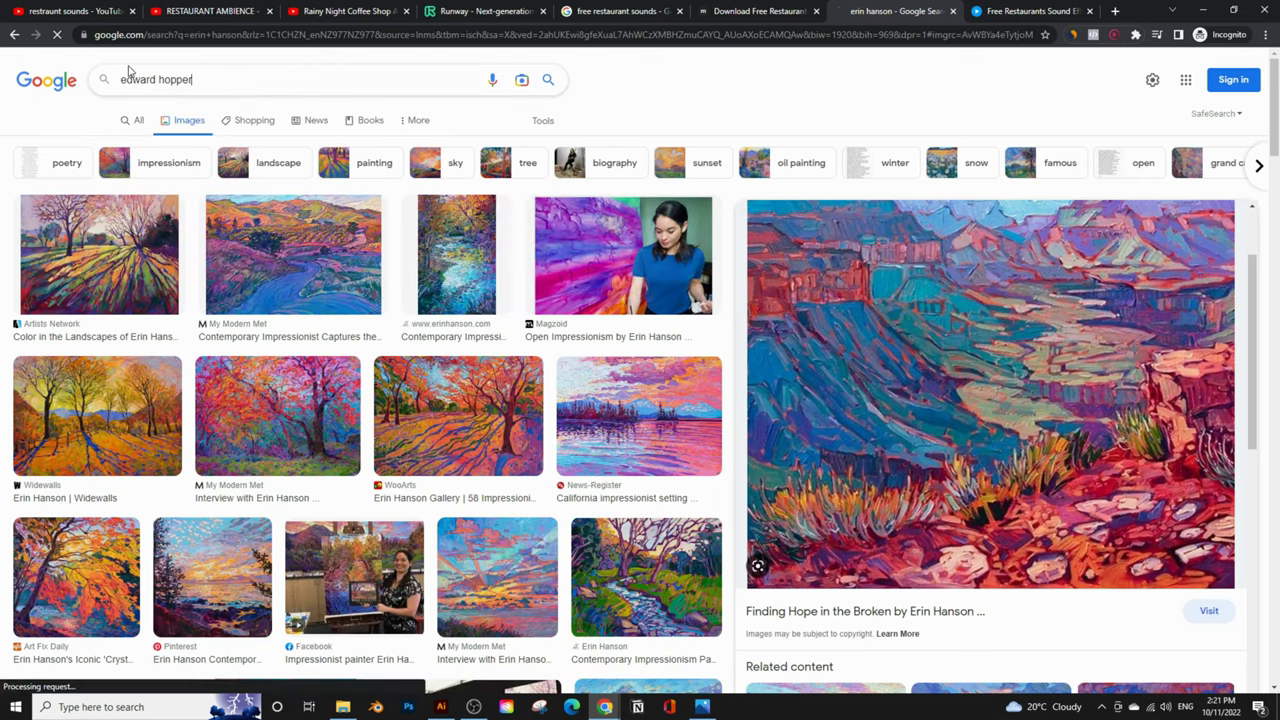
scroll(676, 450, down, 2)
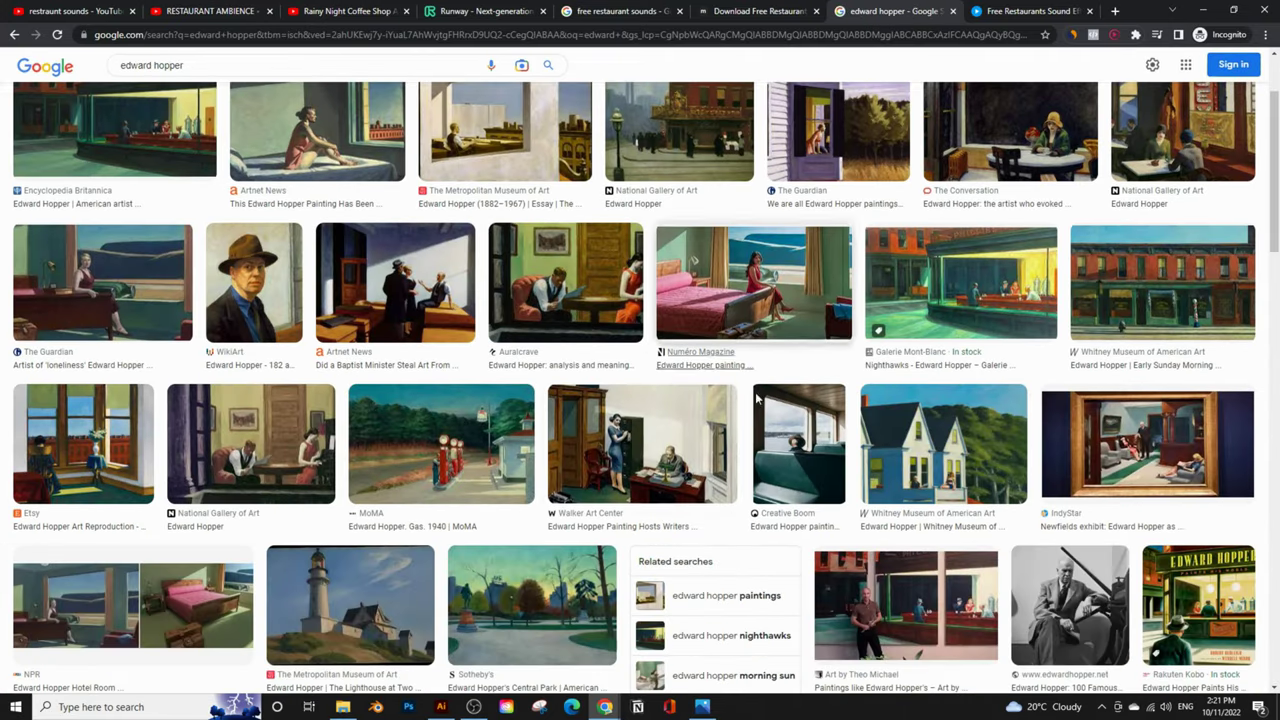
scroll(815, 435, up, 2)
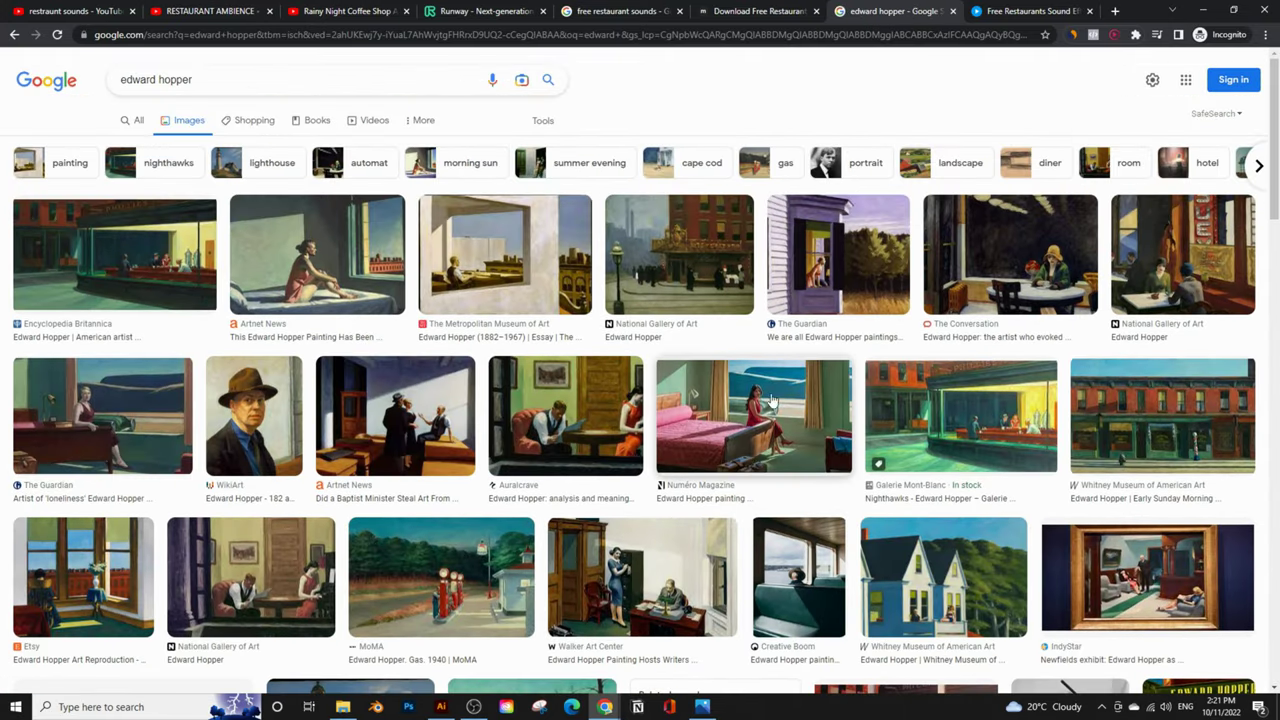
click(997, 420)
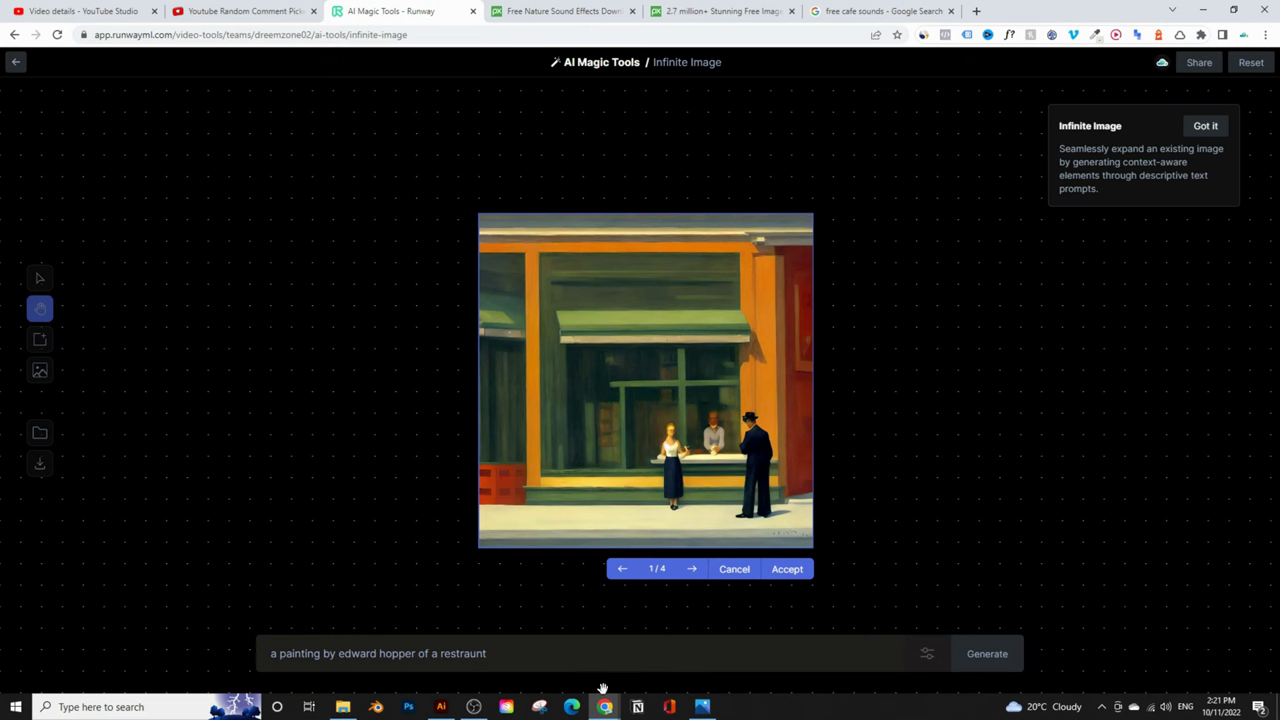
Return to Runway, compare the four Edward Hopper variations and accept the first one.
mouse_move(604, 700)
mouse_move(640, 666)
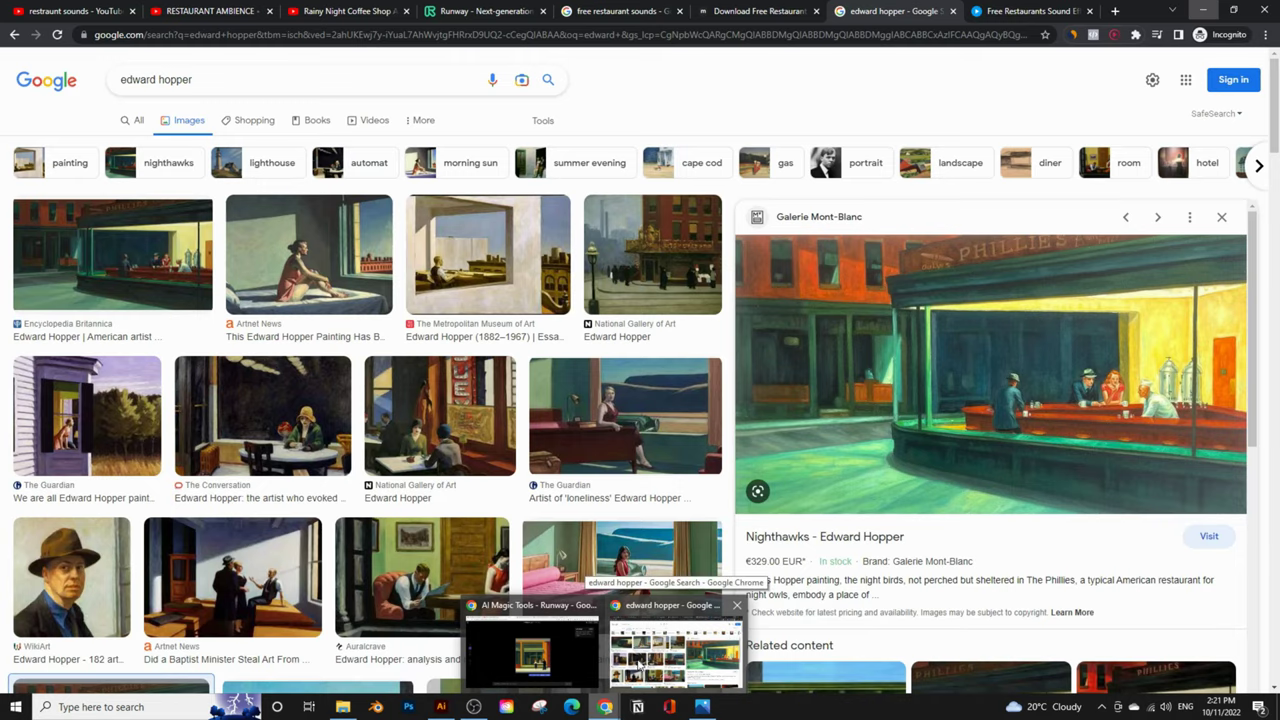
click(586, 643)
click(692, 569)
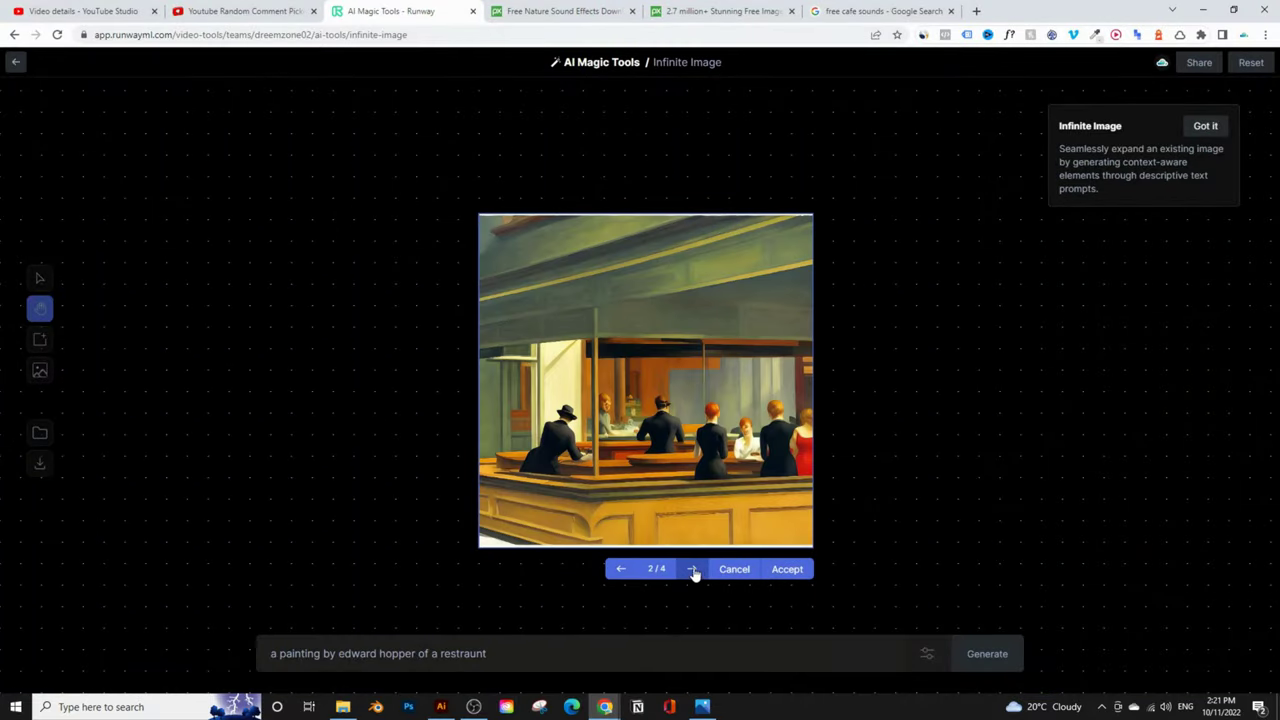
click(697, 569)
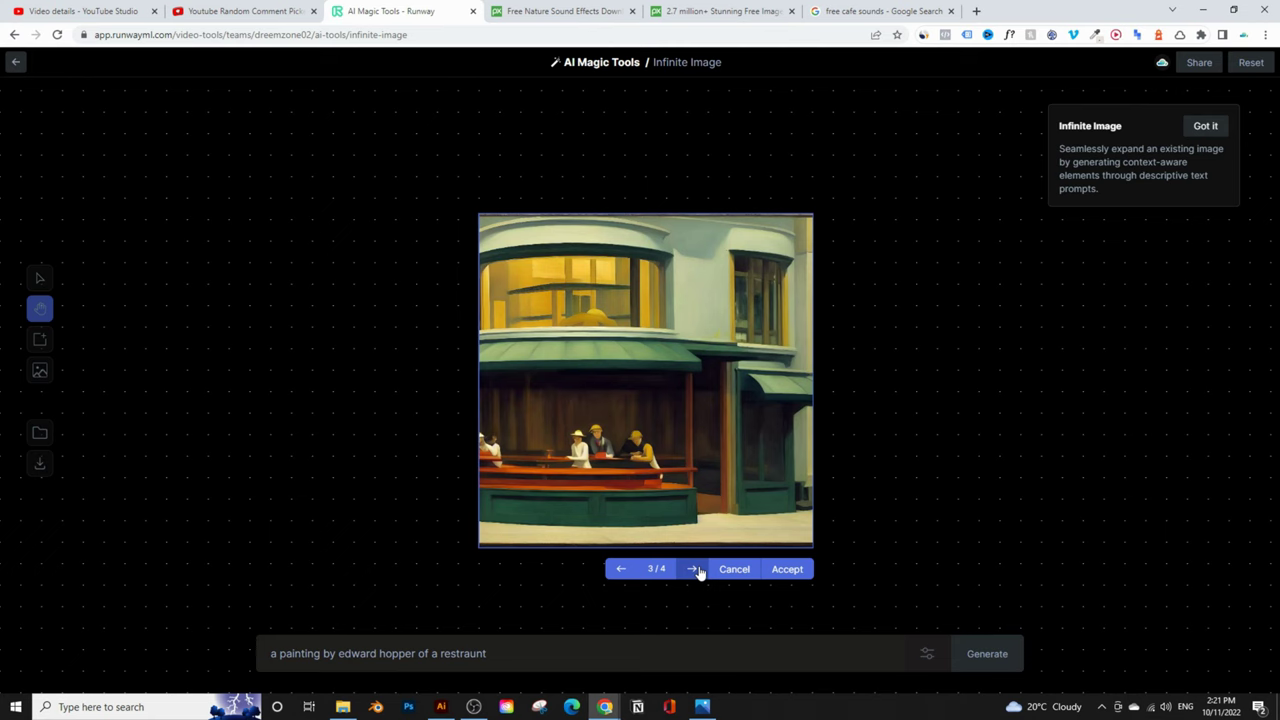
click(693, 569)
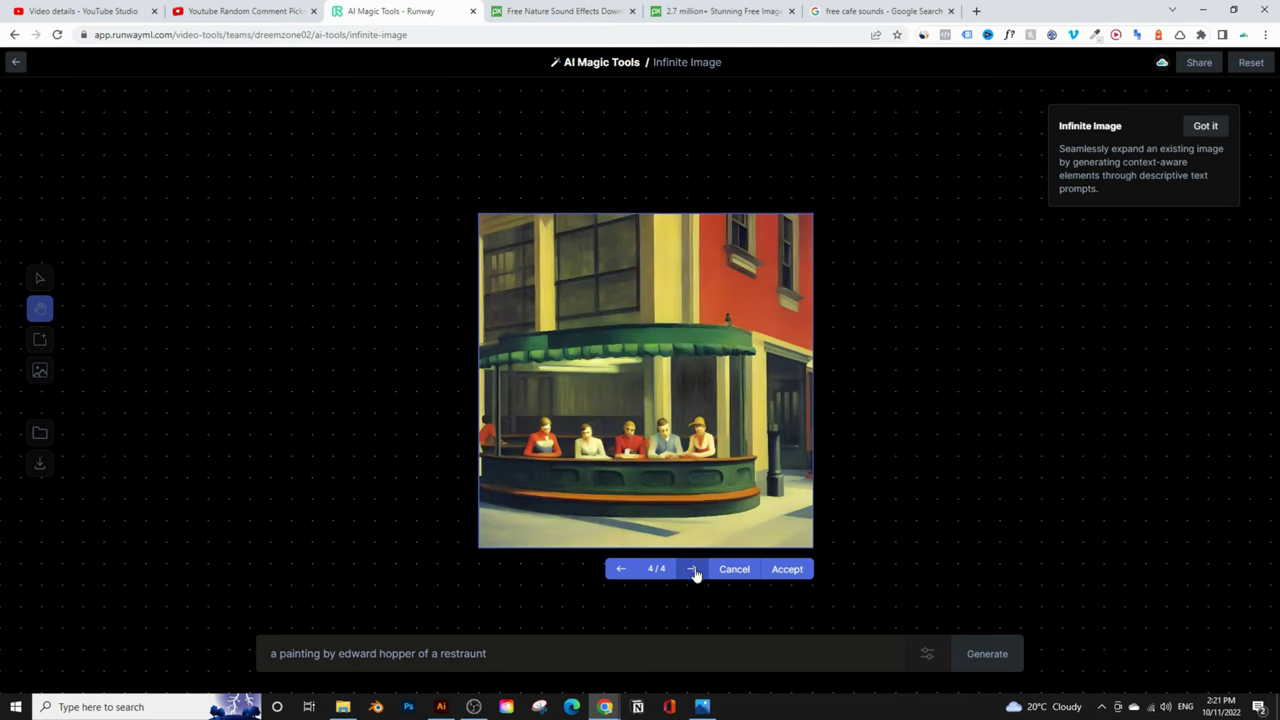
click(619, 570)
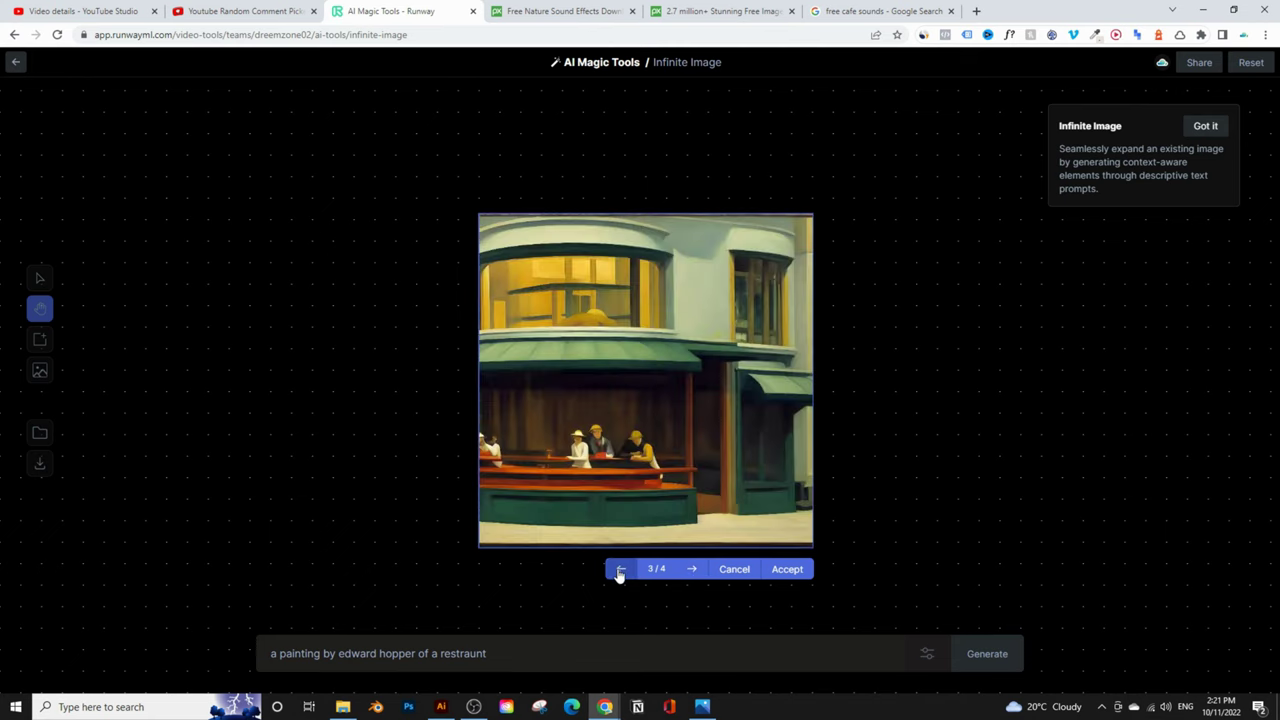
click(619, 570)
click(619, 570)
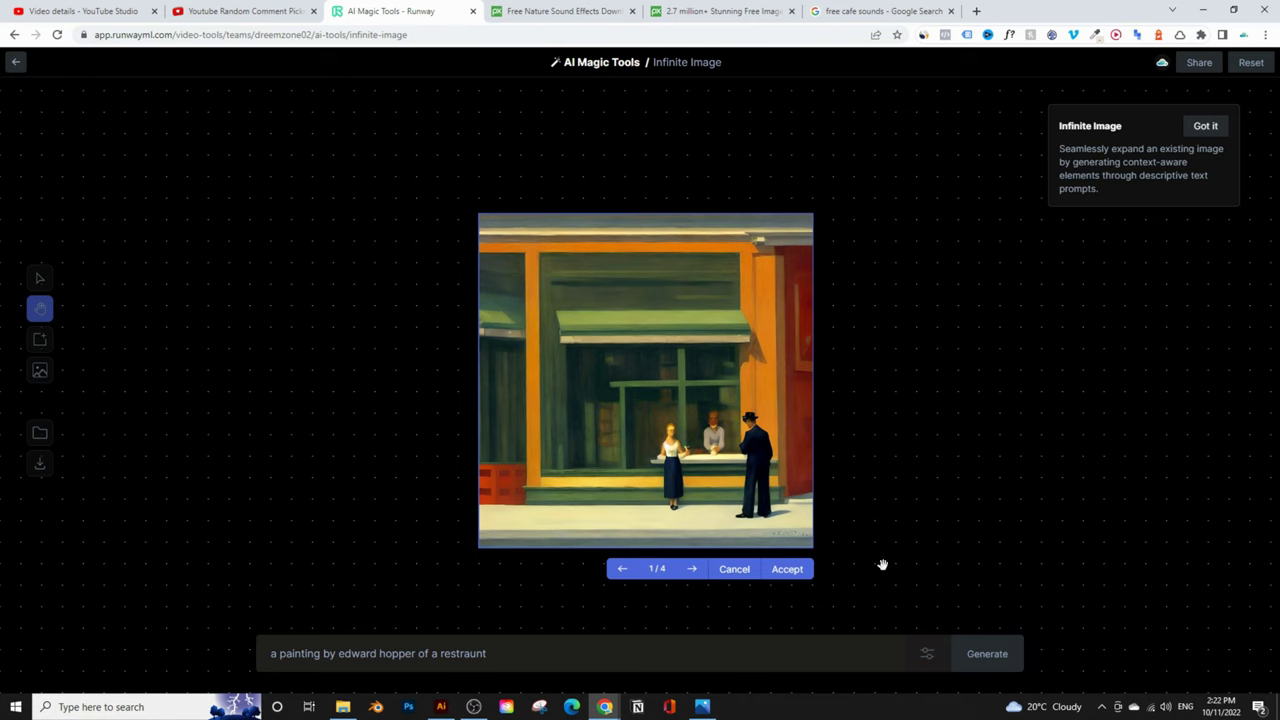
click(796, 577)
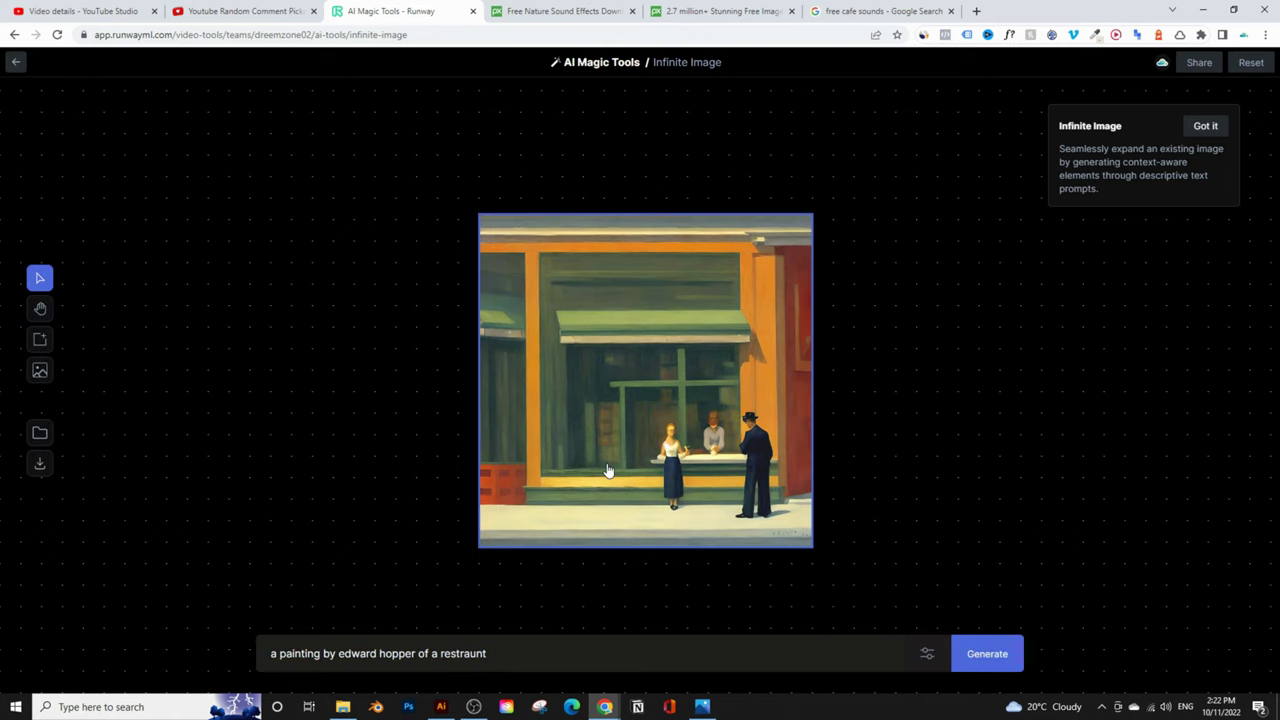
Extend the restaurant painting past its right edge using the same prompt, compare the four variations and choose the third, with the red-awning corner café.
drag(586, 400, 807, 399)
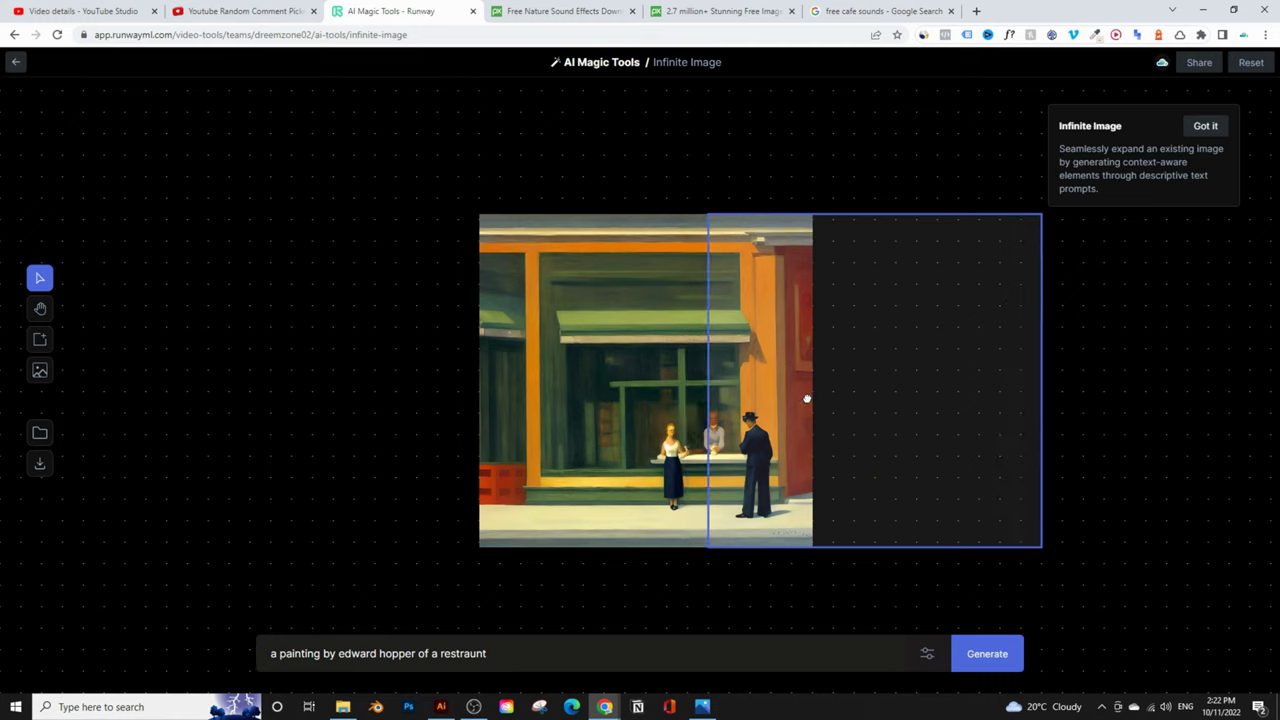
click(971, 655)
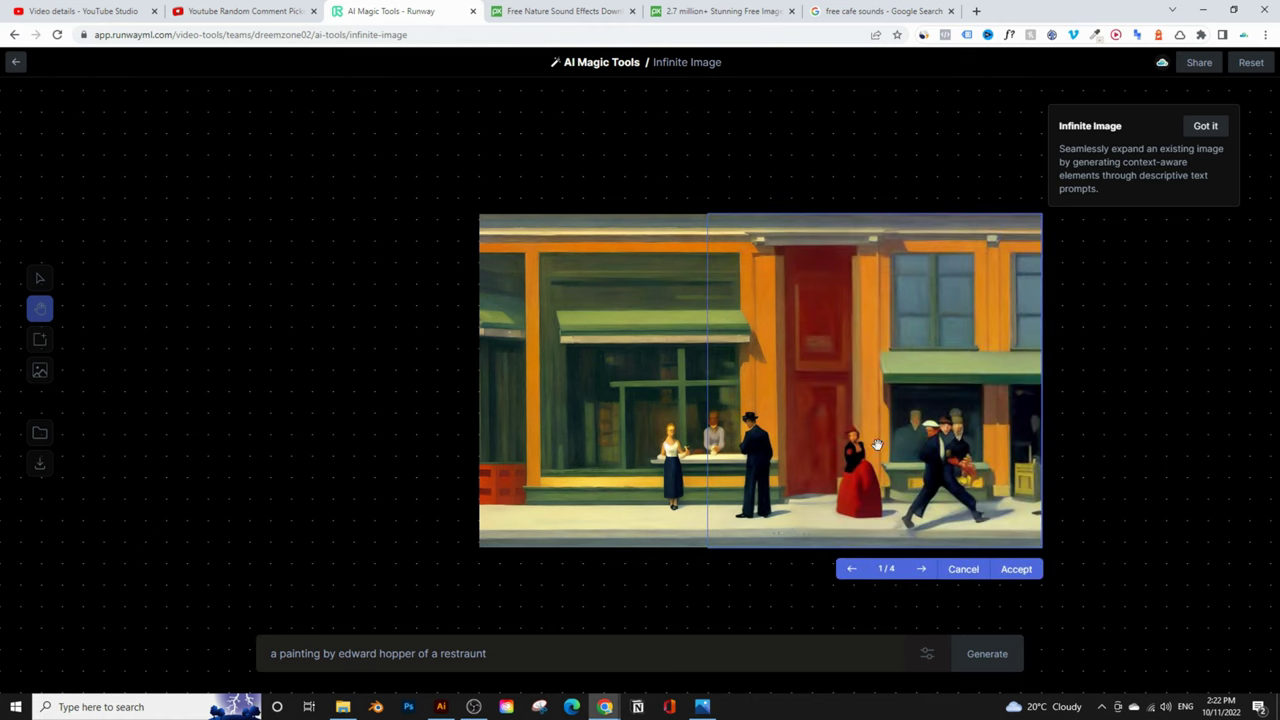
click(921, 569)
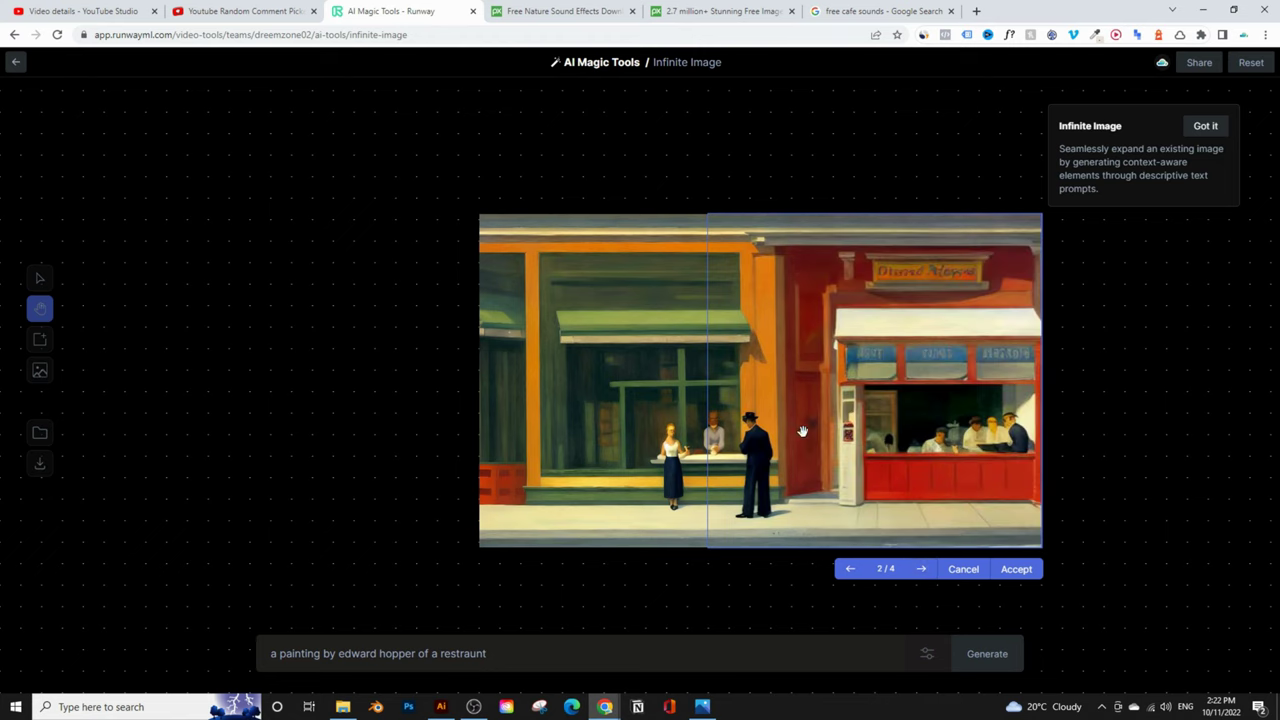
click(920, 570)
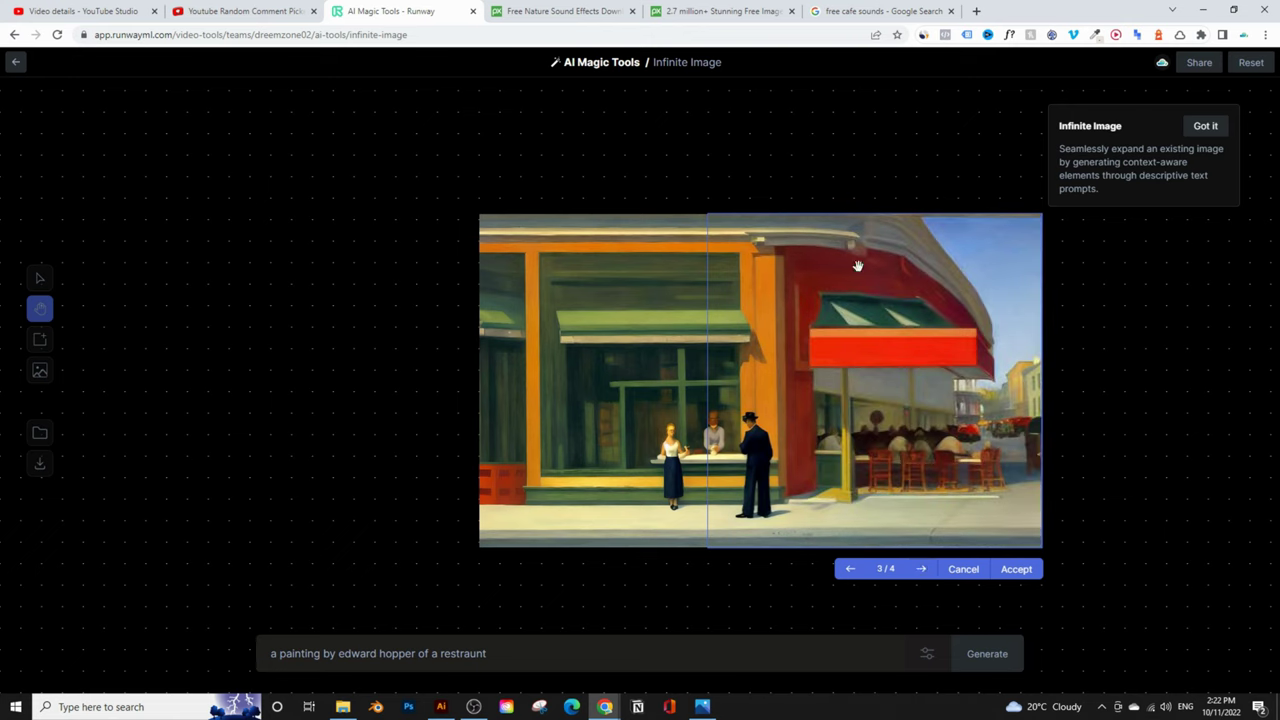
click(920, 569)
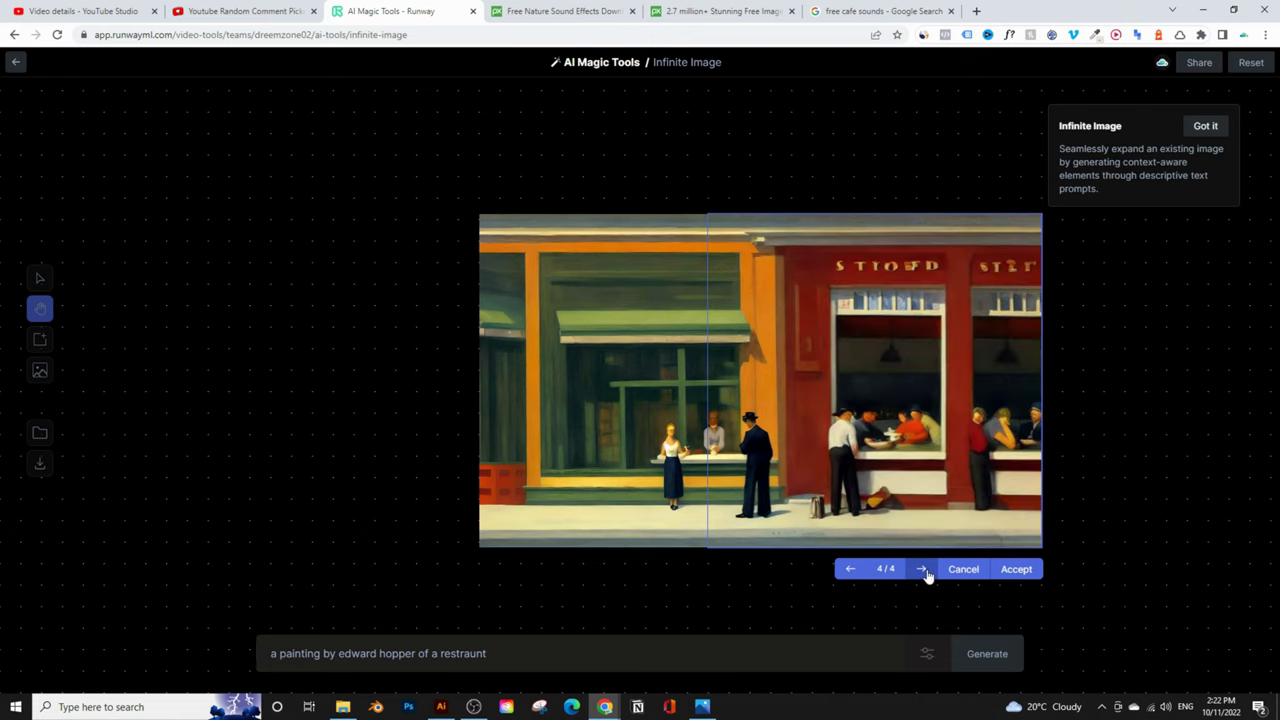
click(852, 569)
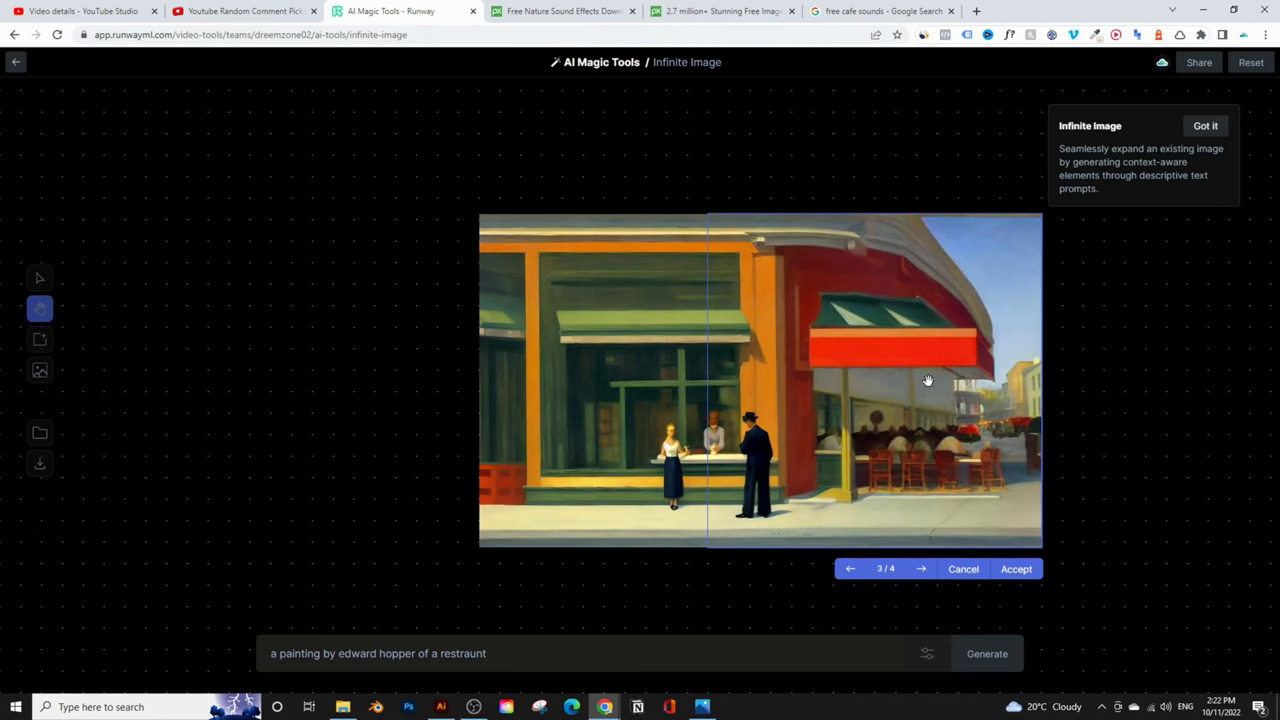
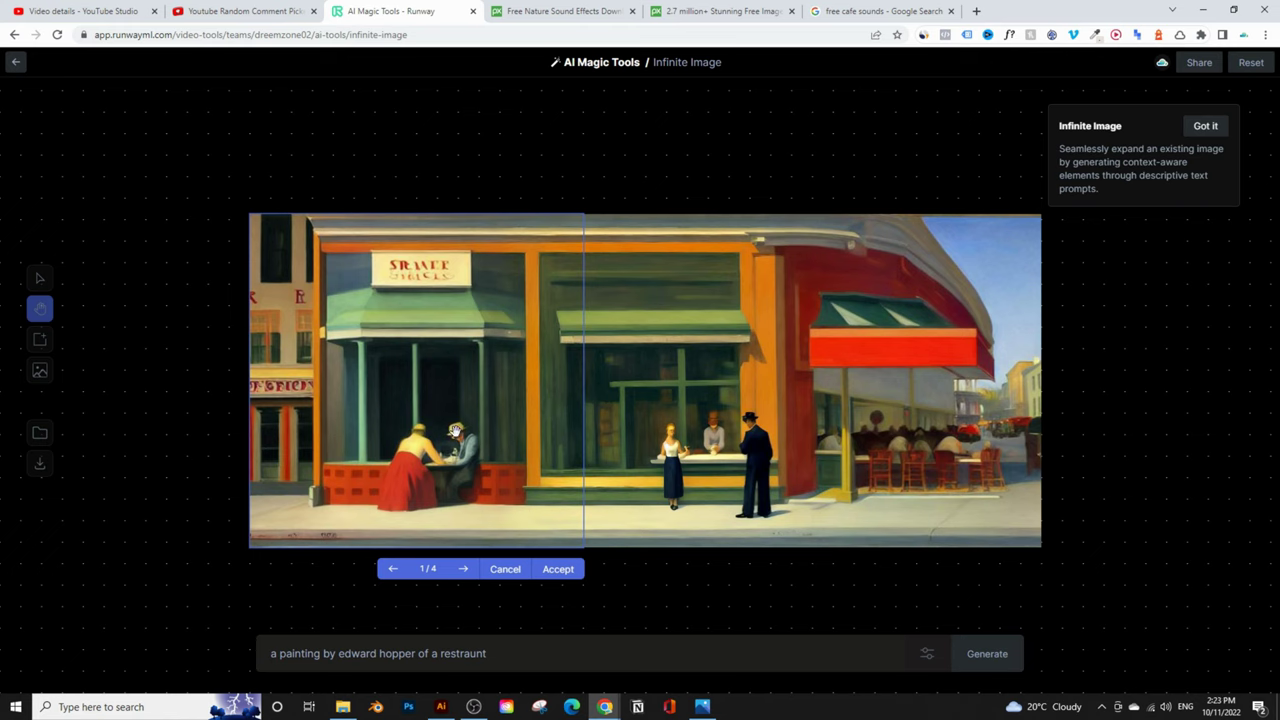
Compare the four variations generated for the painting's left extension and accept the first one.
click(465, 575)
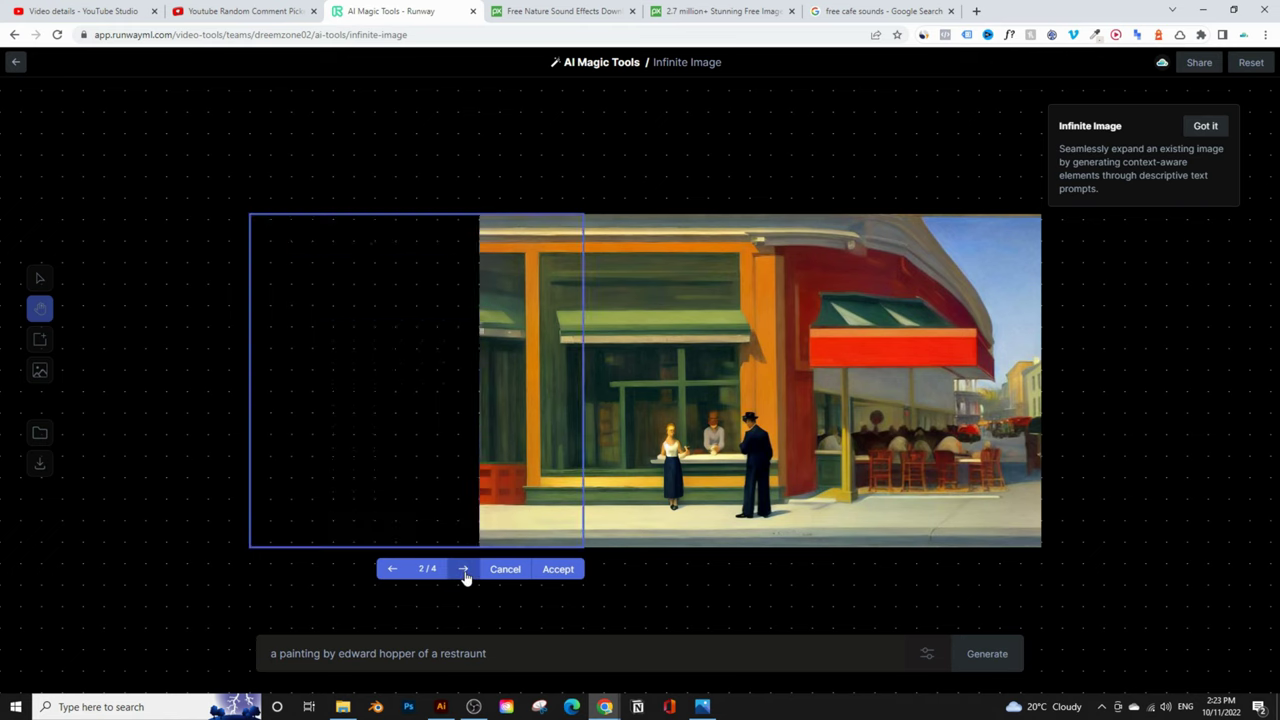
click(464, 570)
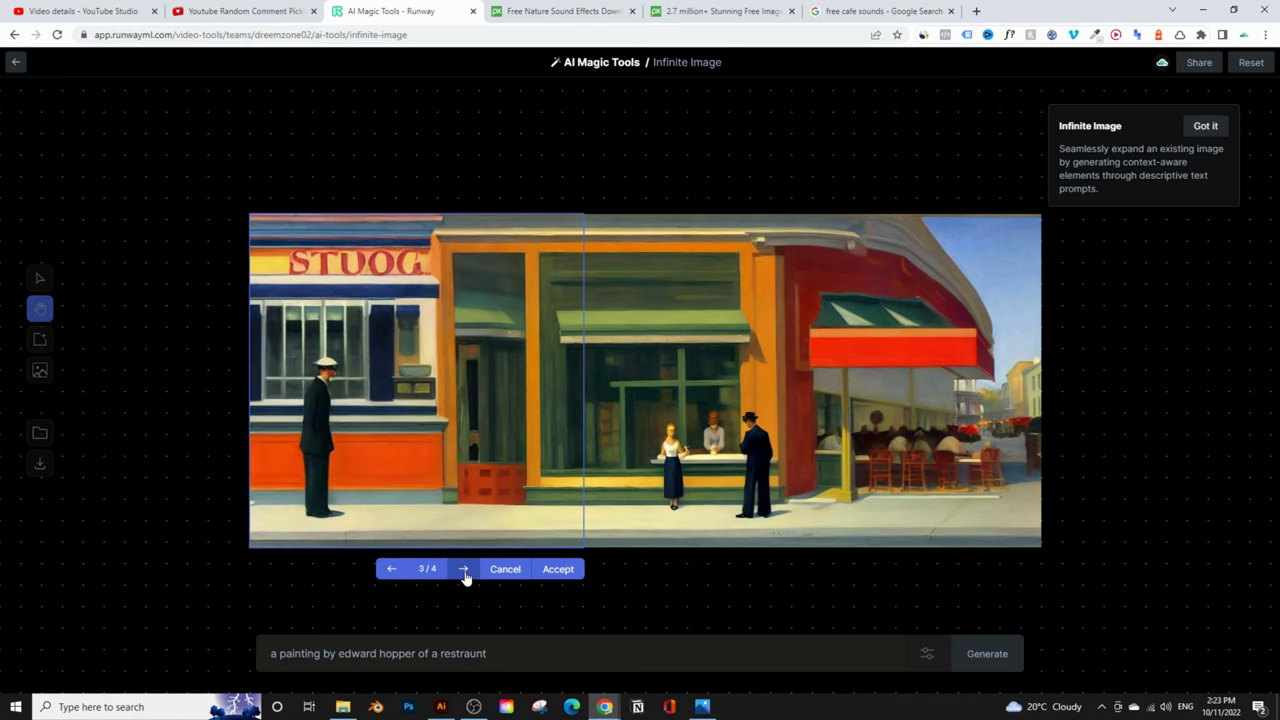
click(465, 577)
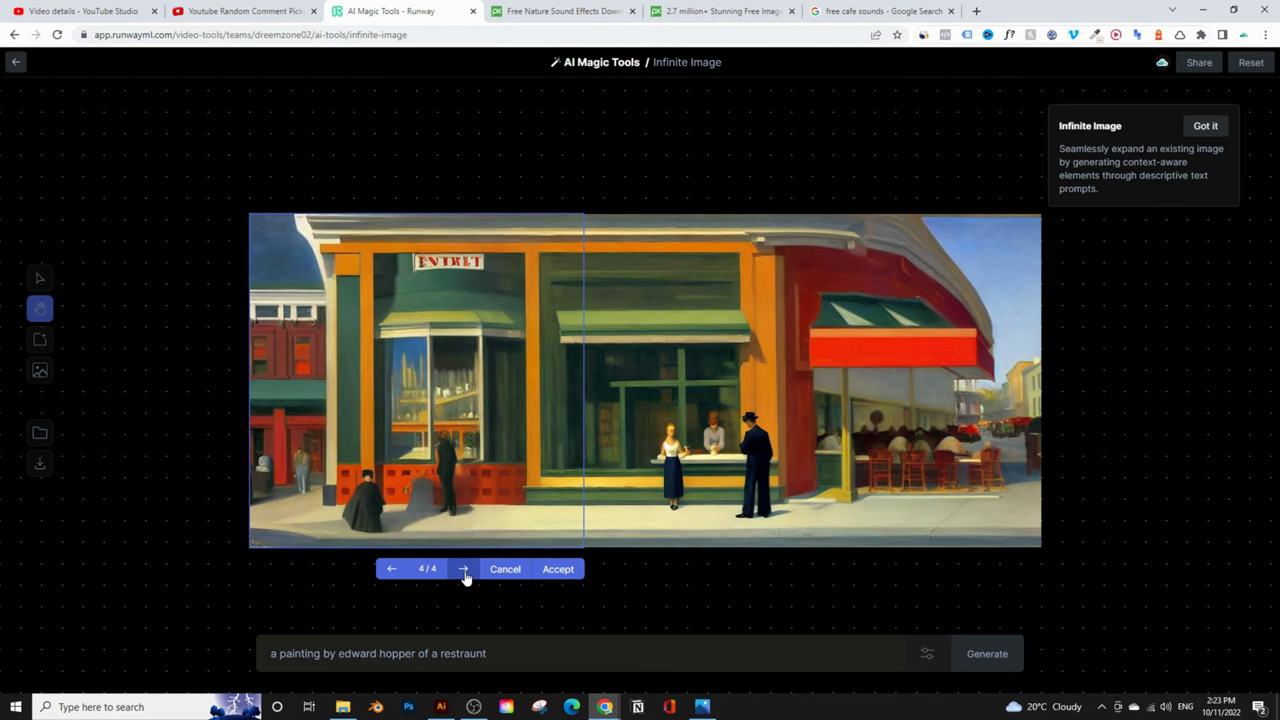
click(464, 570)
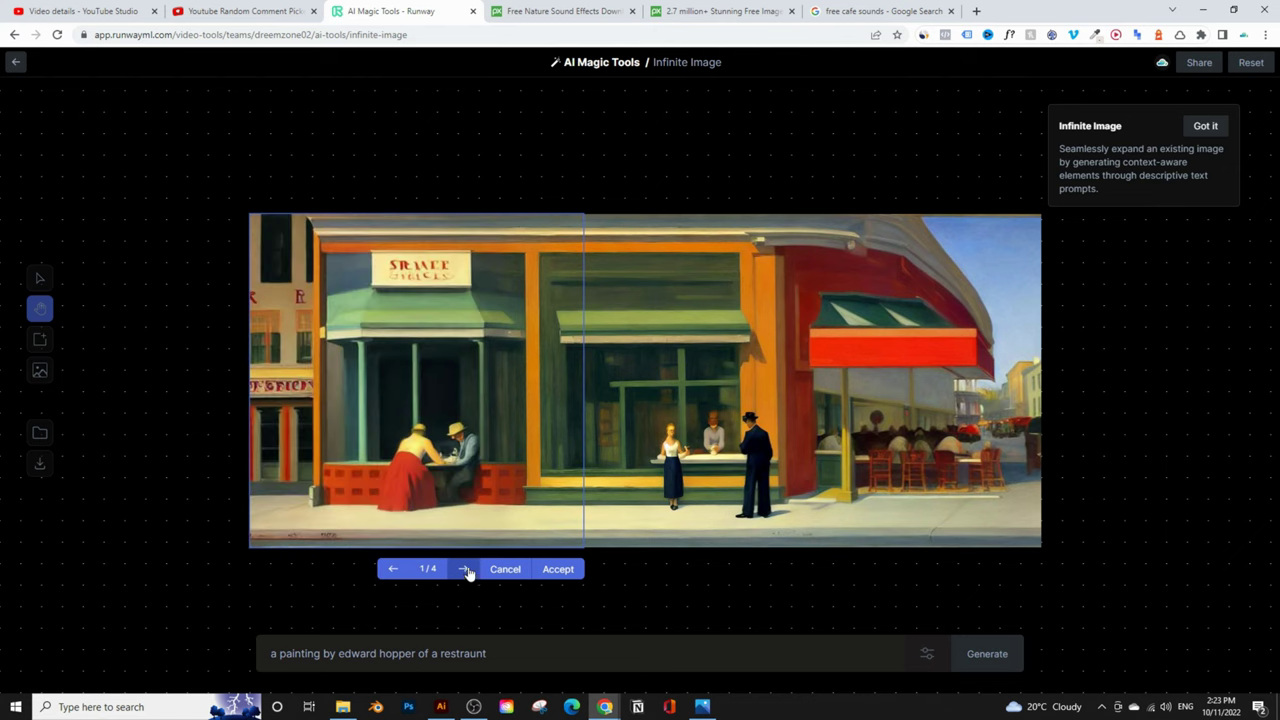
click(553, 569)
Place the generation frame over the painting's right edge and generate an extension with the prompt "a painting by edward hopper of a street".
drag(455, 440, 1185, 430)
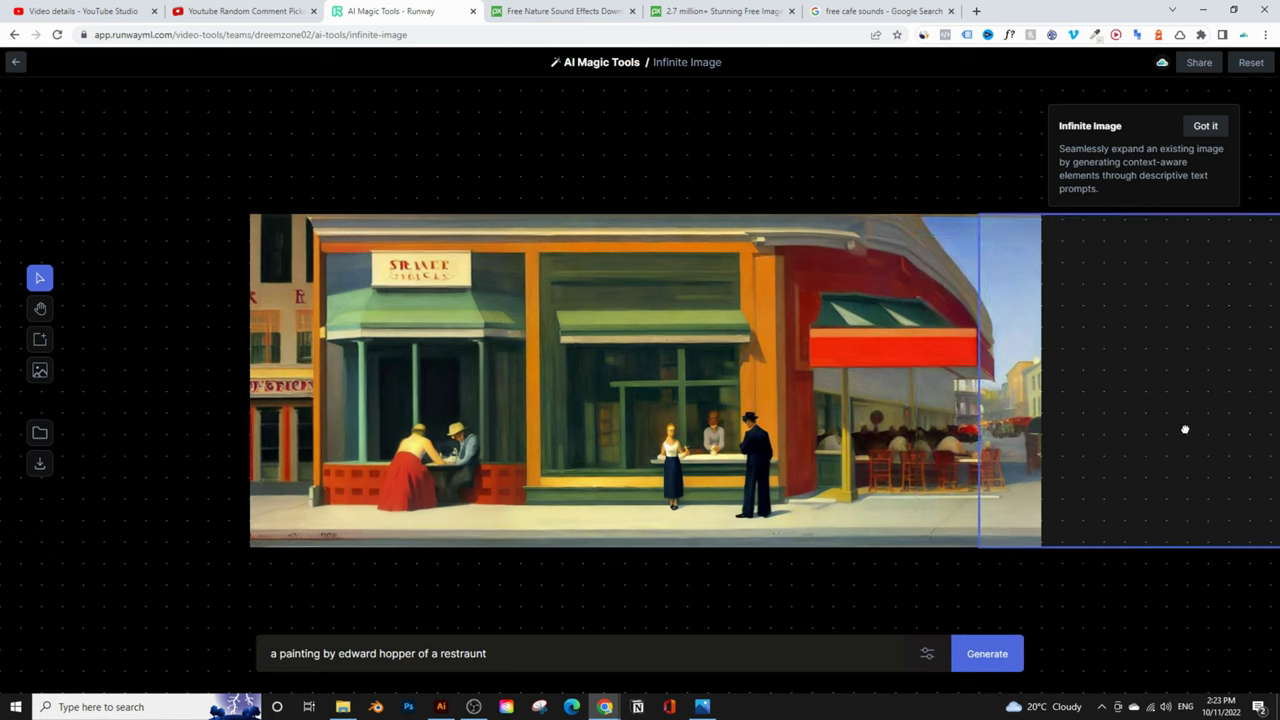
click(39, 309)
drag(886, 400, 612, 411)
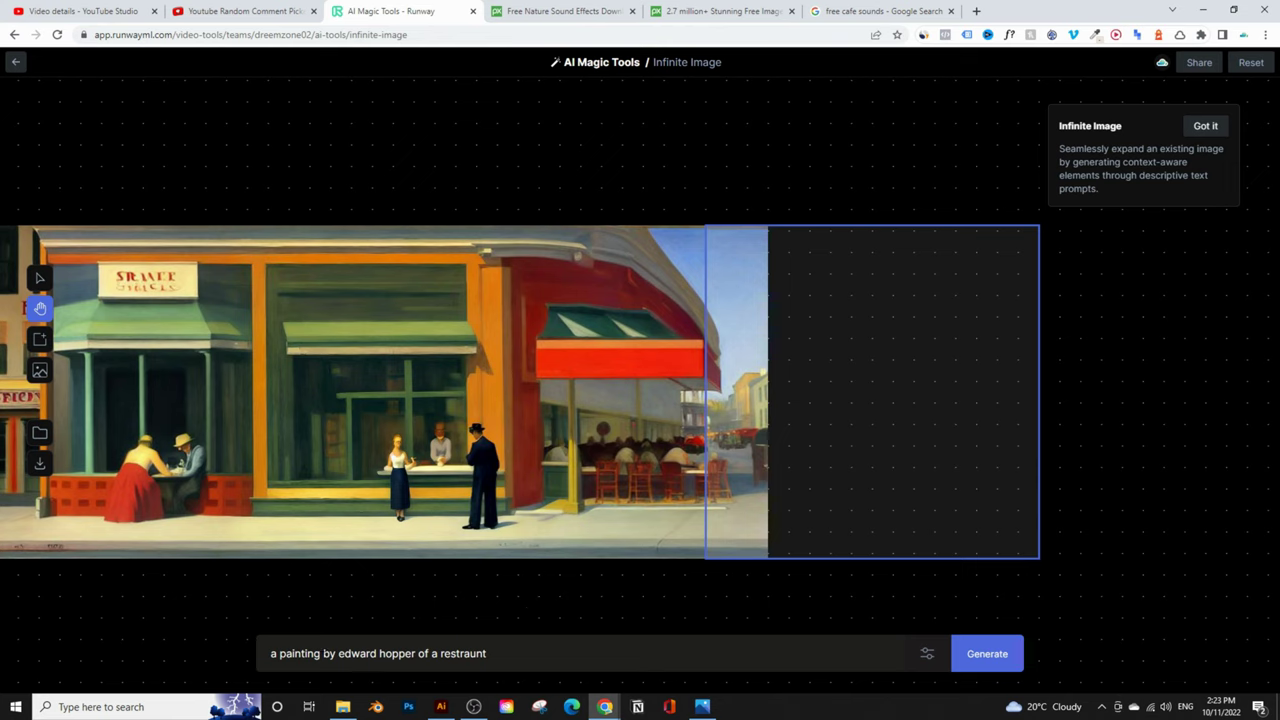
drag(320, 653, 277, 653)
click(323, 653)
double_click(463, 653)
text(r)
click(964, 656)
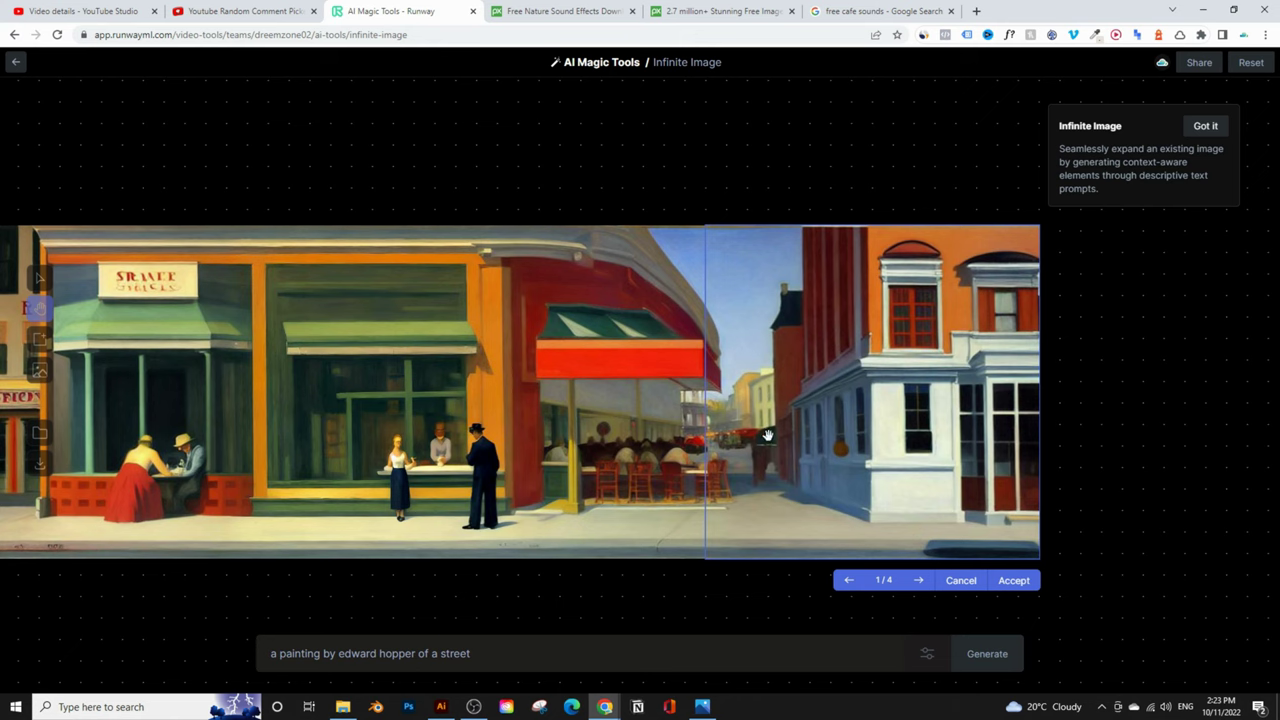
Compare the four street variations and accept the first one, with the white and orange corner building.
click(920, 581)
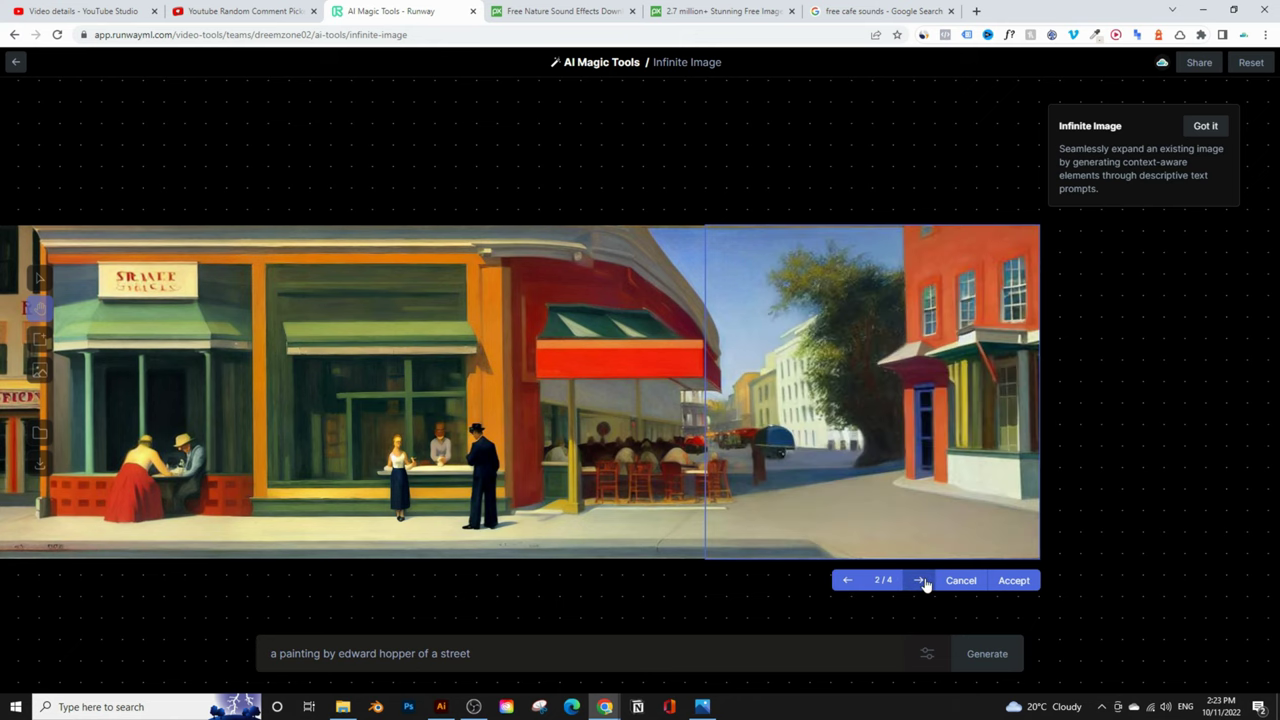
click(920, 581)
click(920, 581)
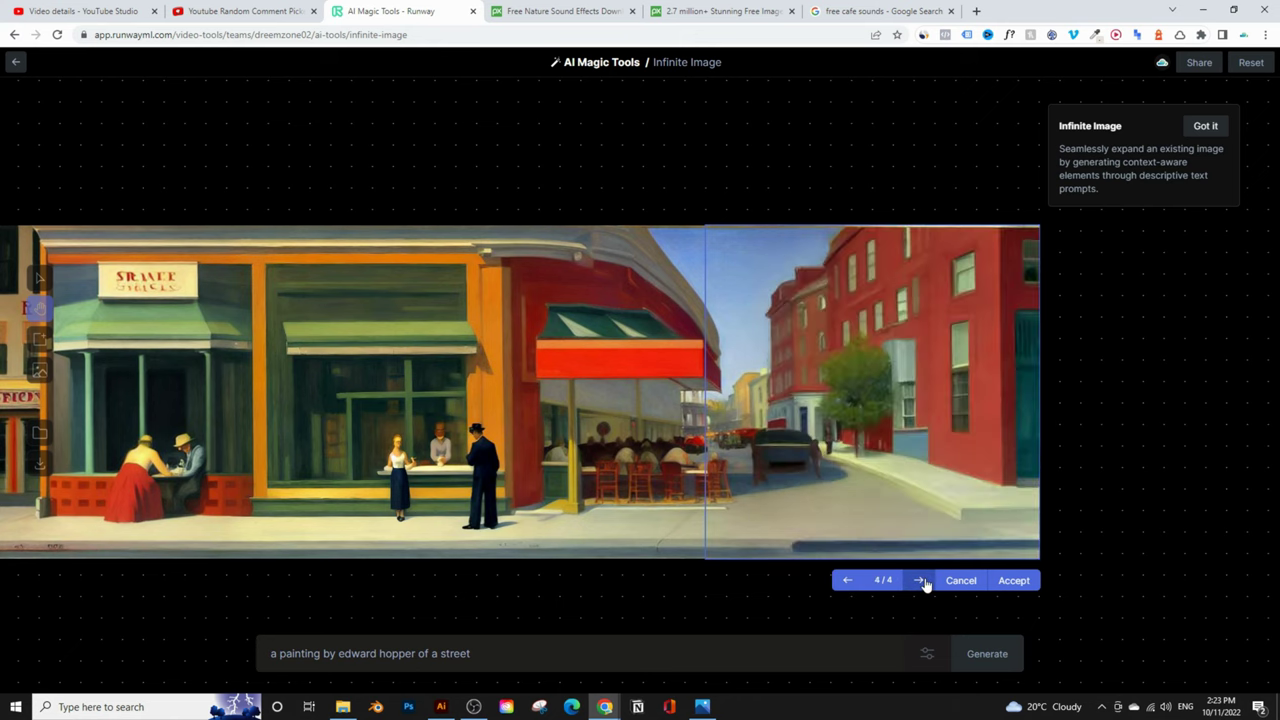
click(920, 581)
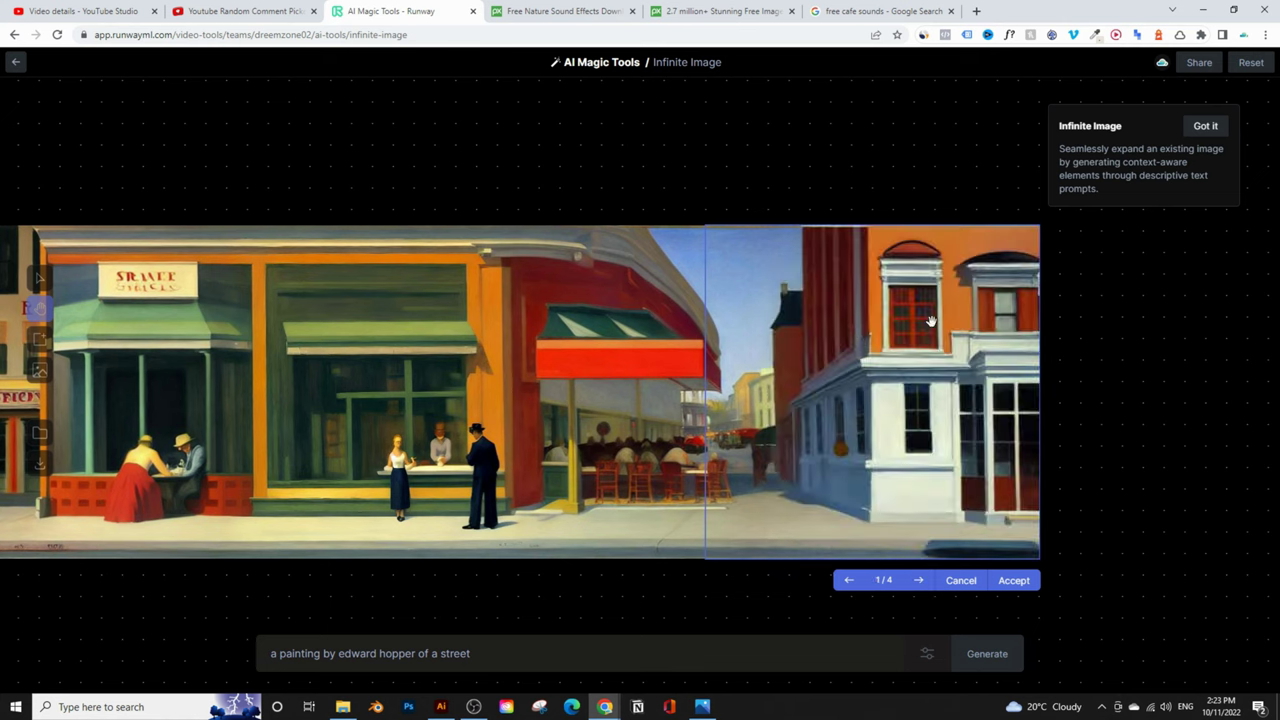
click(1014, 581)
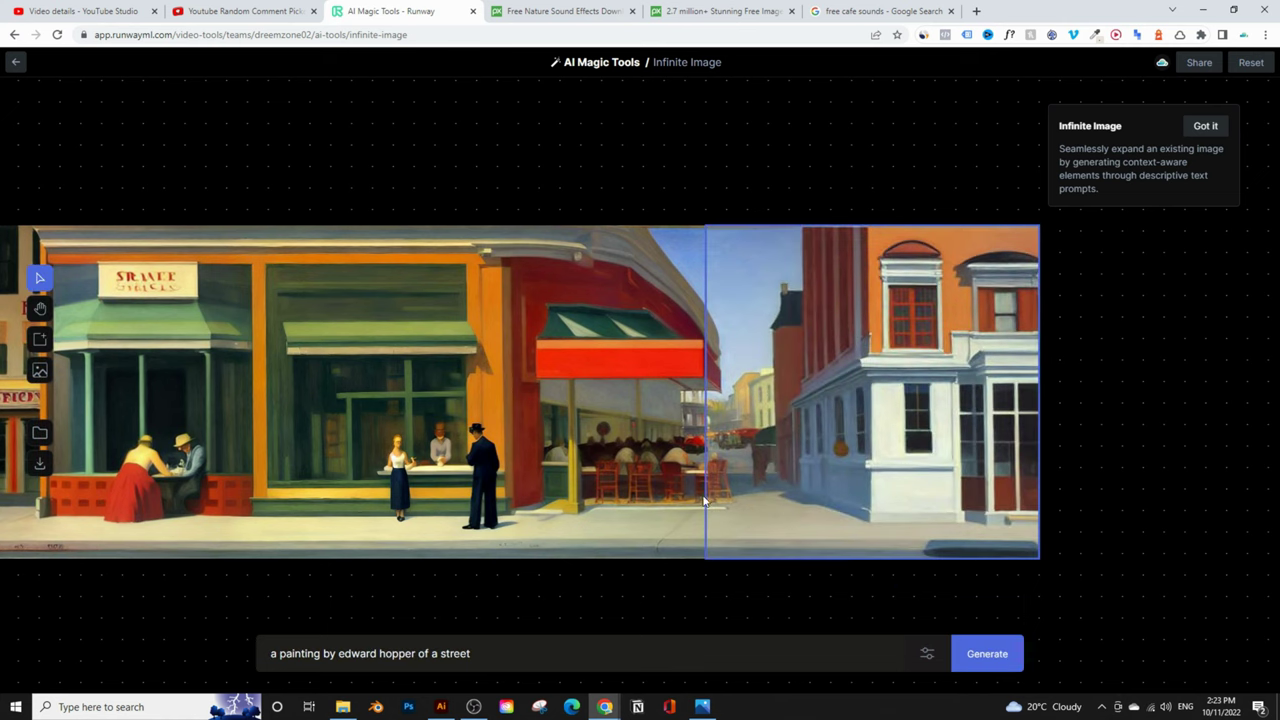
Bring the whole extended painting into view, download it as an image and dismiss the export notices.
click(40, 308)
drag(350, 380, 462, 377)
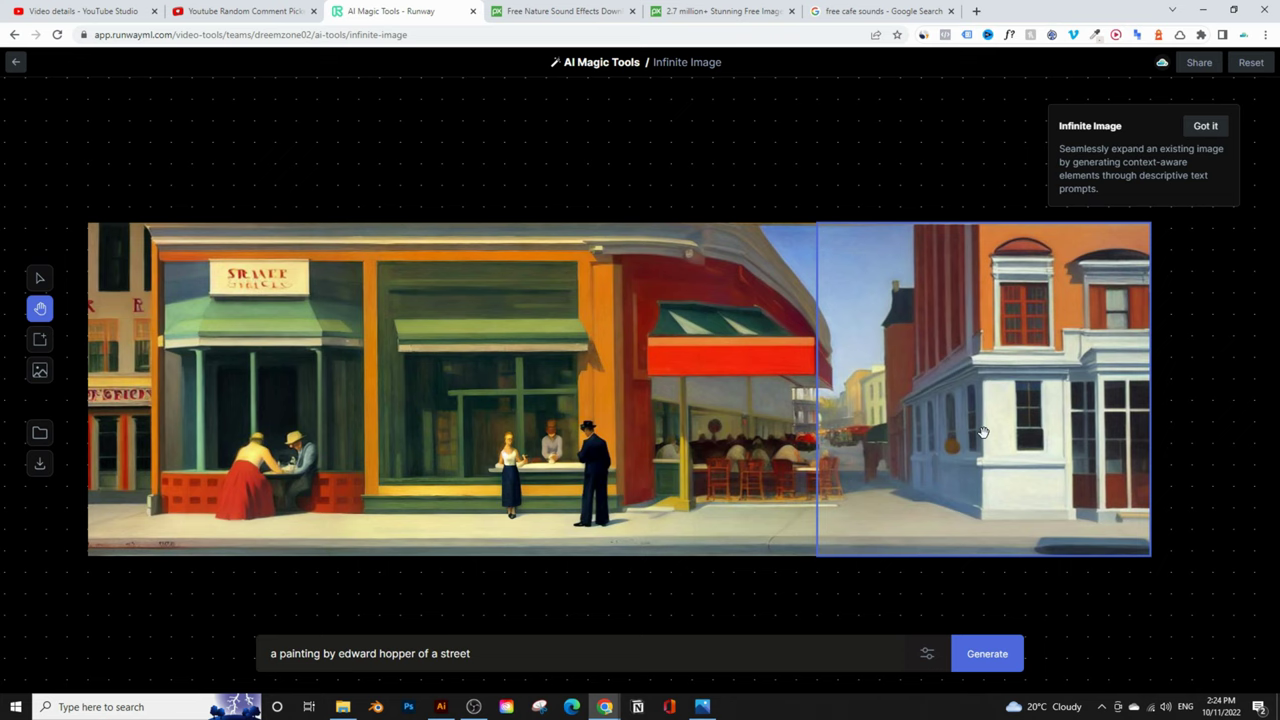
click(42, 462)
click(40, 414)
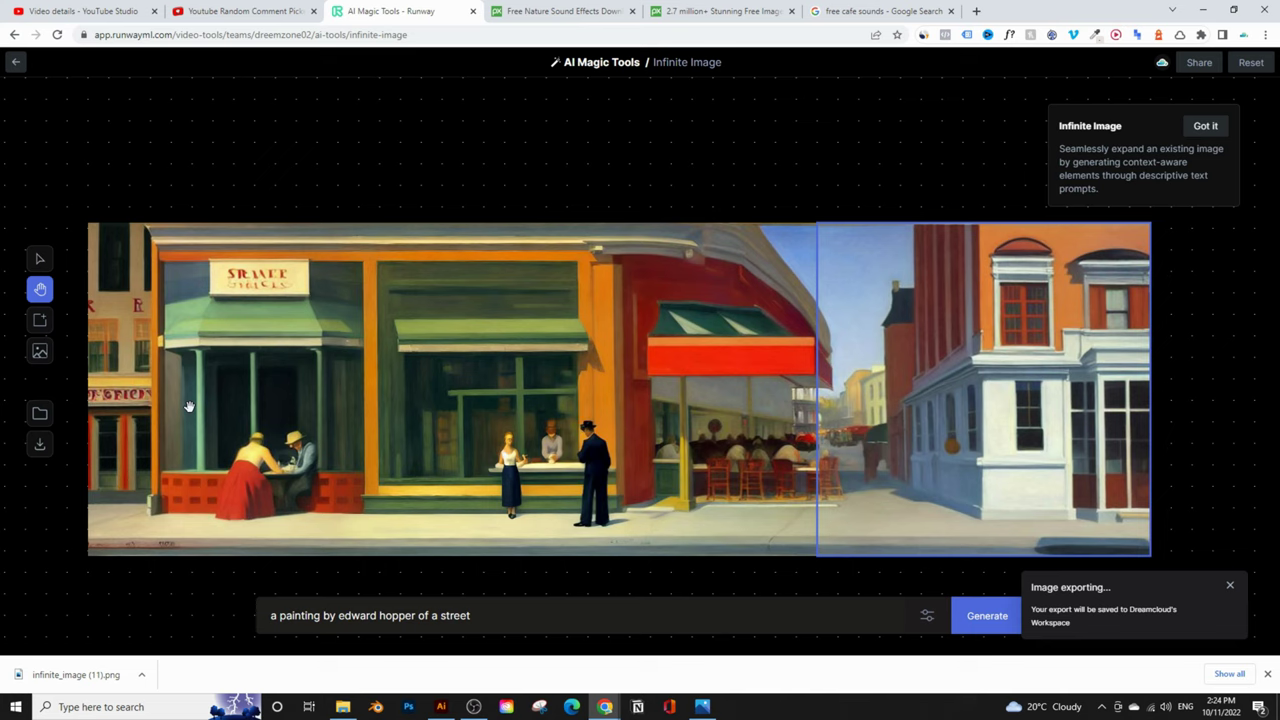
click(1231, 587)
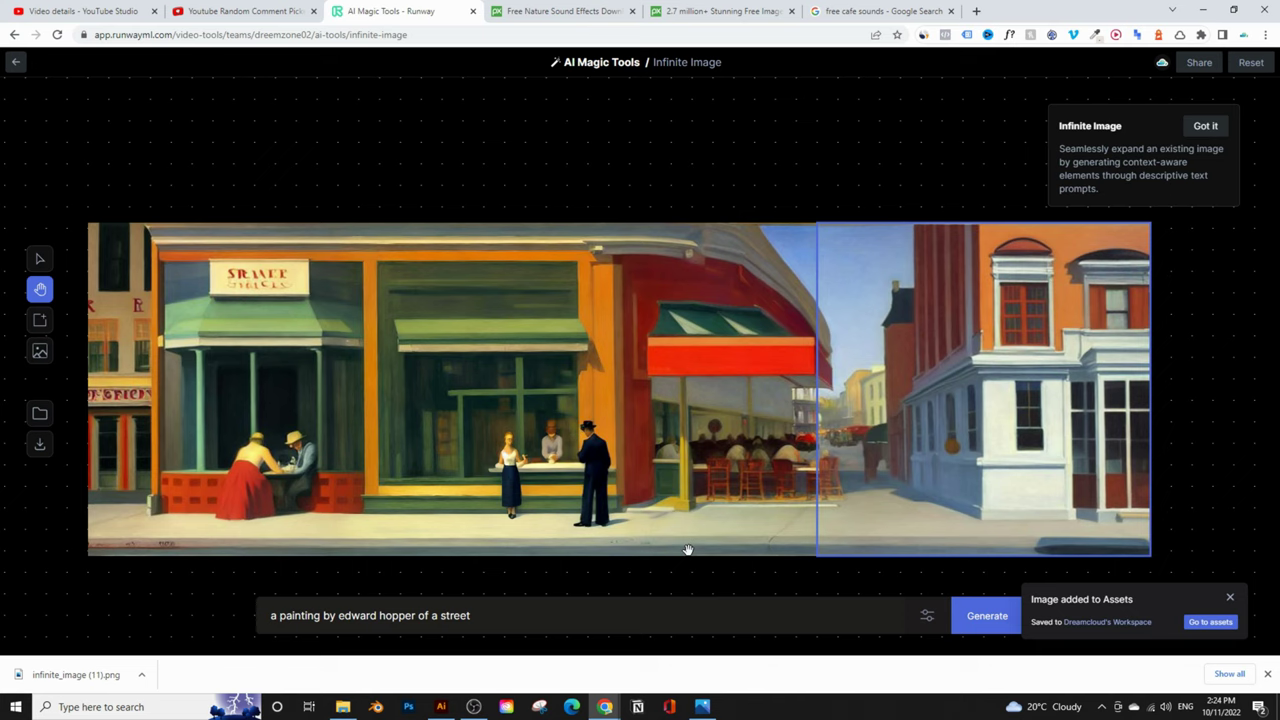
click(1229, 600)
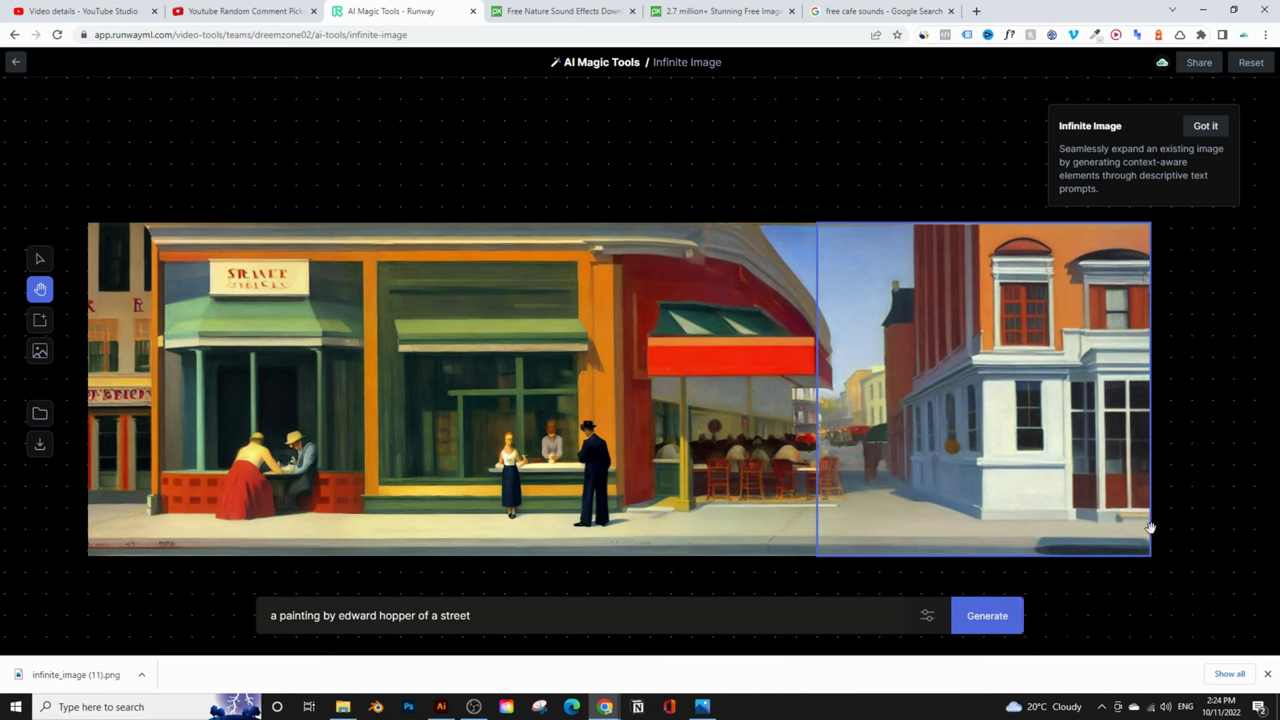
Leave Infinite Image and open the empty Untitled project from the project list, closing the browser's download bar.
click(16, 66)
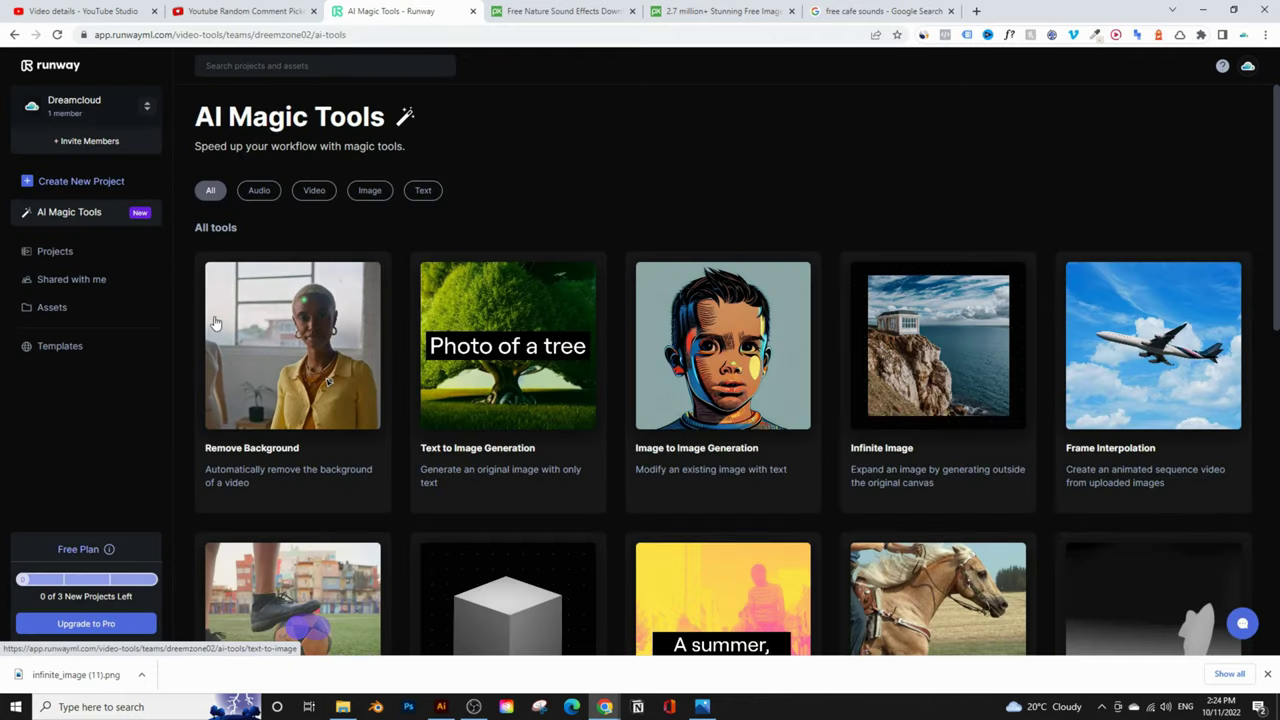
click(104, 258)
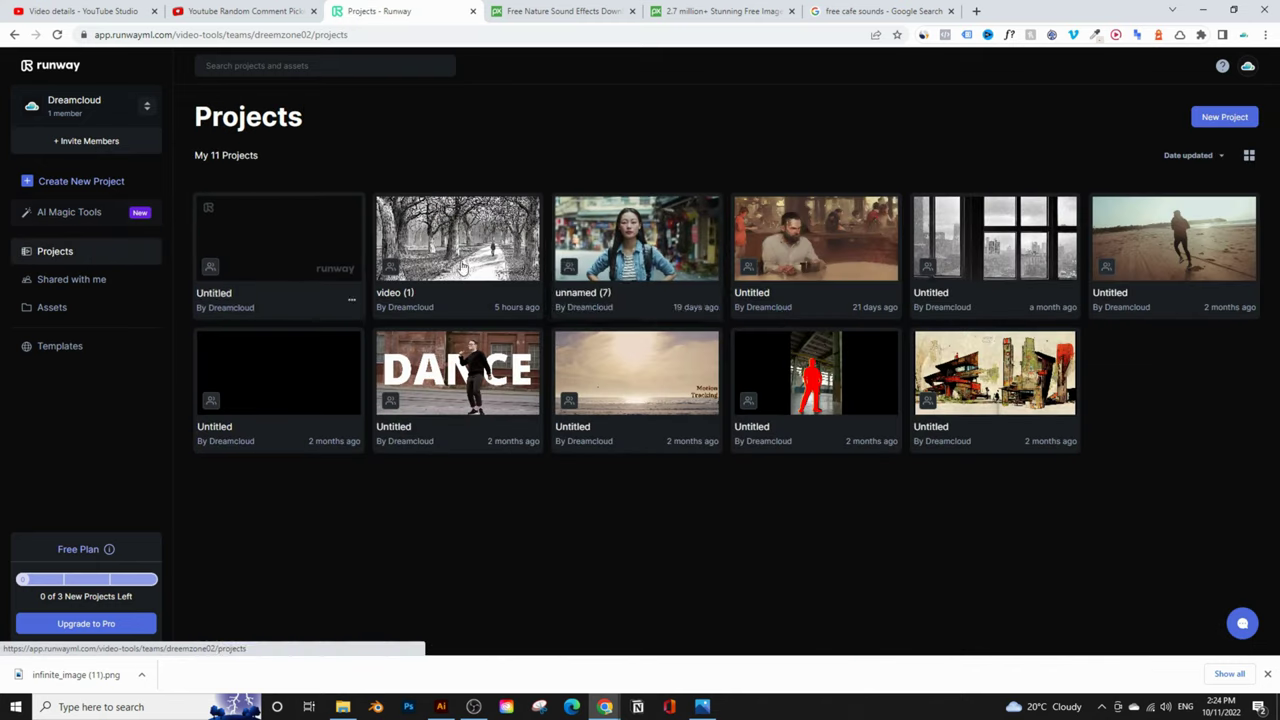
click(306, 252)
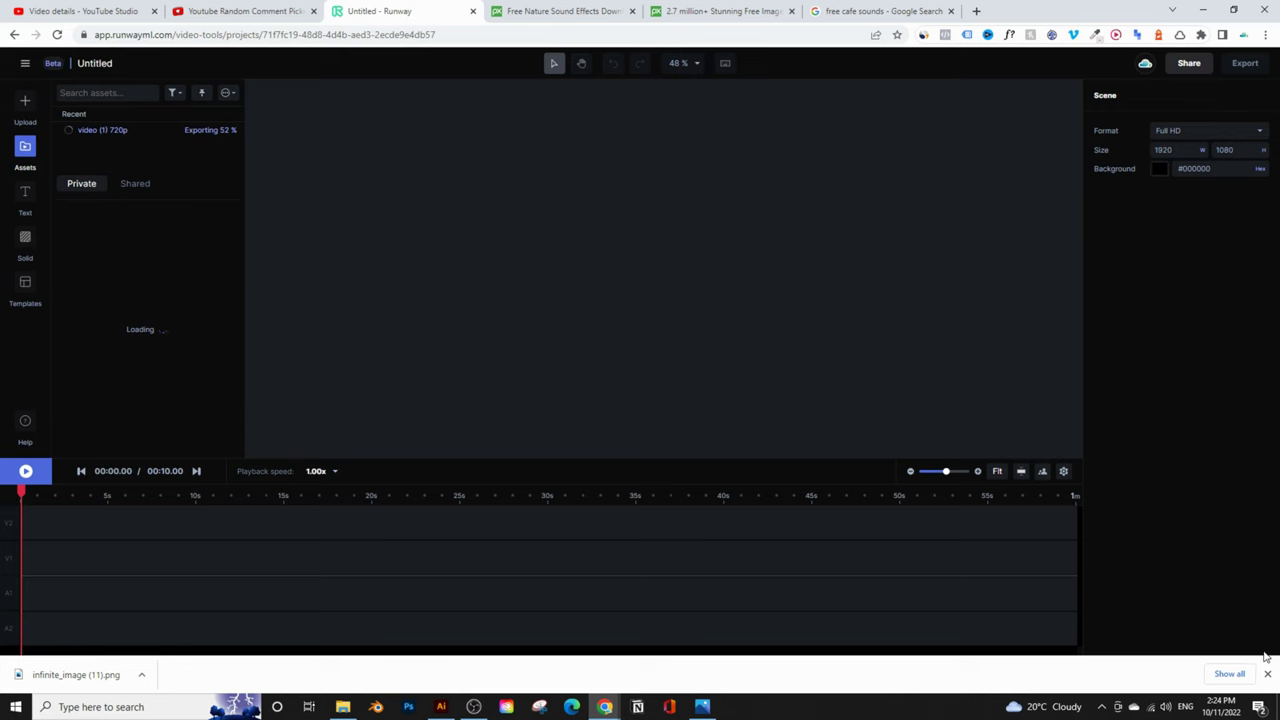
click(1267, 673)
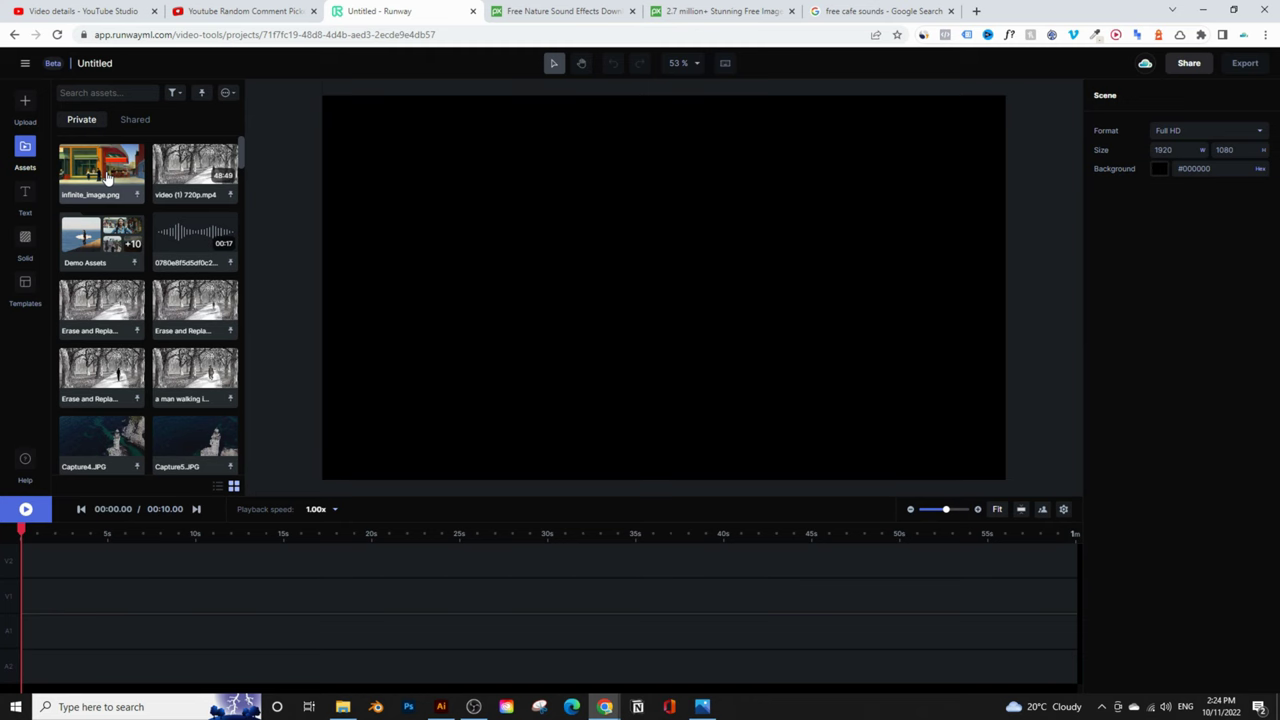
Add infinite_image.png to video track V1 and align the clip with the start of the timeline.
click(108, 176)
drag(98, 178, 43, 596)
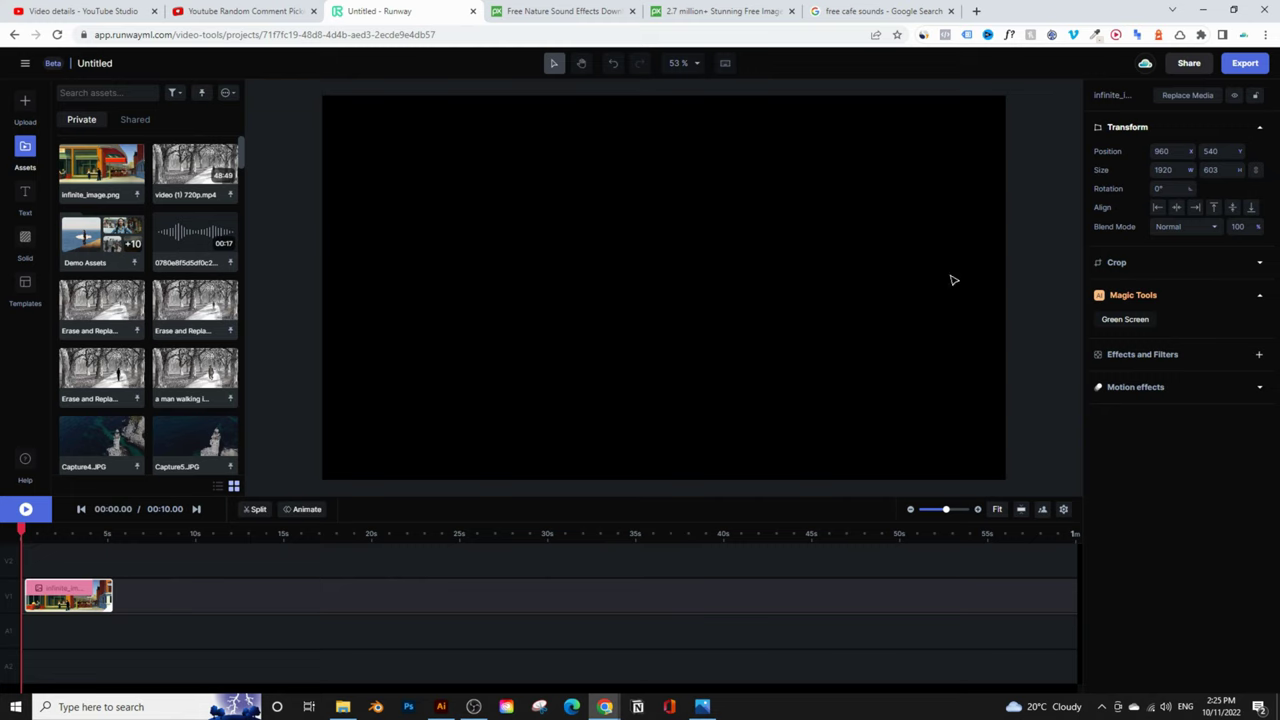
drag(68, 600, 58, 600)
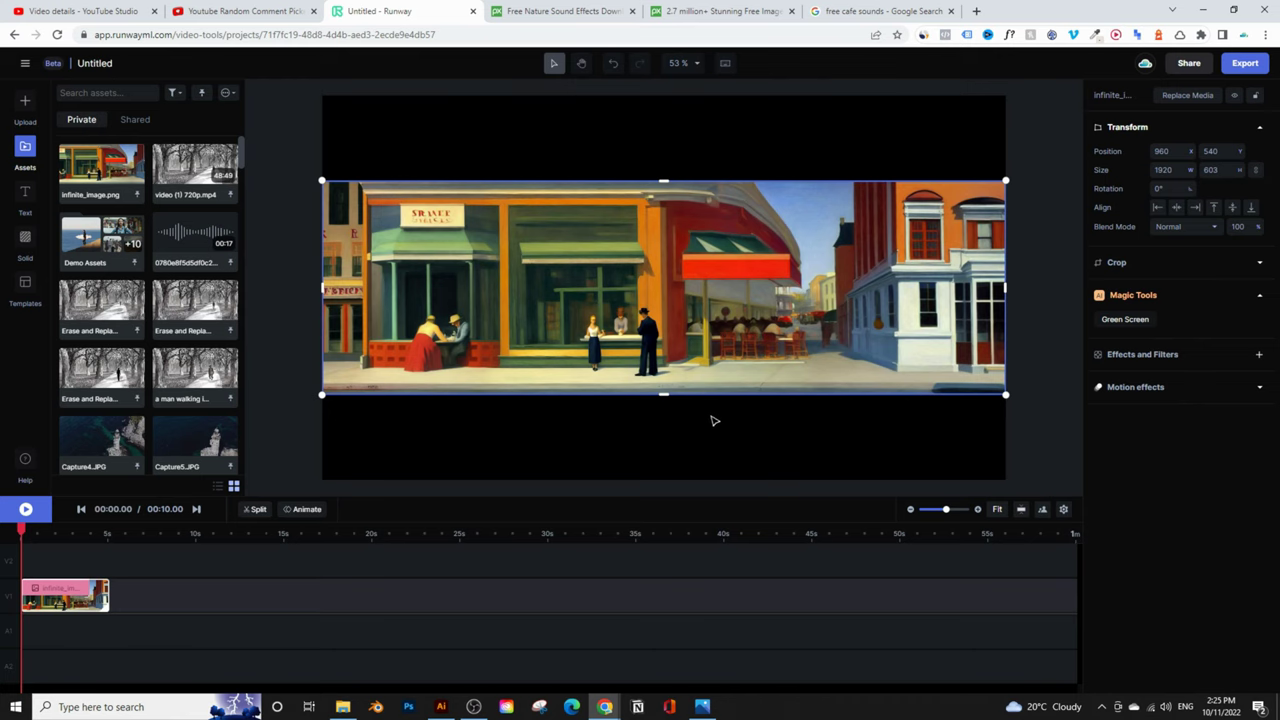
Enlarge the painting to about 3500 × 1097 so it fills the frame height, with its left edge flush with the frame.
drag(1004, 396, 1210, 504)
drag(665, 370, 663, 283)
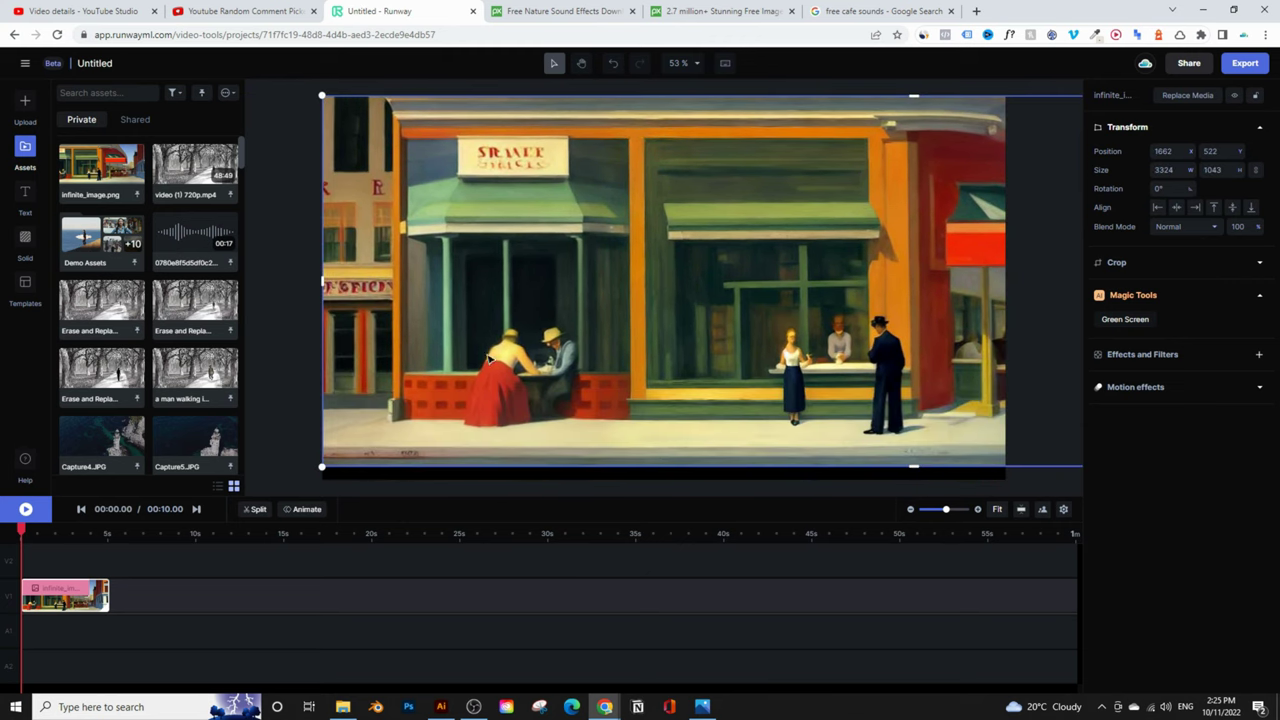
drag(388, 469, 321, 486)
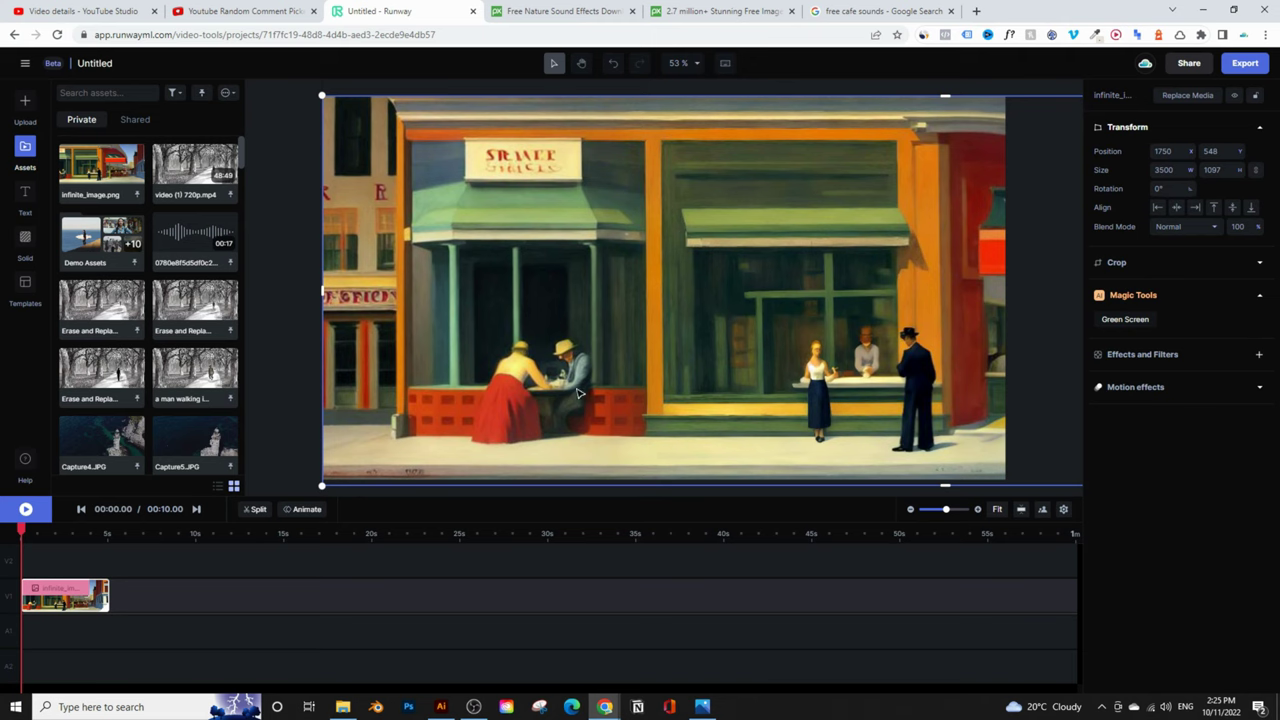
Lengthen the painting clip on V1 to 55 seconds and play back the start of the composition.
drag(110, 590, 901, 591)
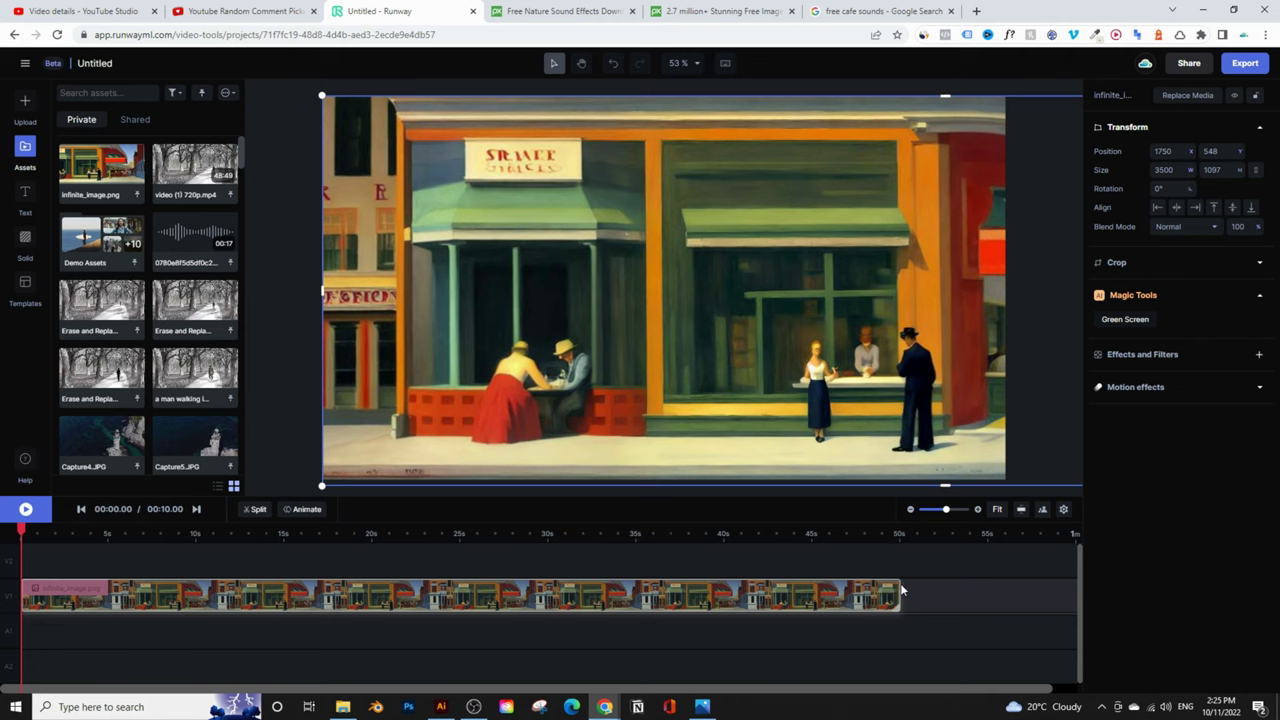
drag(985, 580, 990, 582)
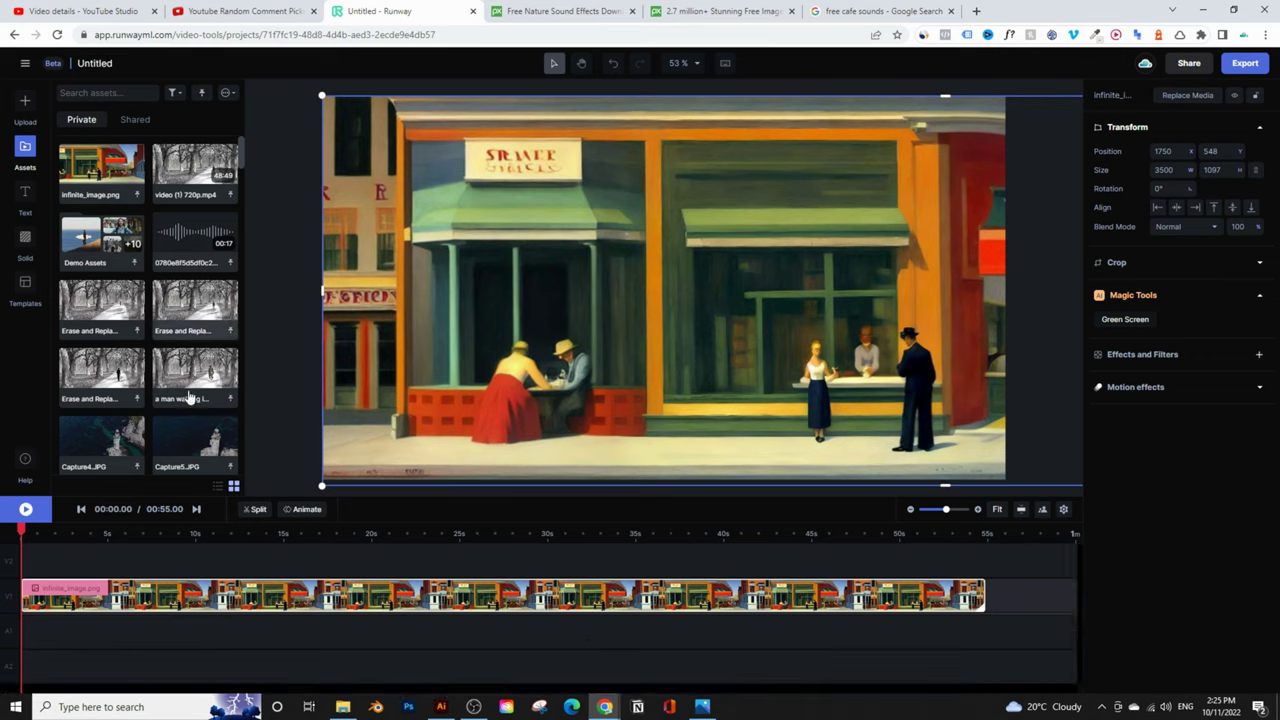
click(27, 510)
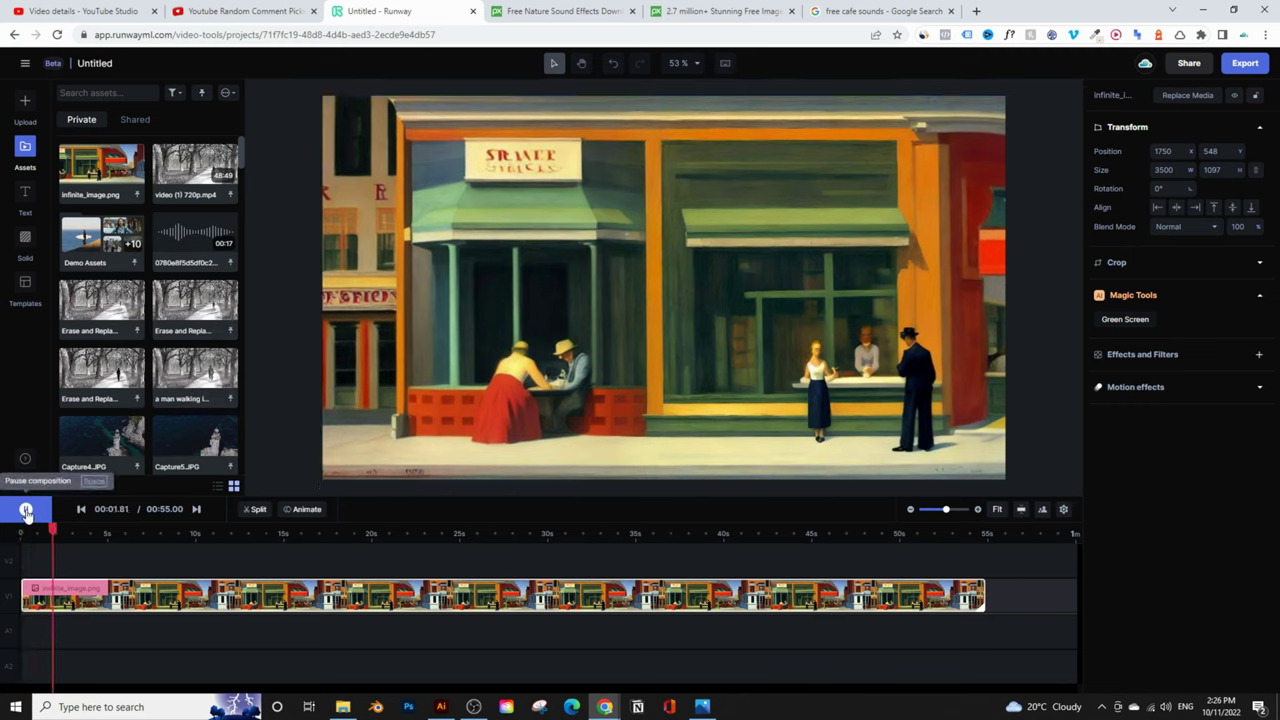
click(27, 510)
Open the animation tracks of the painting clip and set a Position keyframe at 0:00.
click(61, 600)
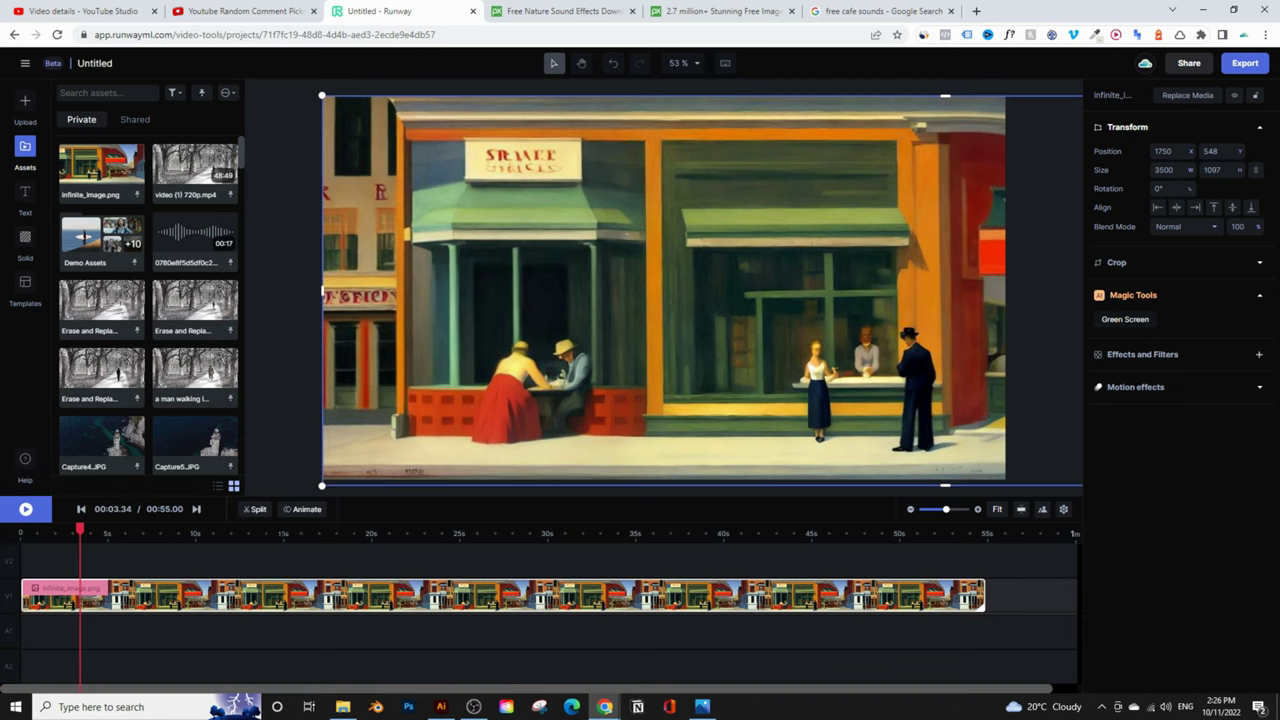
click(302, 509)
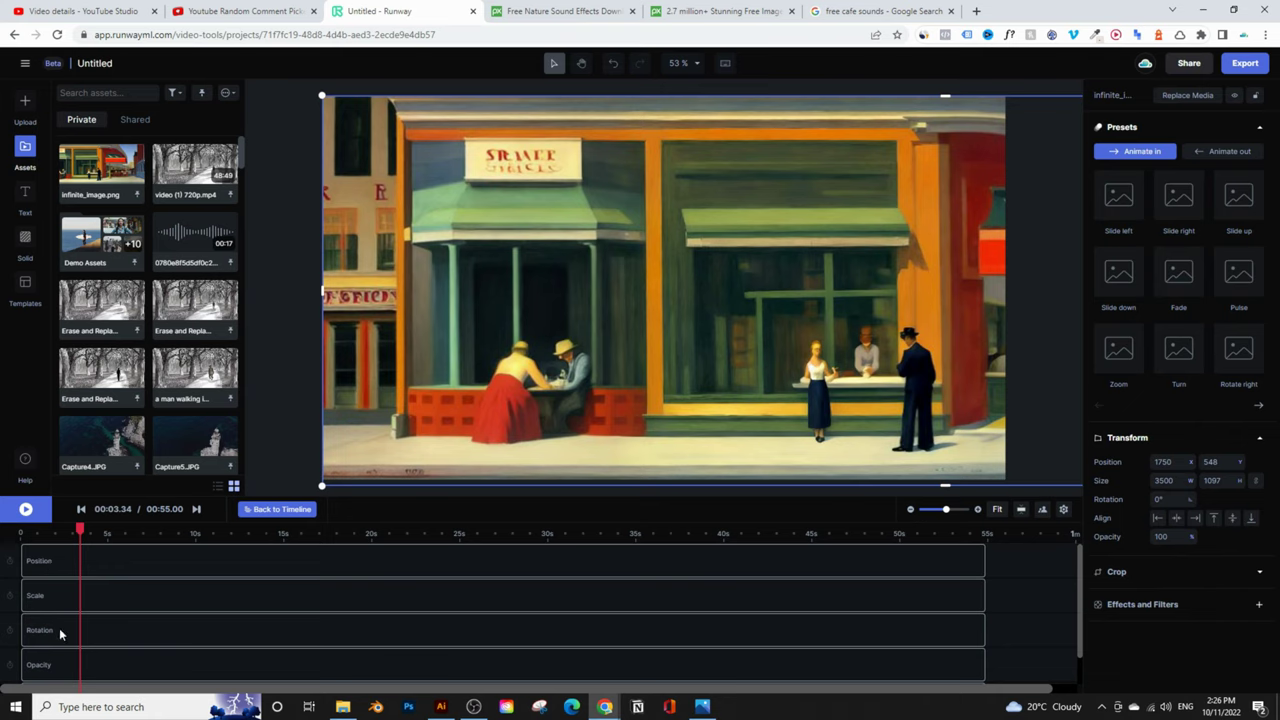
scroll(53, 621, down, 1)
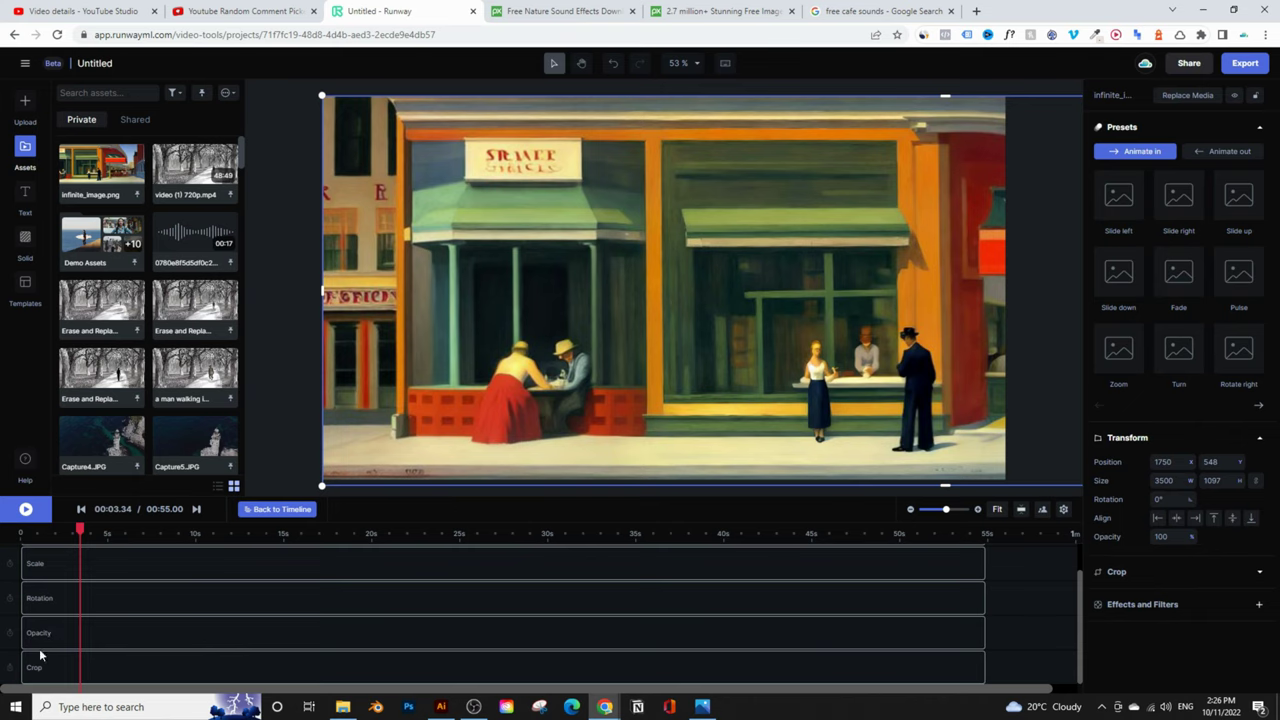
scroll(69, 568, up, 1)
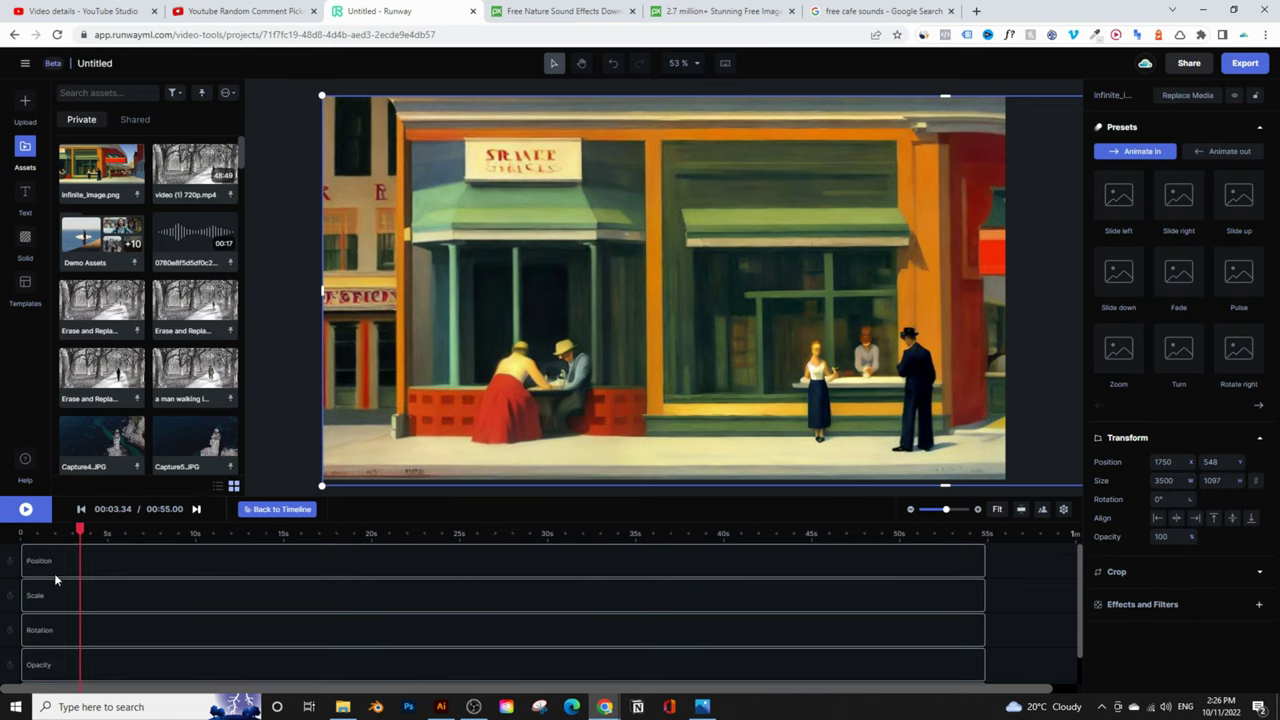
drag(80, 551, 19, 555)
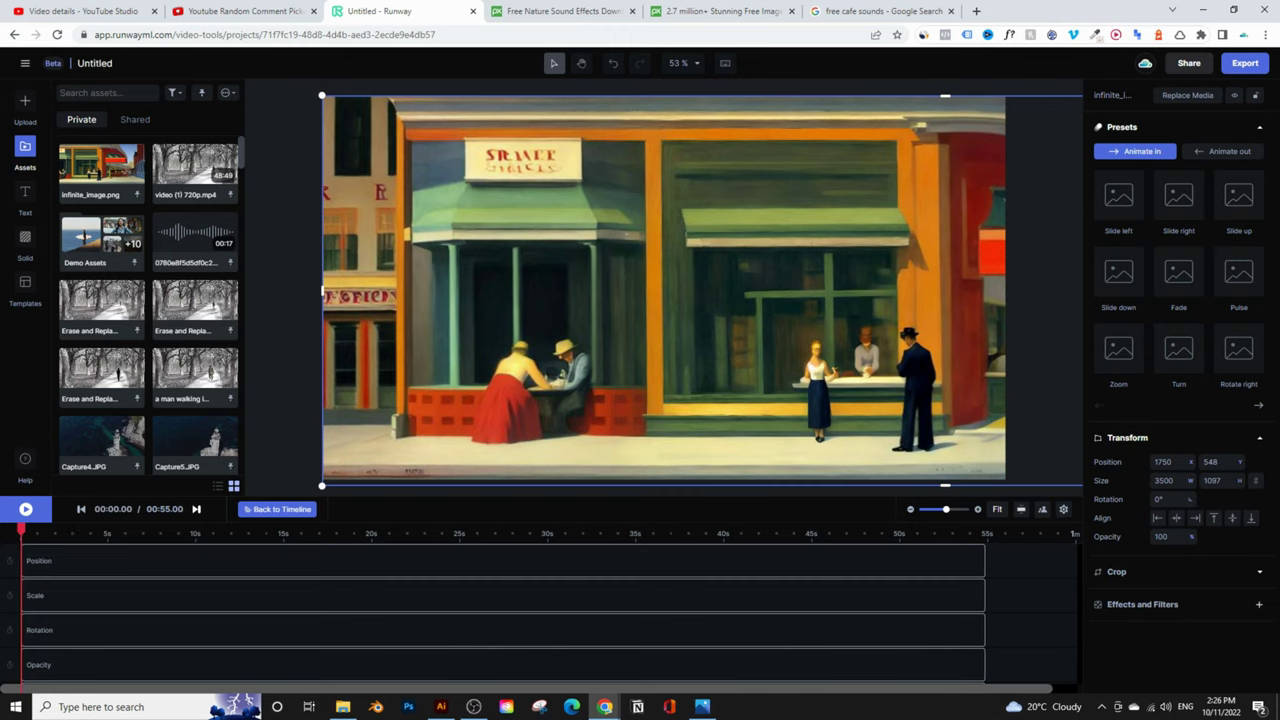
click(10, 563)
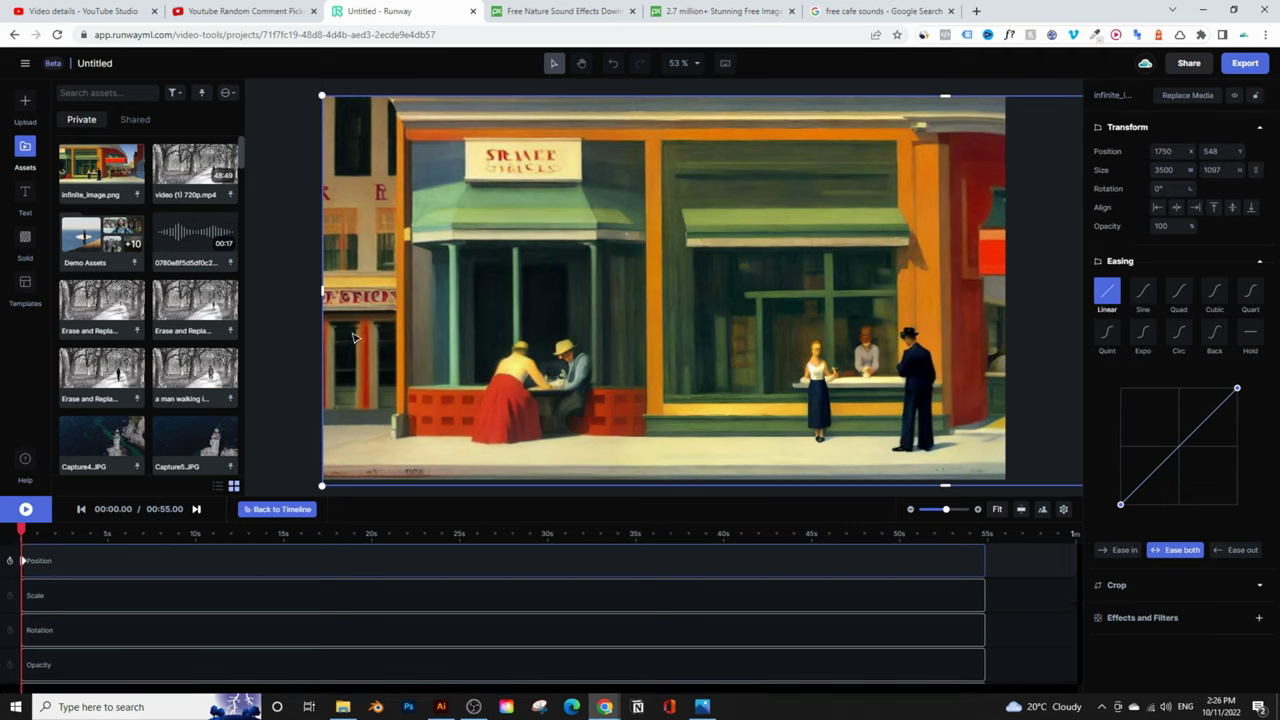
At about 54.6 s, shift the painting horizontally to X position 184 so its right edge meets the frame, and return to the start.
drag(22, 533, 981, 533)
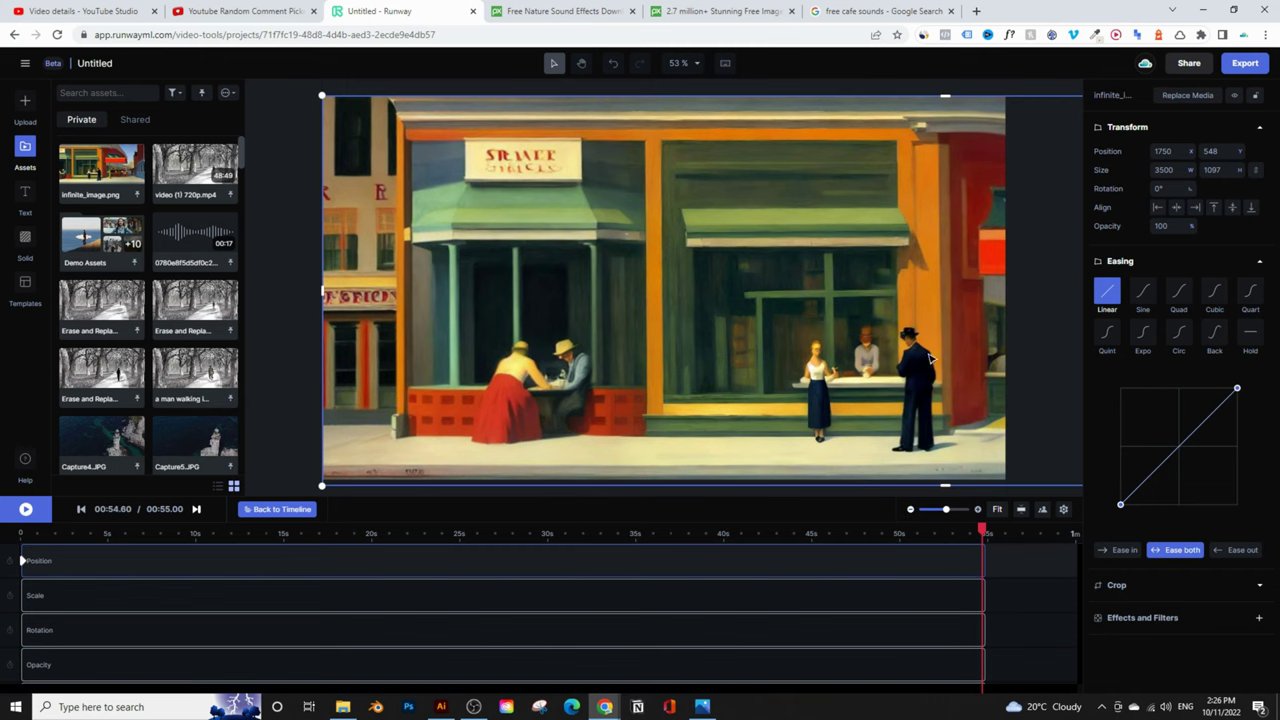
drag(942, 348, 385, 362)
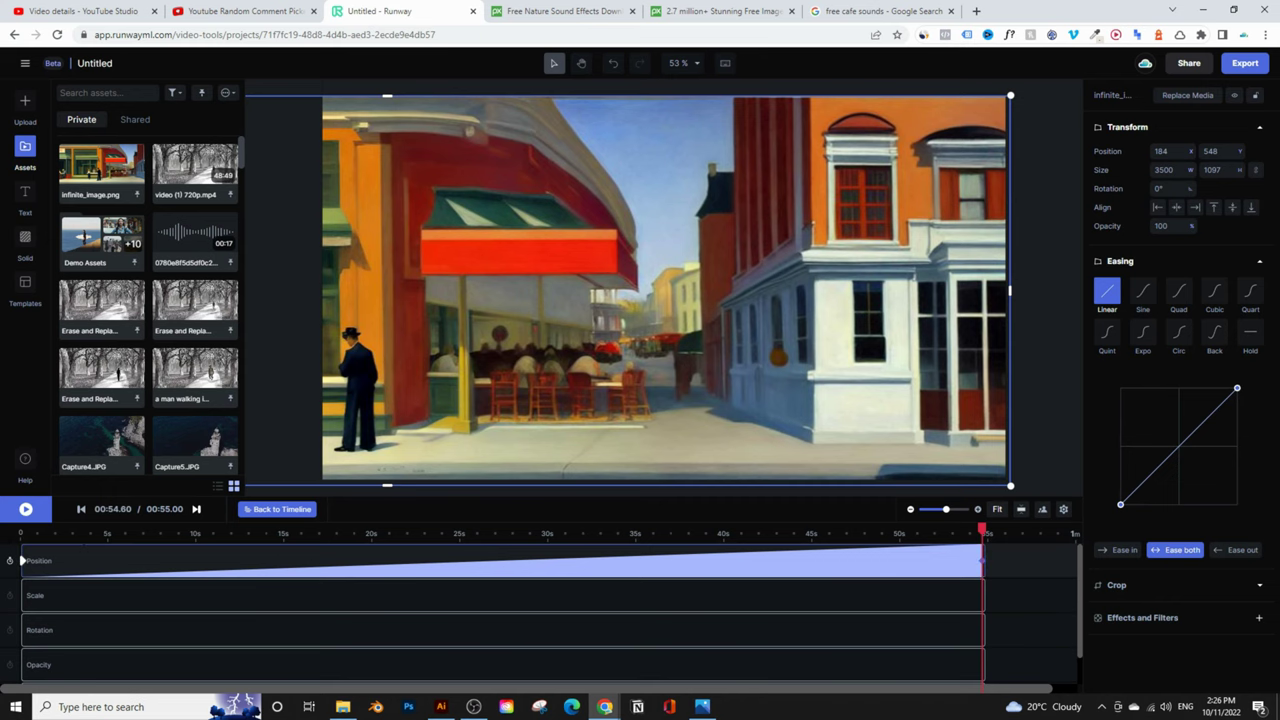
click(5, 530)
drag(5, 530, 980, 566)
click(5, 530)
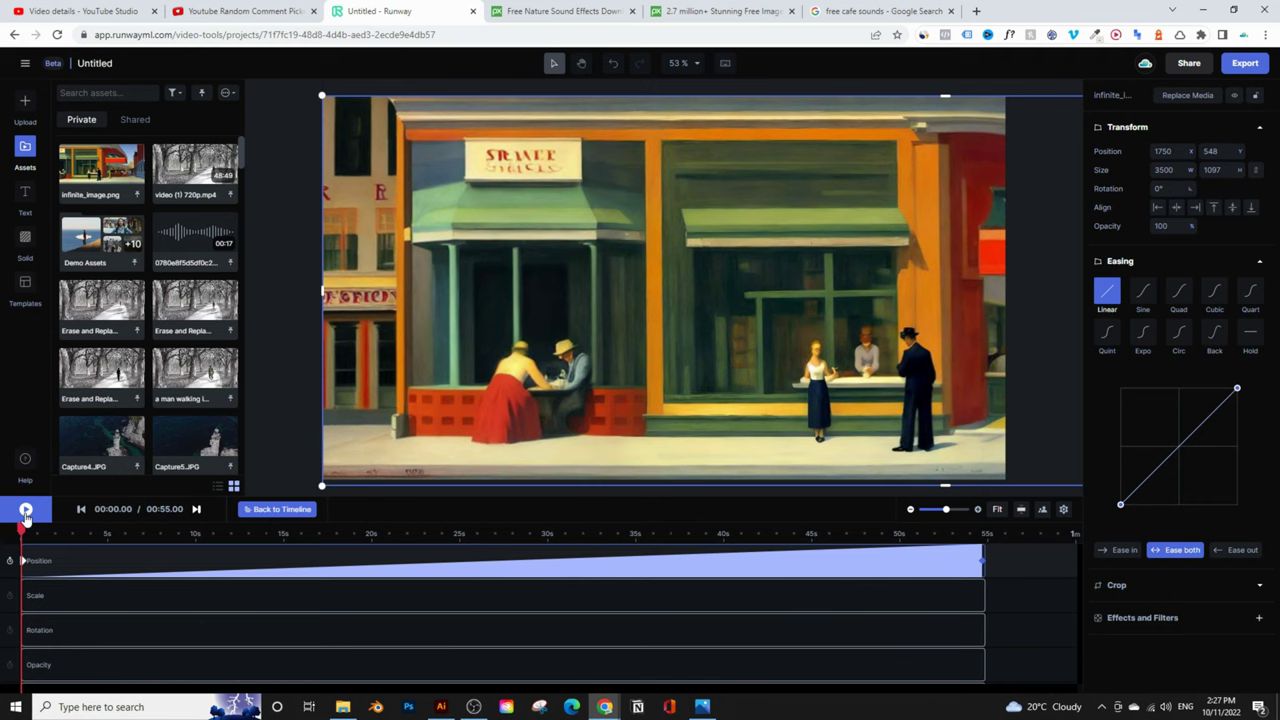
Play back the panning animation, leave the clip's animation view and return the playhead to the start.
click(25, 512)
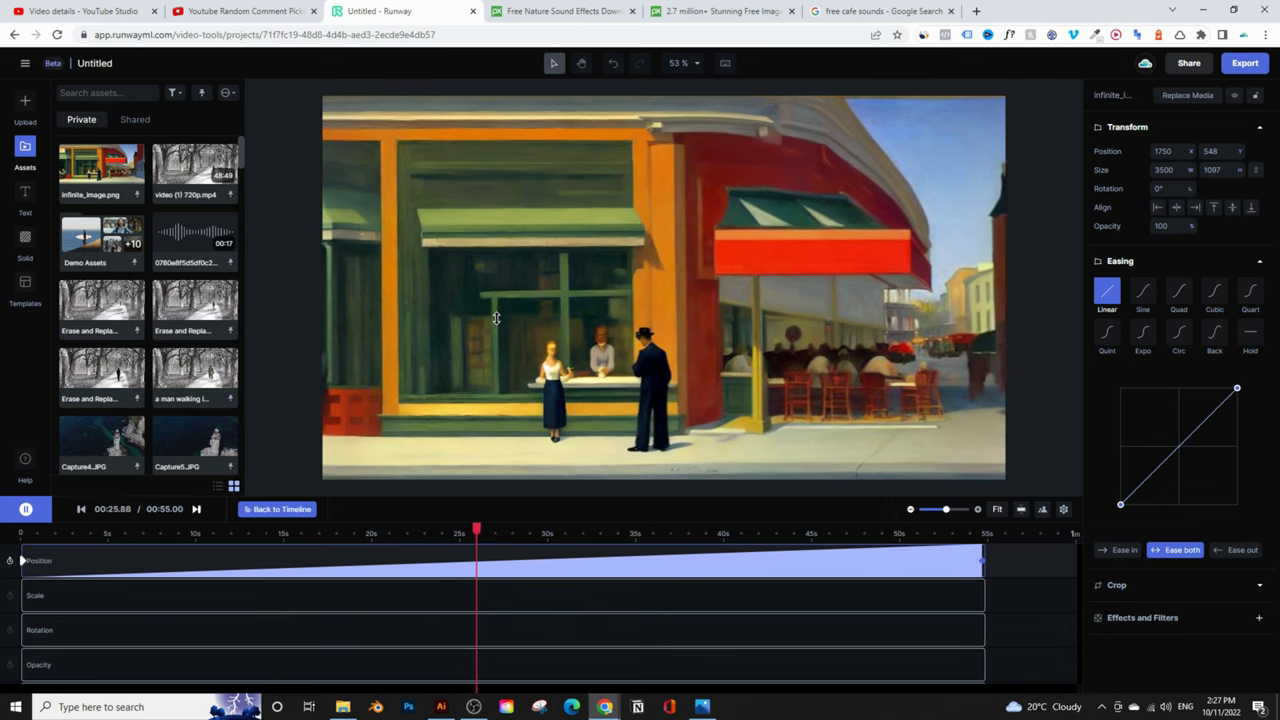
click(28, 511)
click(265, 509)
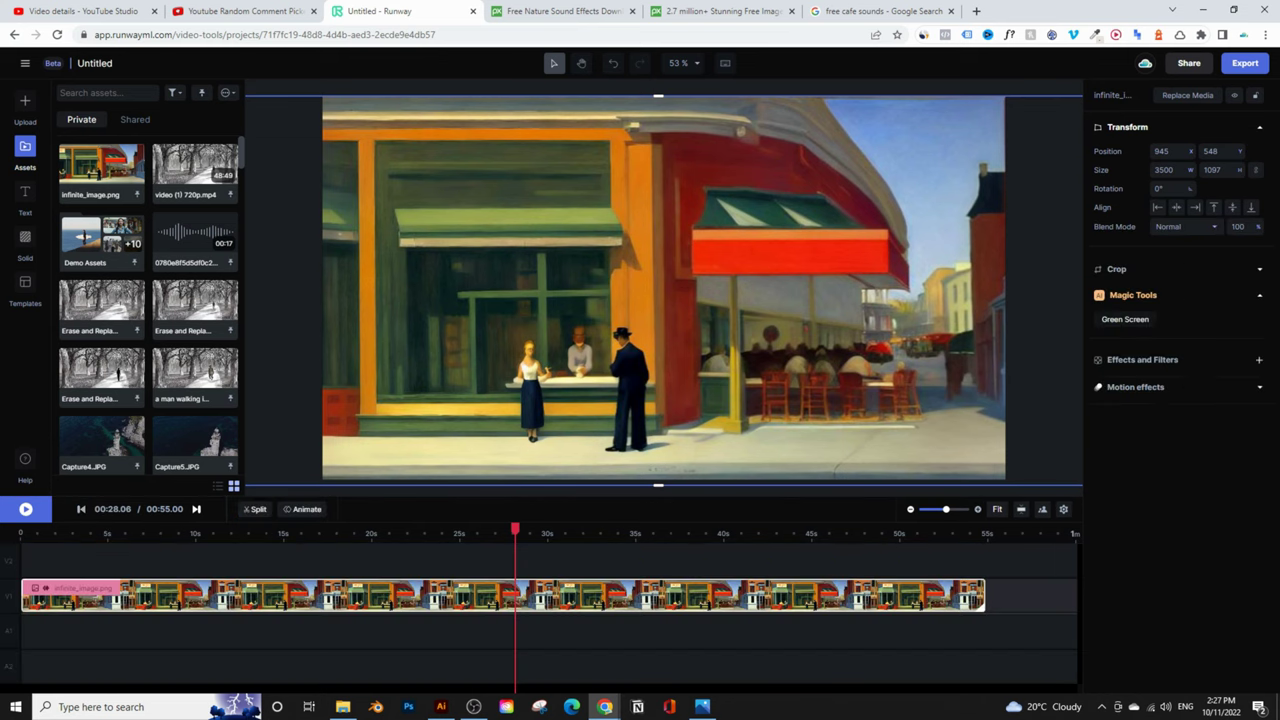
key(Home)
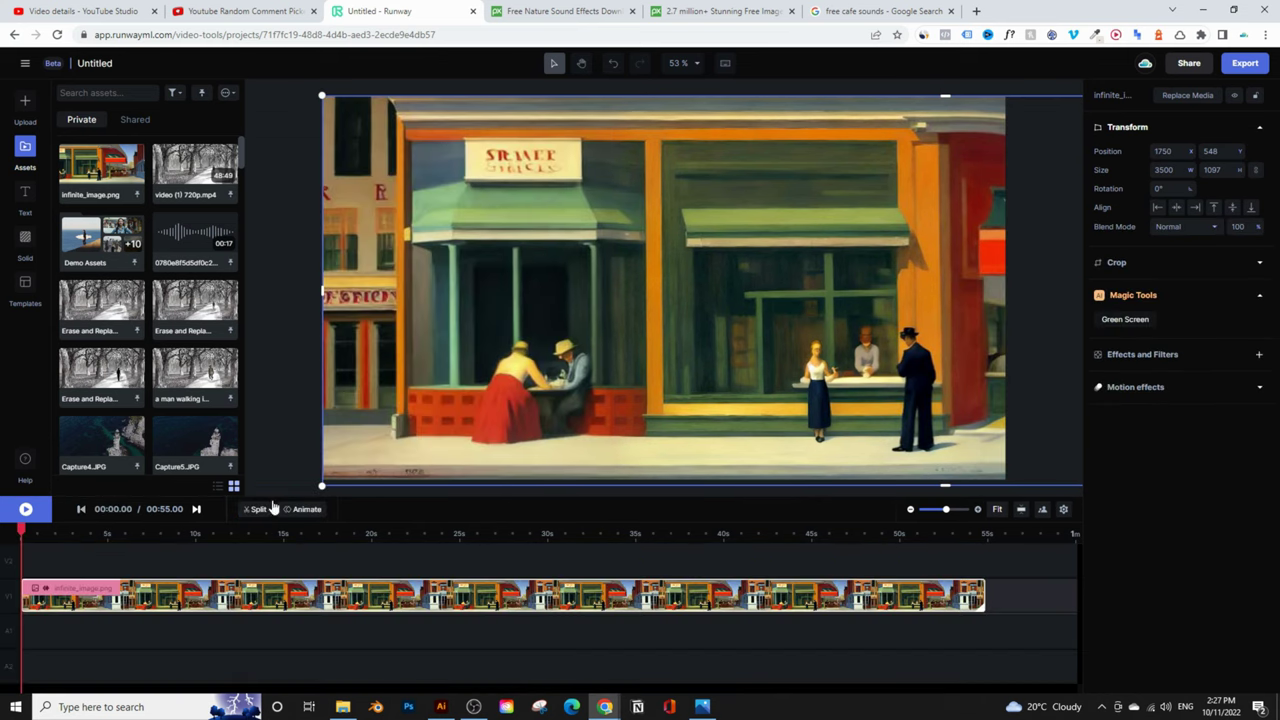
Find the Tutorial folder among the private assets and place its restaurant sound file at the start of audio track A1.
scroll(173, 297, down, 5)
scroll(173, 297, up, 5)
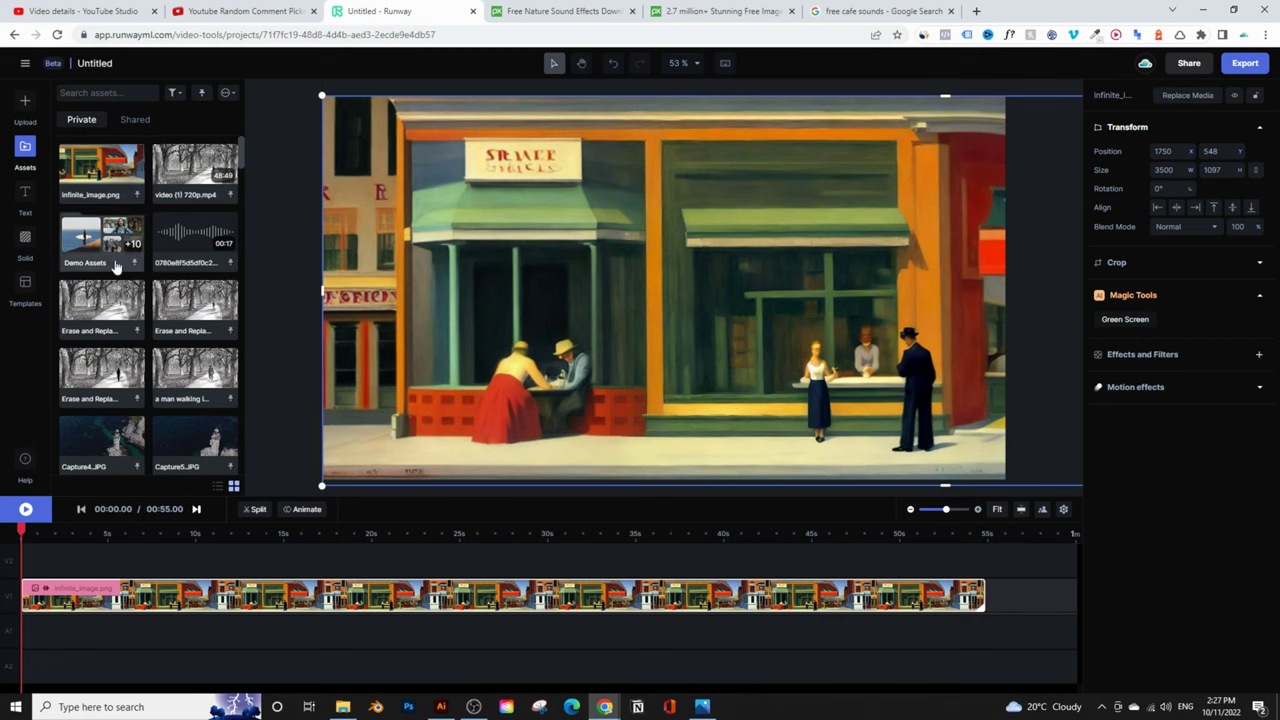
scroll(168, 305, down, 3)
scroll(130, 320, up, 3)
scroll(160, 262, down, 8)
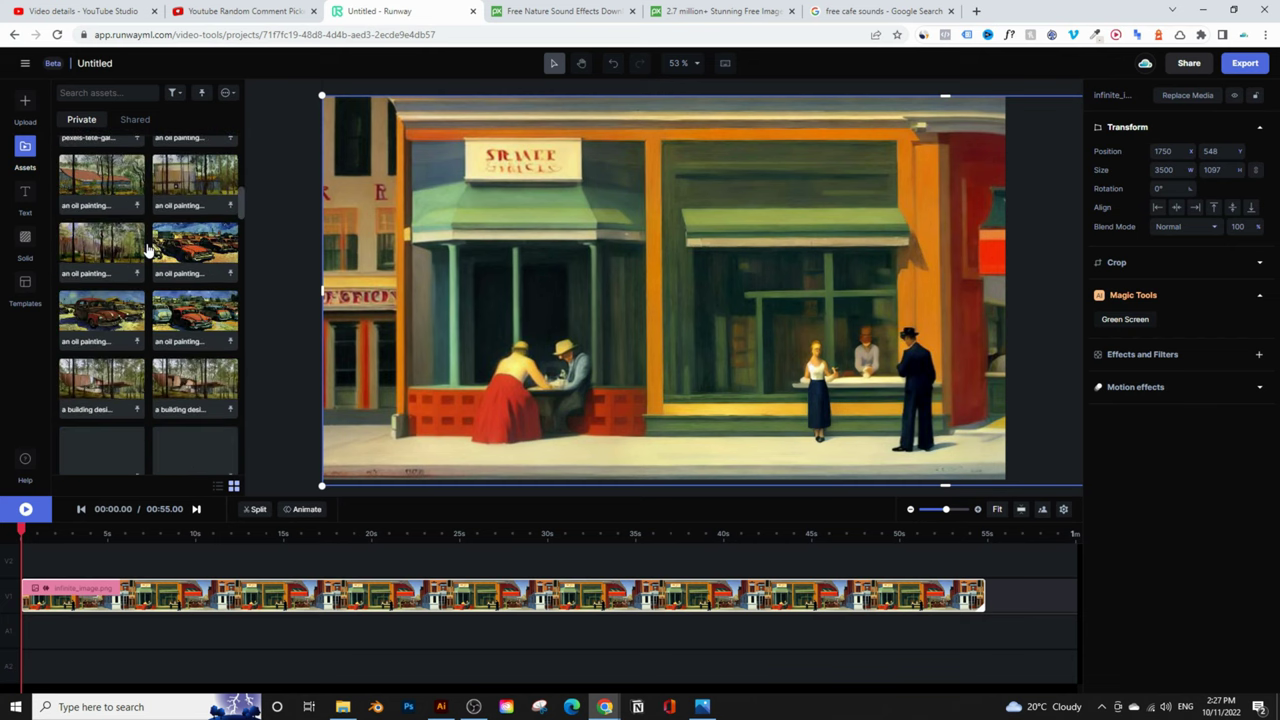
scroll(163, 268, down, 10)
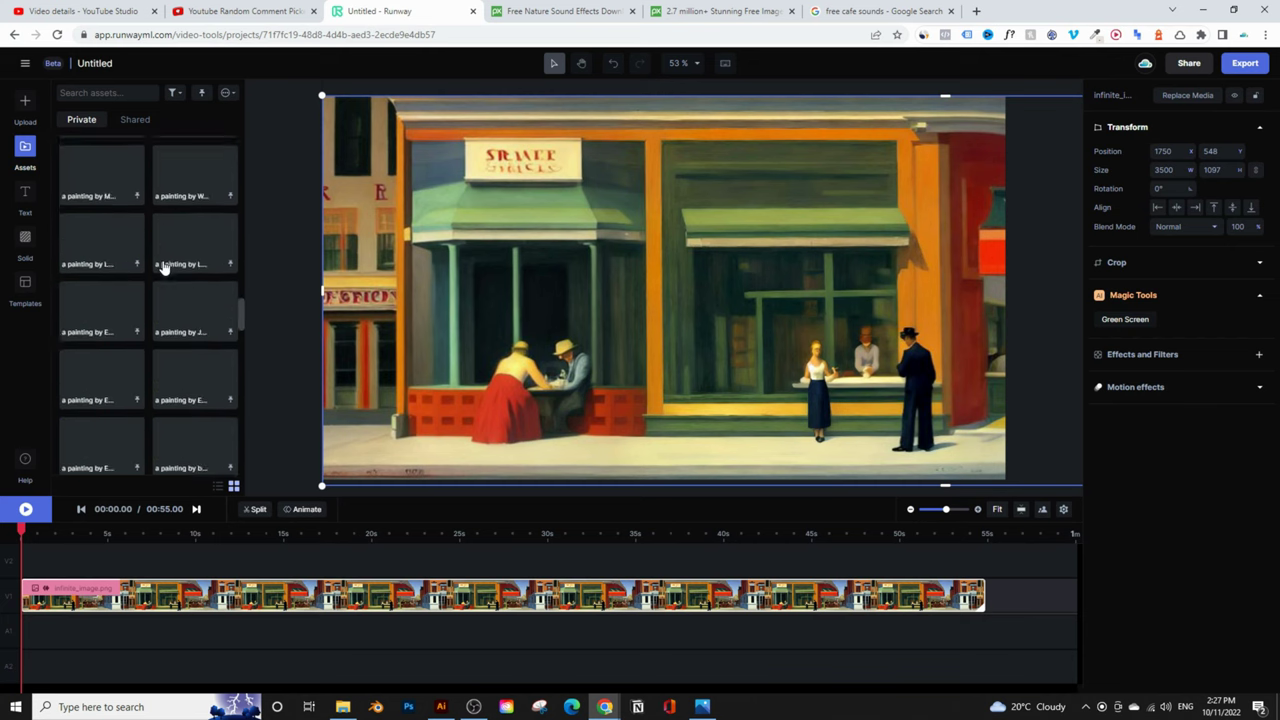
scroll(164, 268, down, 10)
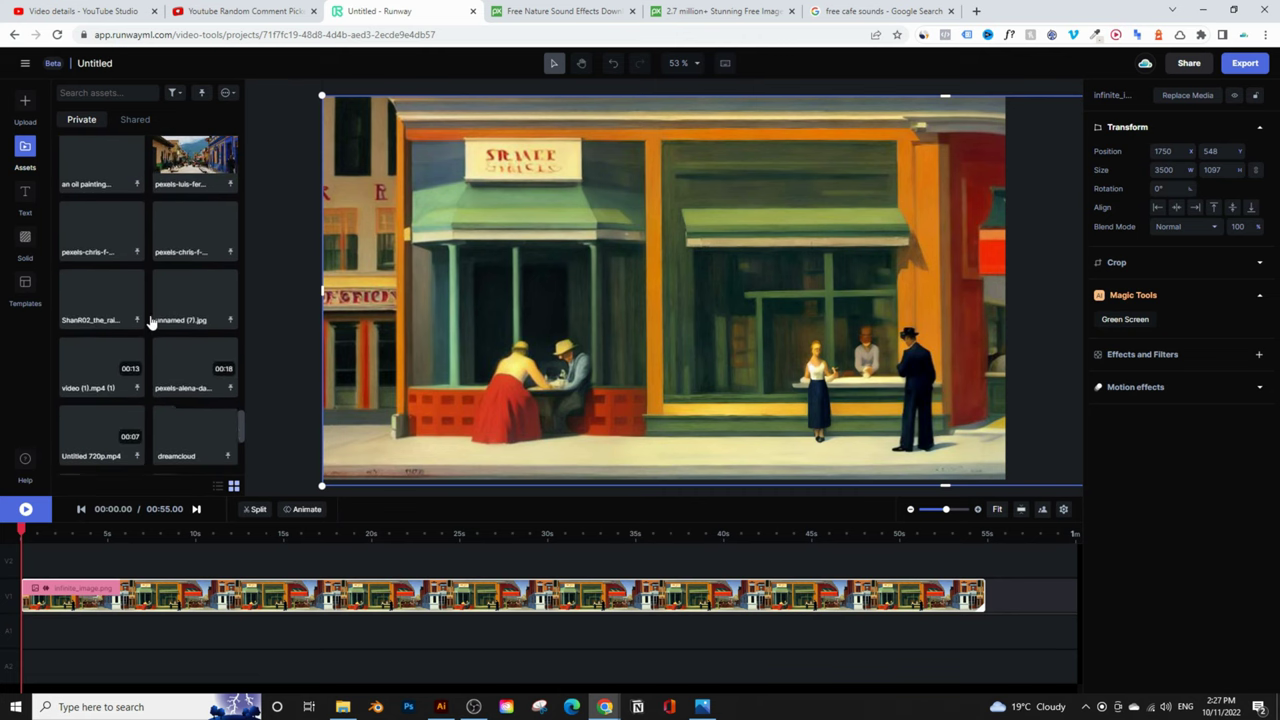
scroll(155, 318, down, 3)
scroll(165, 315, up, 4)
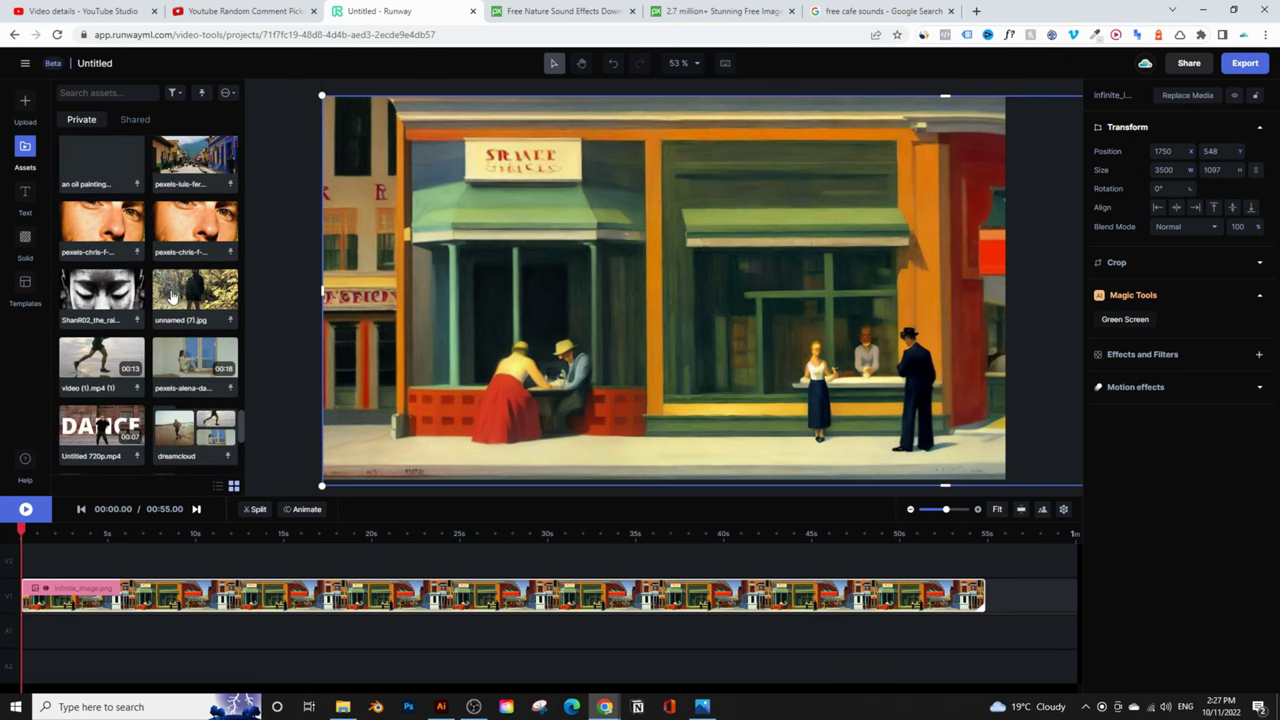
scroll(198, 370, down, 3)
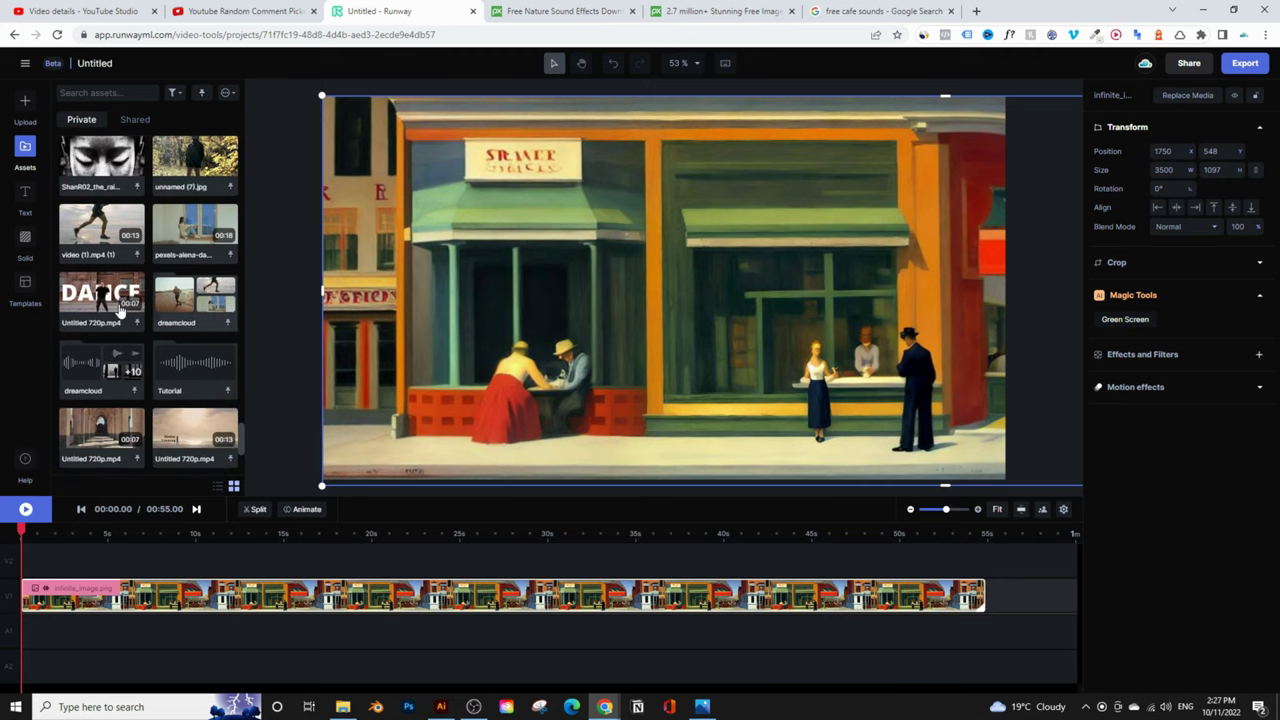
double_click(198, 370)
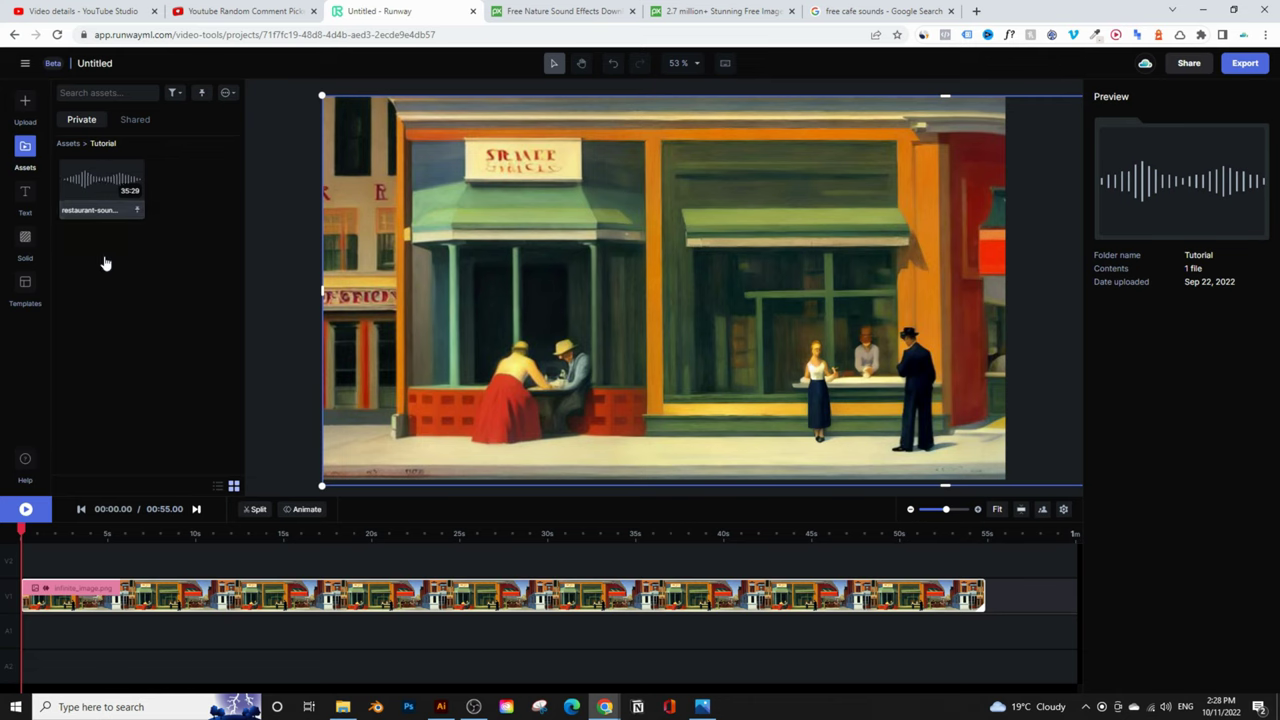
drag(94, 191, 40, 630)
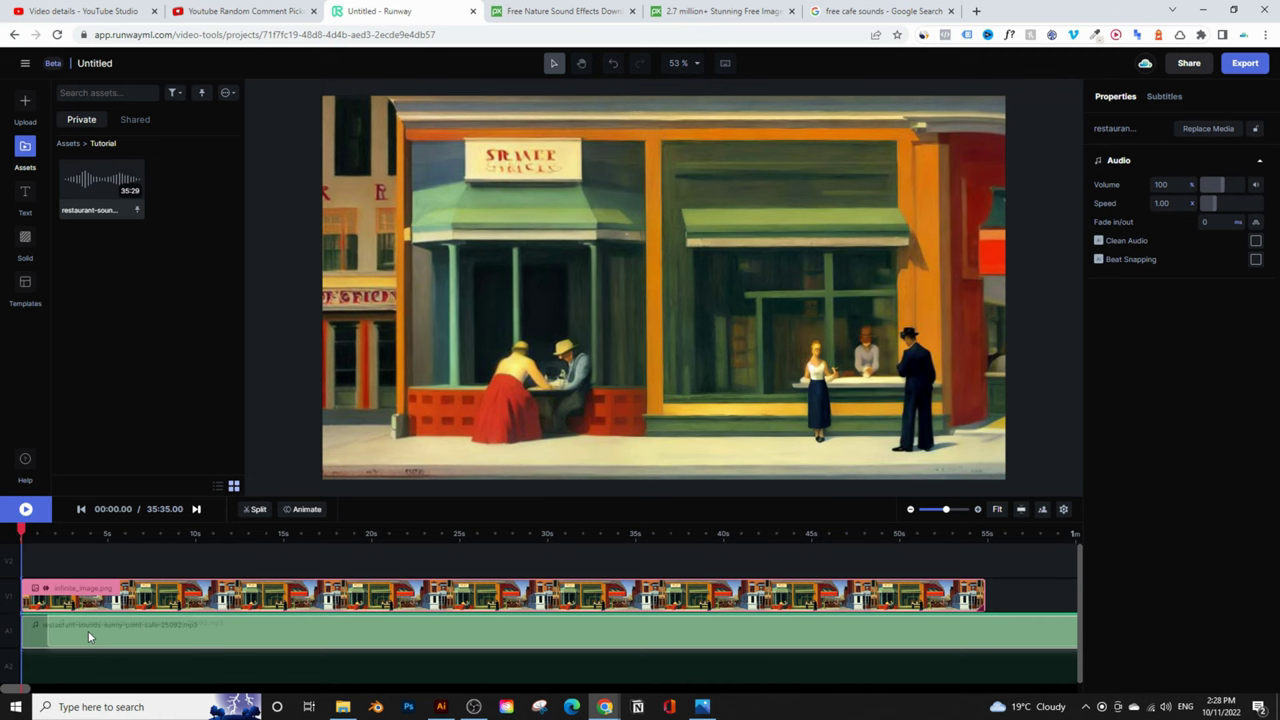
Look at Pixabay's nature sound effects page, return to the Runway project and play back the pan with its audio.
click(547, 14)
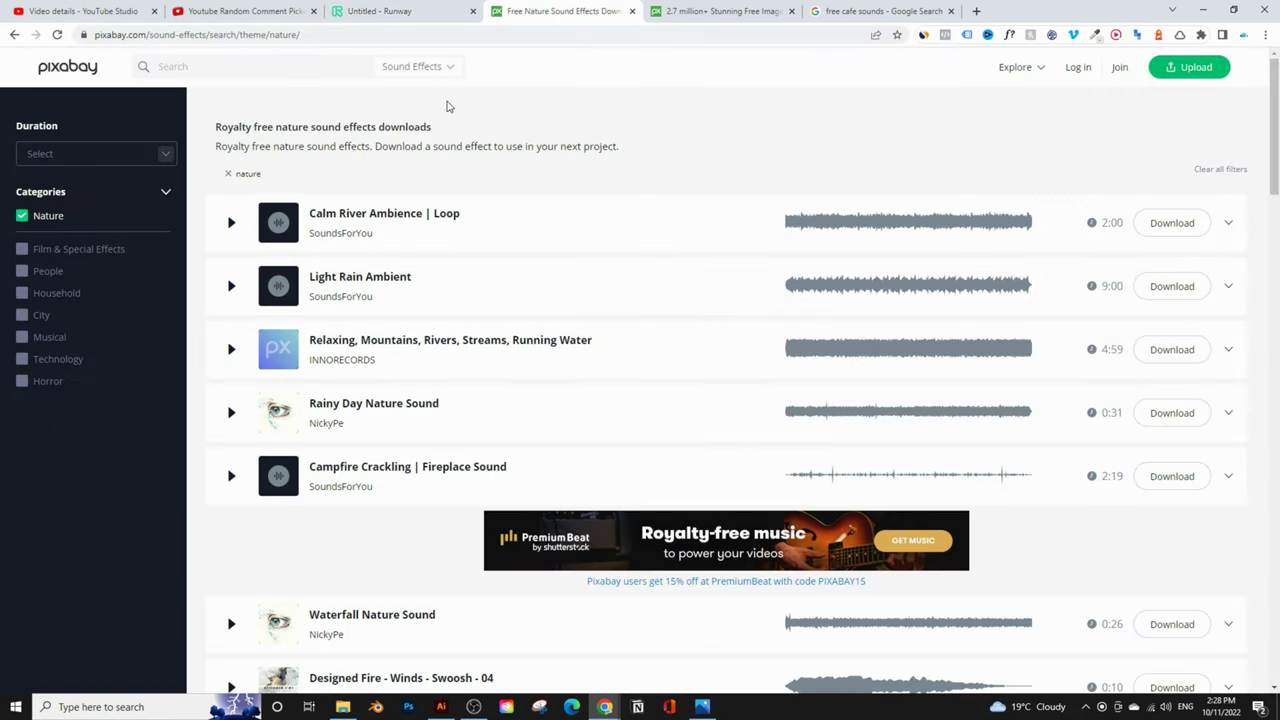
click(420, 12)
click(28, 510)
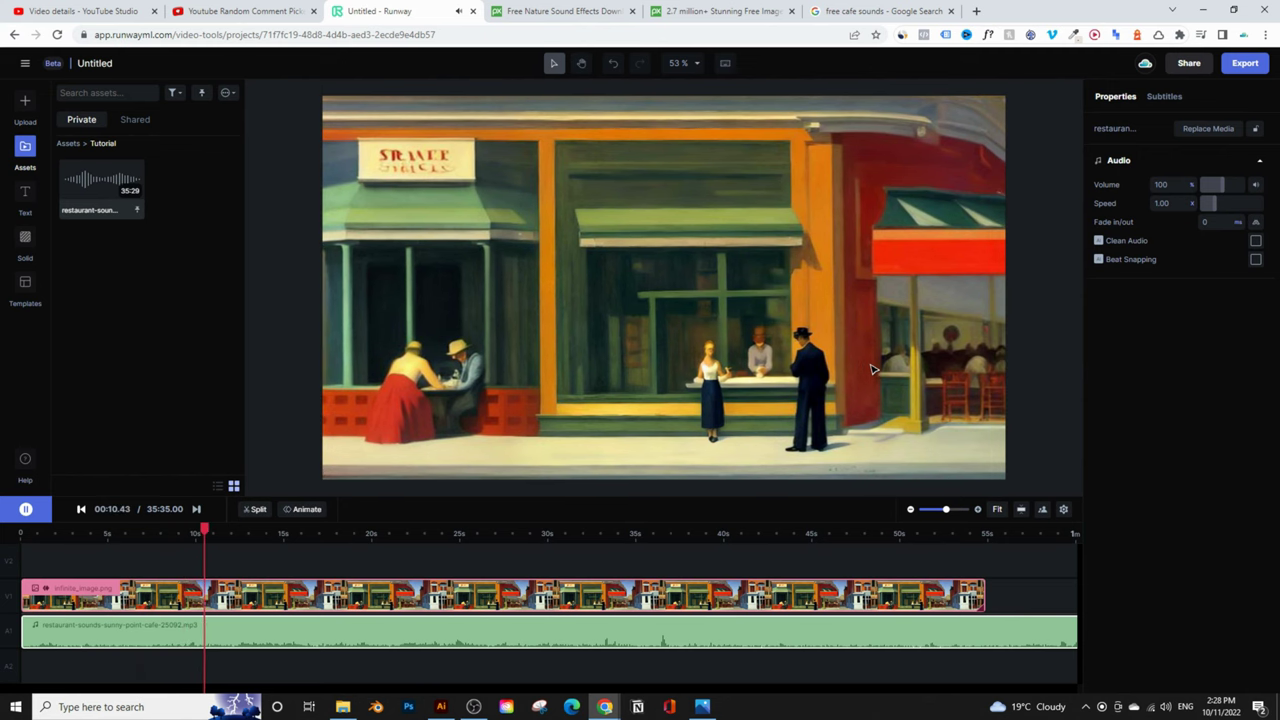
click(25, 509)
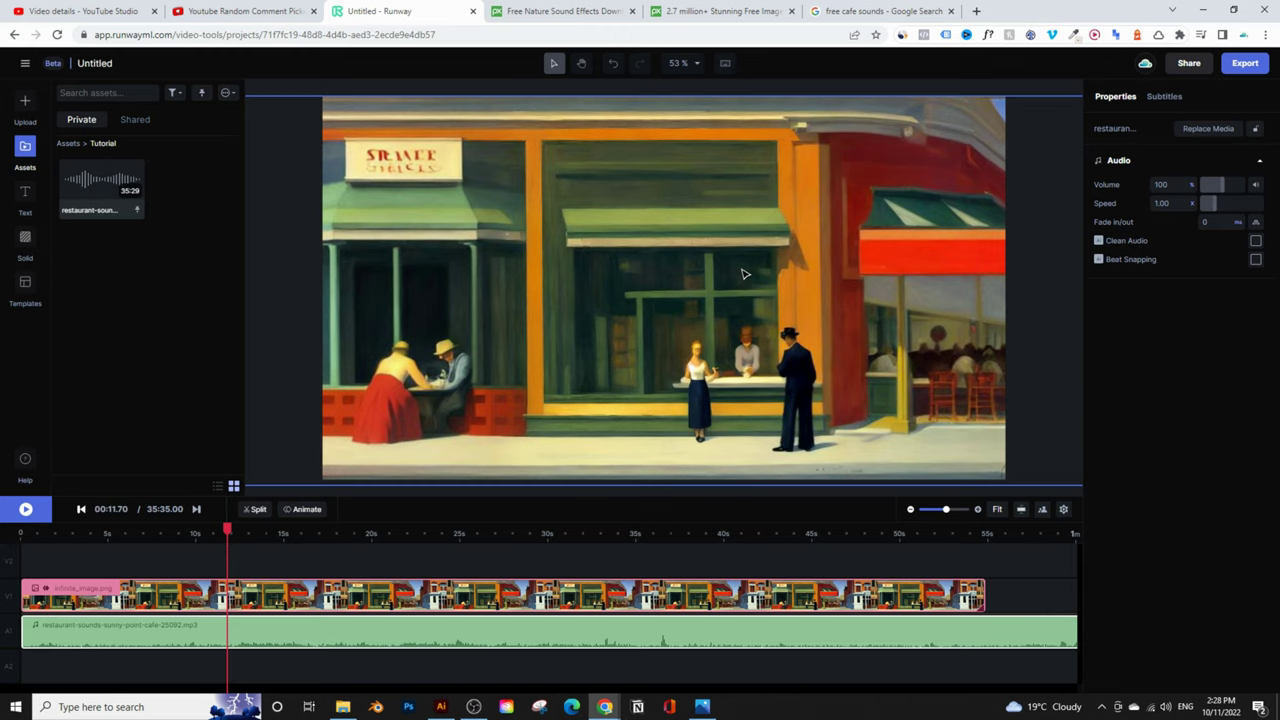
Add a text clip on track V2, place it over the painting tilted by -10°, delete it and return to the start.
click(25, 193)
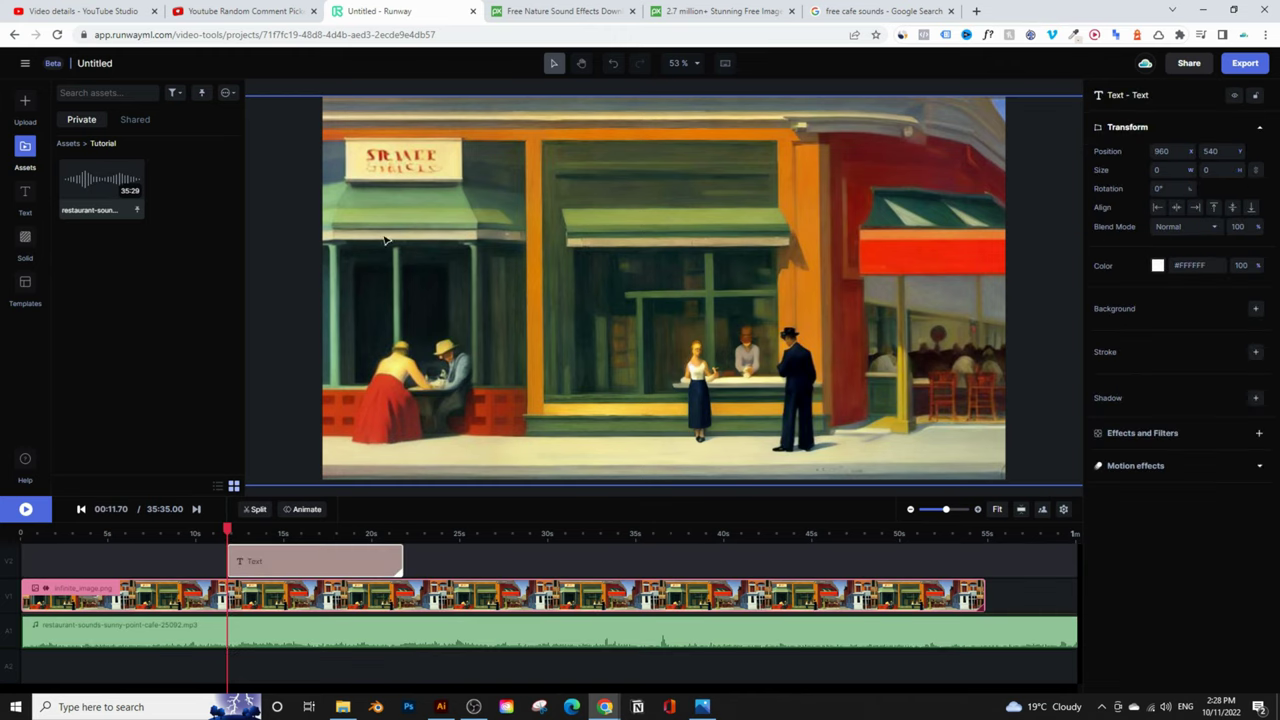
click(288, 533)
drag(683, 289, 536, 236)
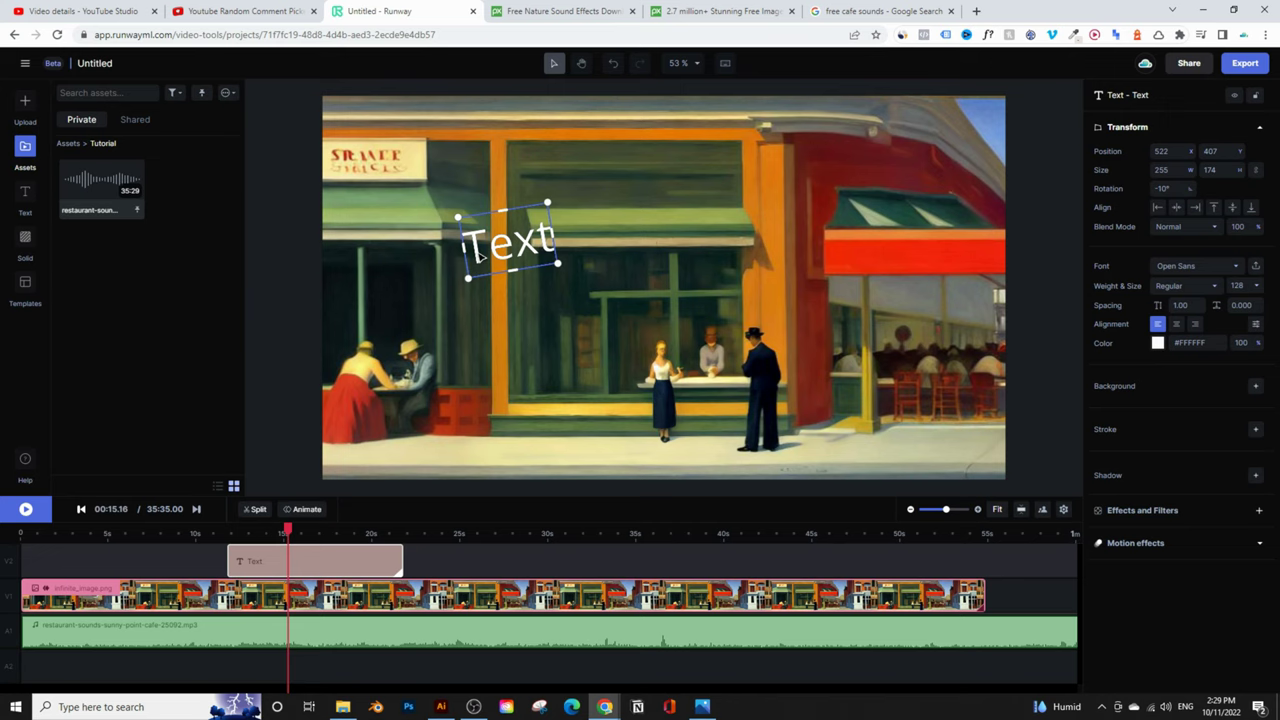
right_click(472, 256)
click(396, 383)
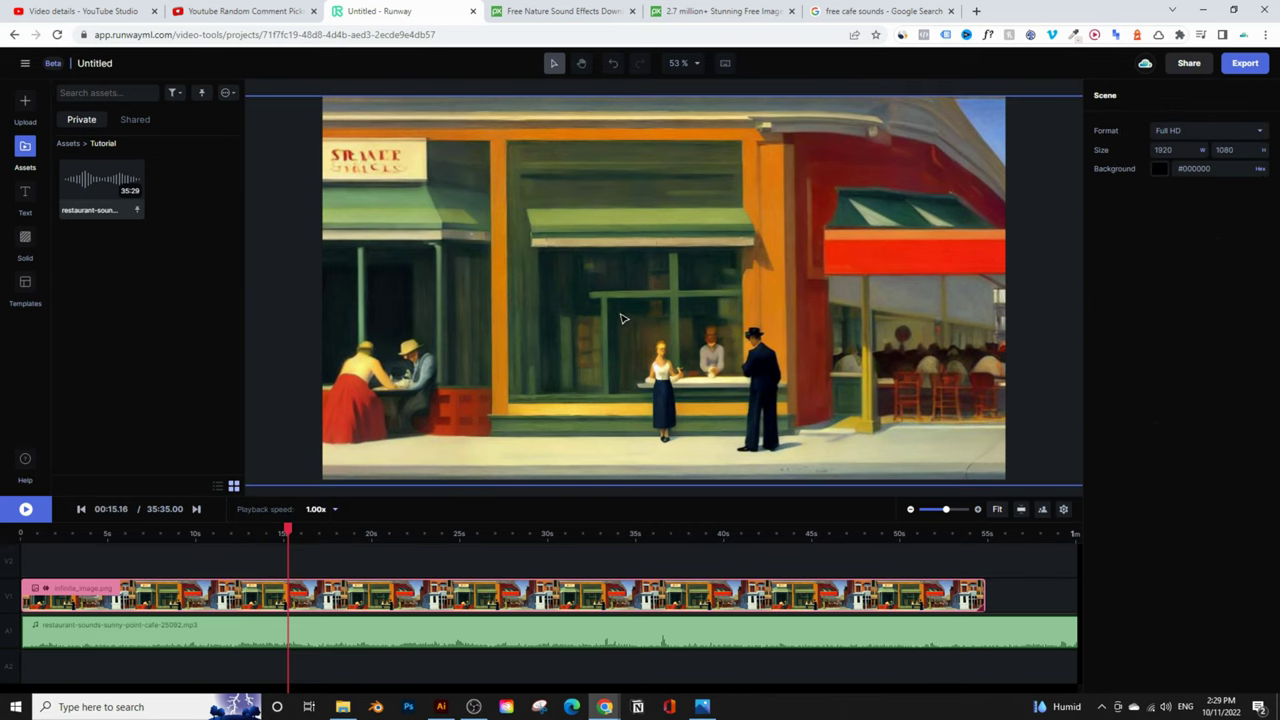
key(Home)
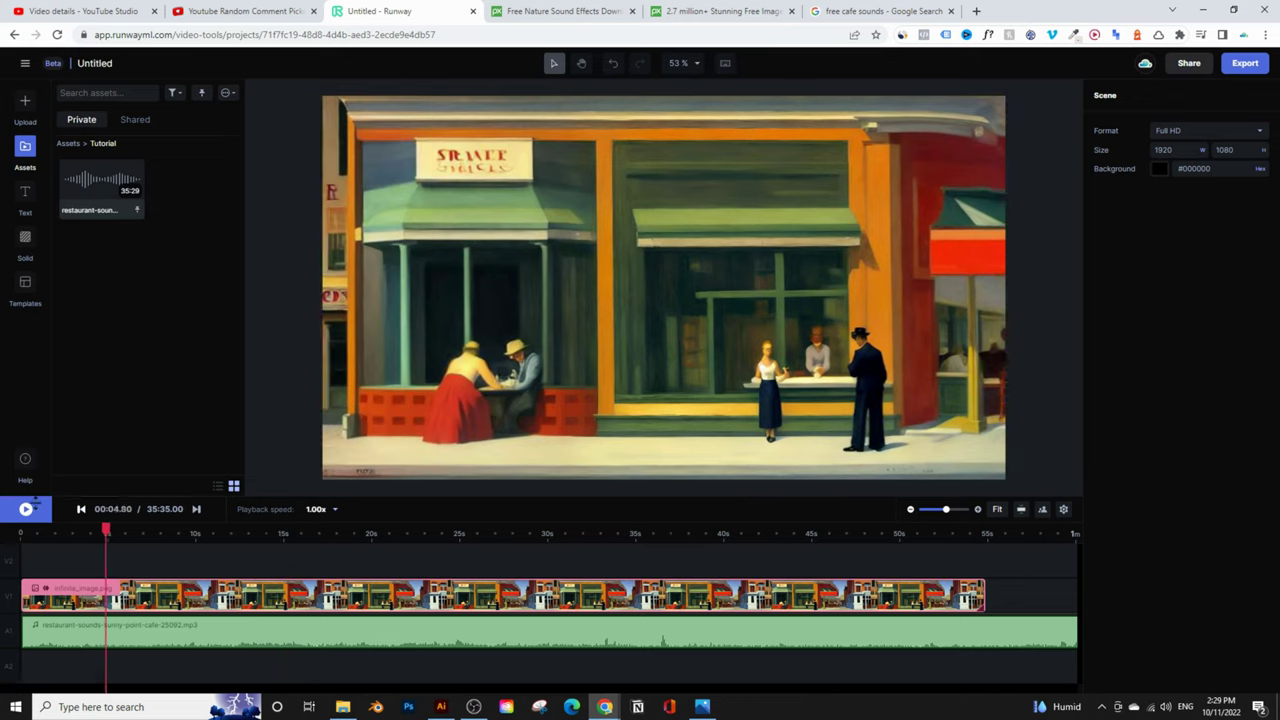